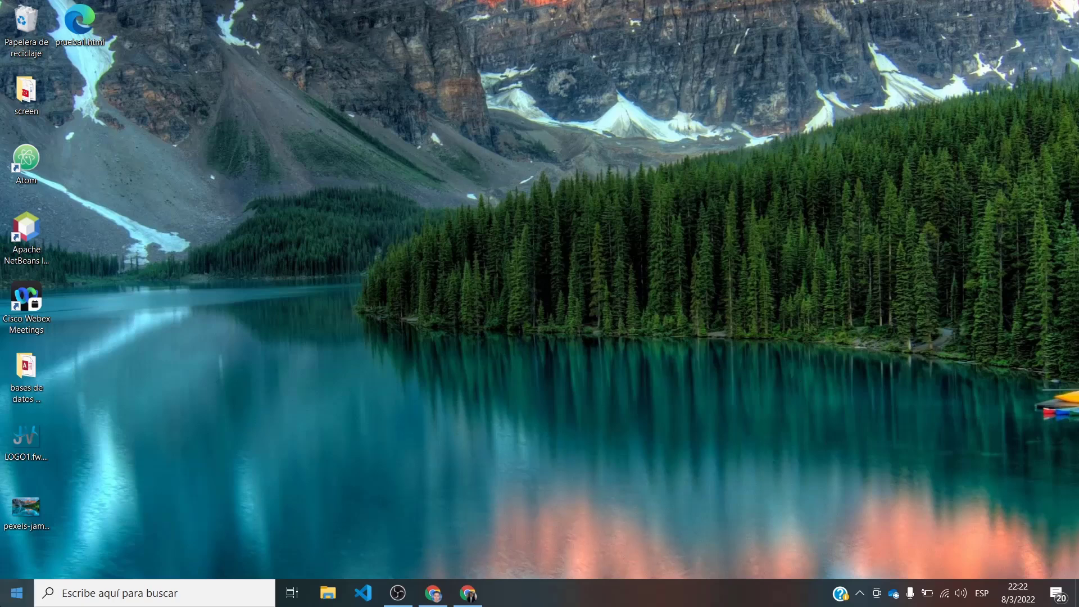
Step: Launch Word from the taskbar search and start a new blank document
click(154, 593)
text(word)
key(Return)
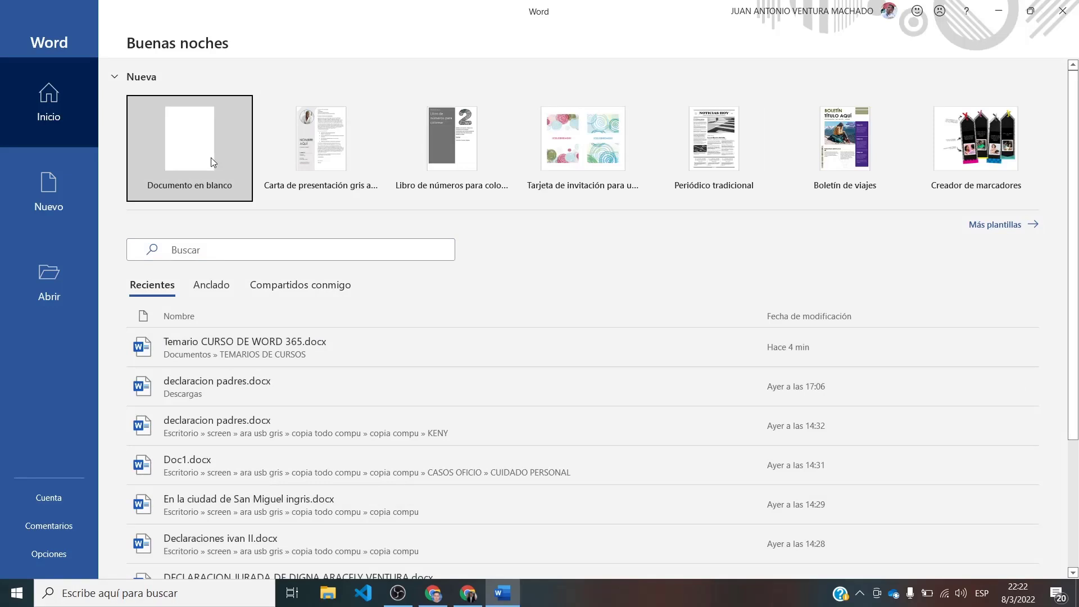
click(208, 158)
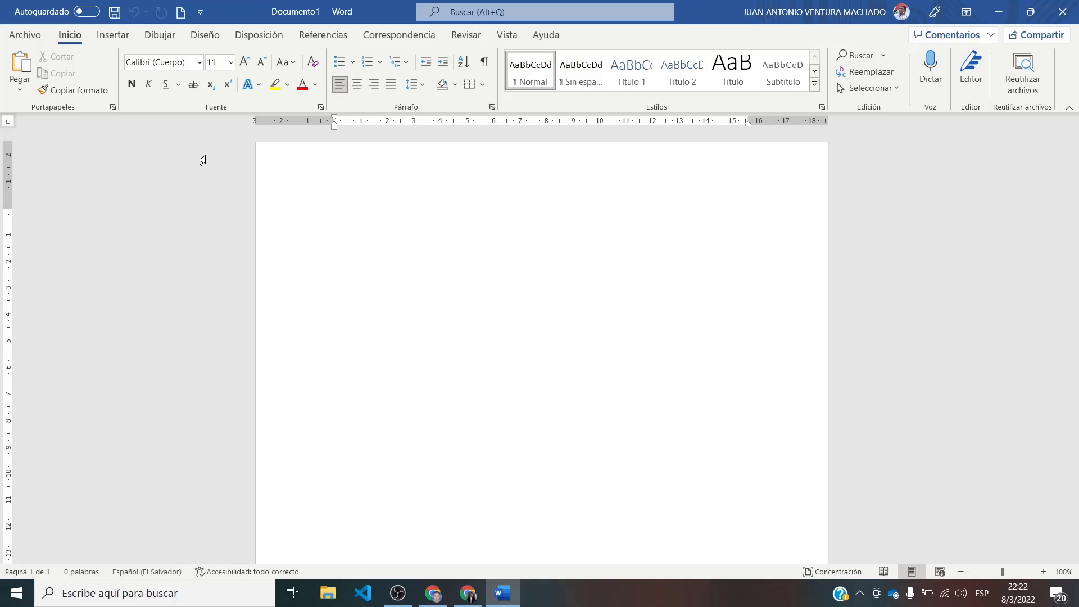
Step: Copy the '¿Qué es Lorem Ipsum?' paragraph from Chrome and paste it into Documento1
click(433, 592)
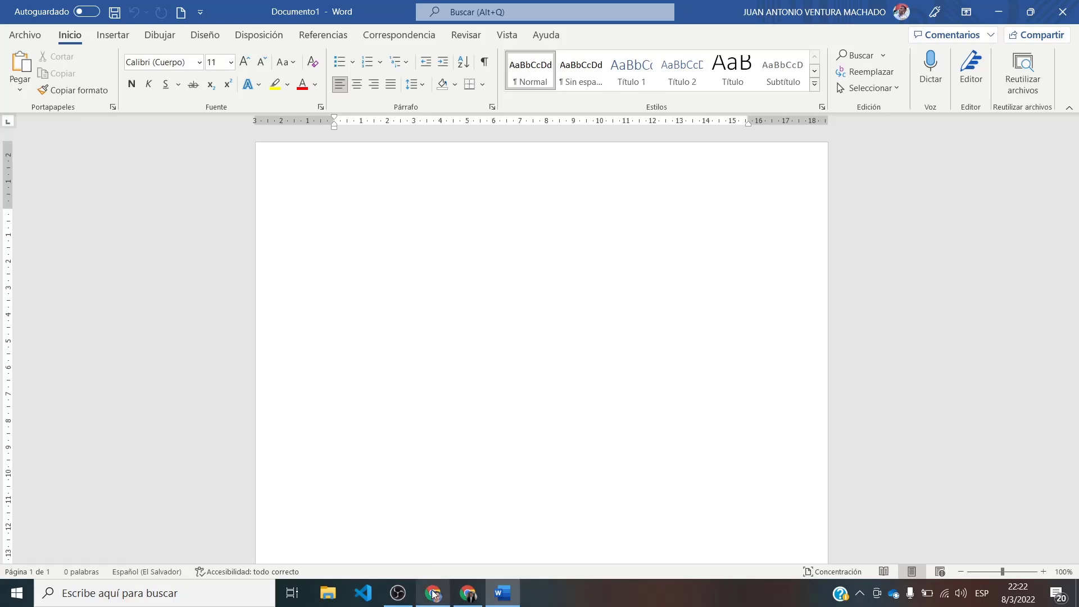
drag(219, 229, 418, 382)
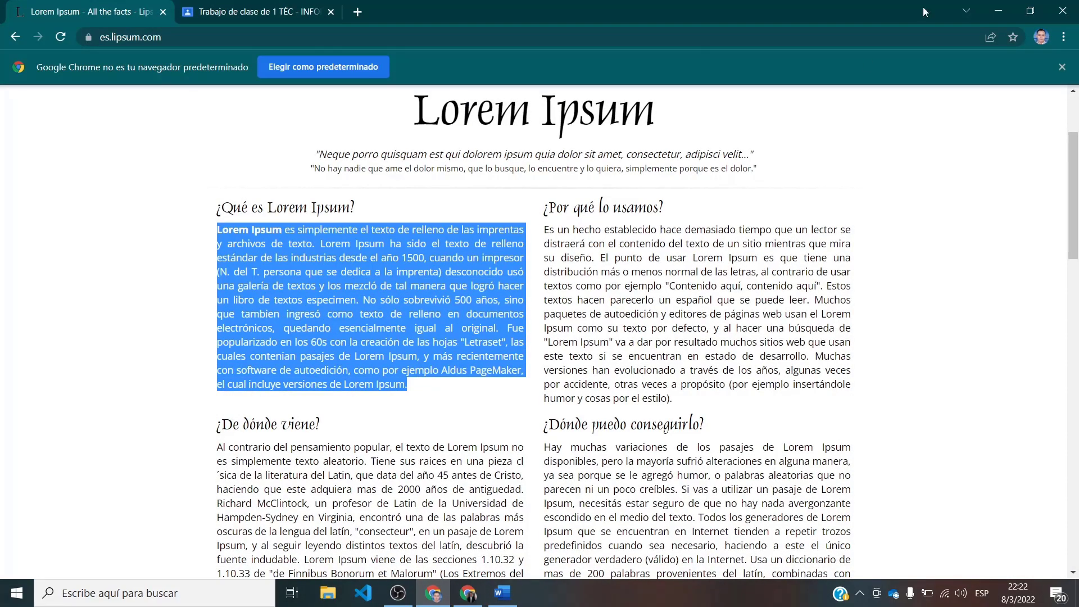
click(998, 10)
text(Lorem Ipsum es simplemente el texto de relleno de las imprentas y archivos de texto. Lorem Ipsum ha sido el texto de relleno estándar de las industrias desde el año 1500, cuando un impresor (N. del T. persona que se dedica a la imprenta) desconocido usó una galería de textos y los mezcló de tal manera que logró hacer un libro de textos especimen. No sólo sobrevivió 500 años, sino que tambien ingresó como texto de relleno en documentos electrónicos, quedando esencialmente igual al original. Fue popularizado en los 60s con la creación de las hojas "Letraset", las cuales contenian pasajes de Lorem Ipsum, y más recientemente con software de autoedición, como por ejemplo Aldus PageMaker, el cual incluye versiones de Lorem Ipsum.)
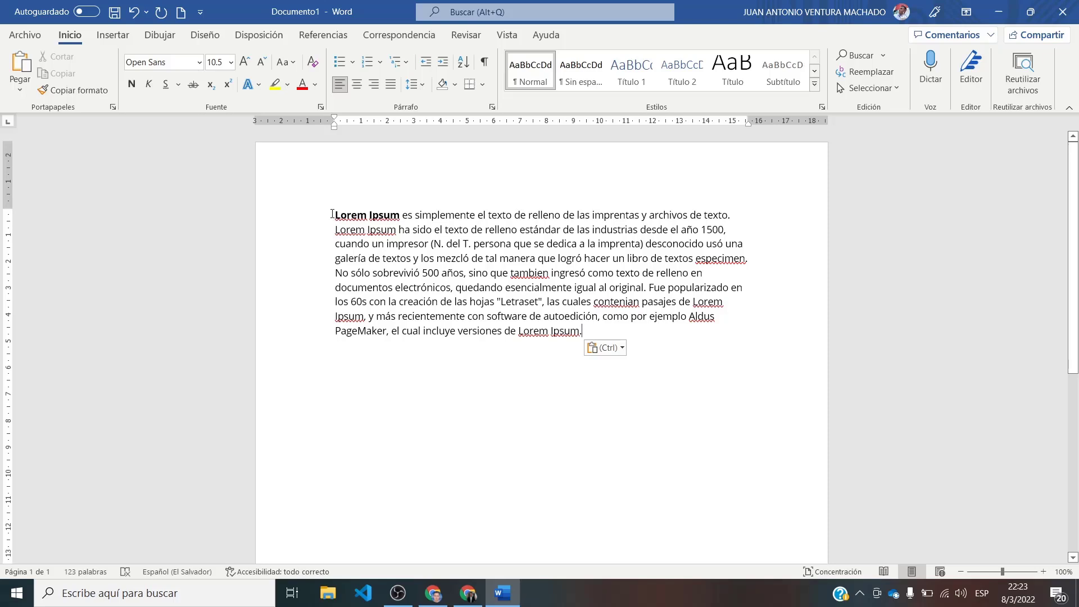
Step: Select the pasted paragraph and set it in Calibri
drag(334, 214, 585, 328)
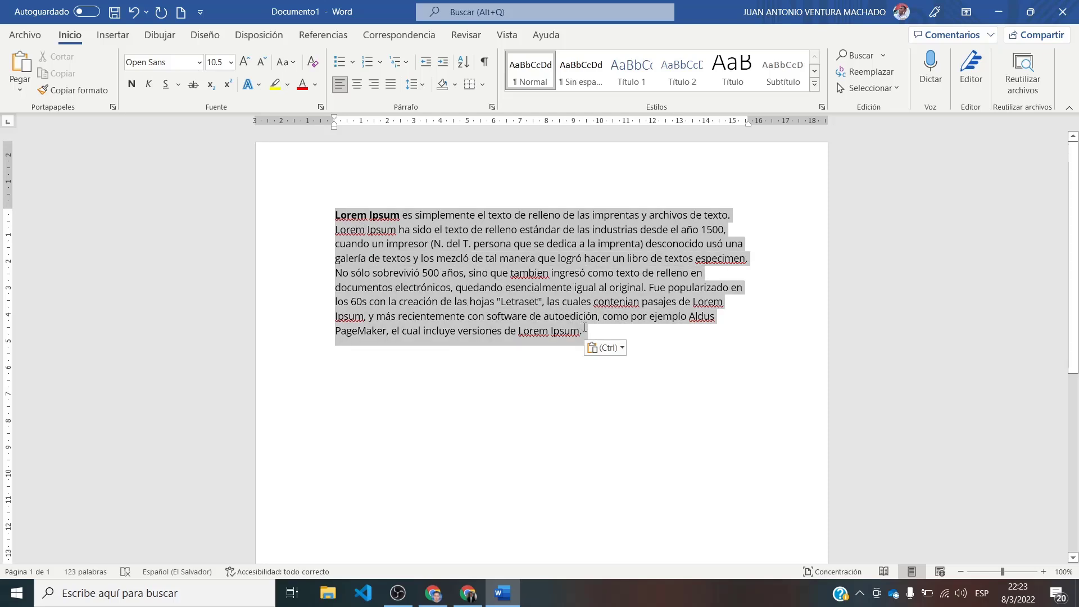
drag(584, 327, 583, 326)
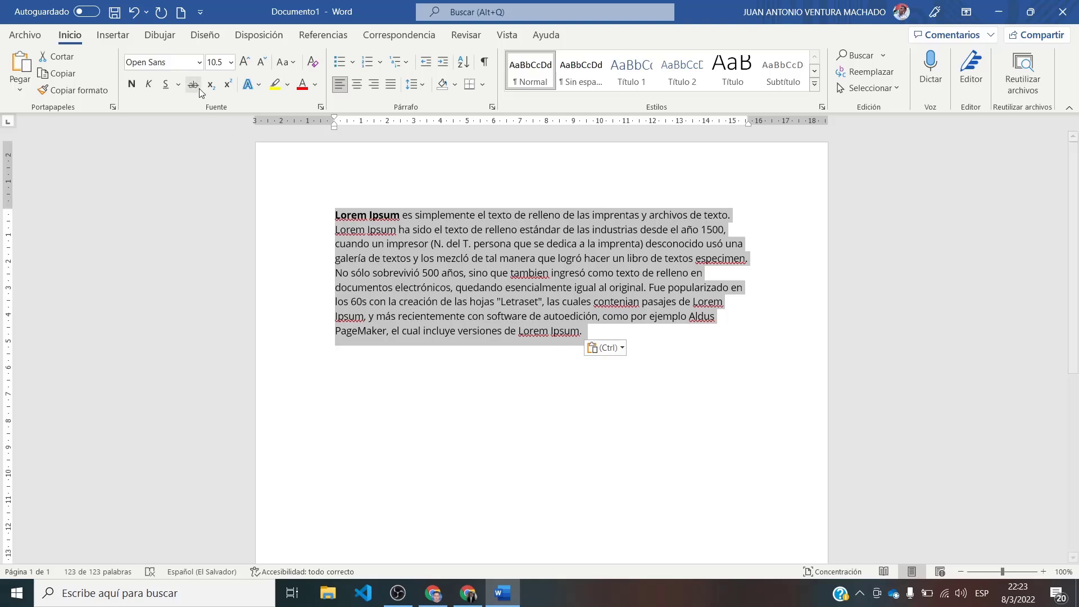
click(199, 61)
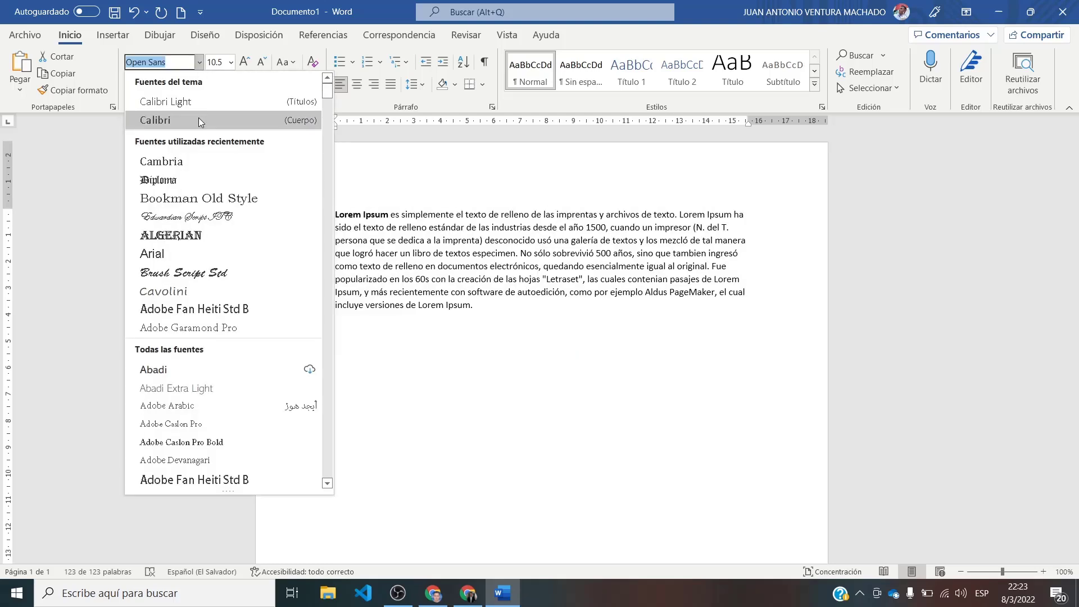
click(199, 120)
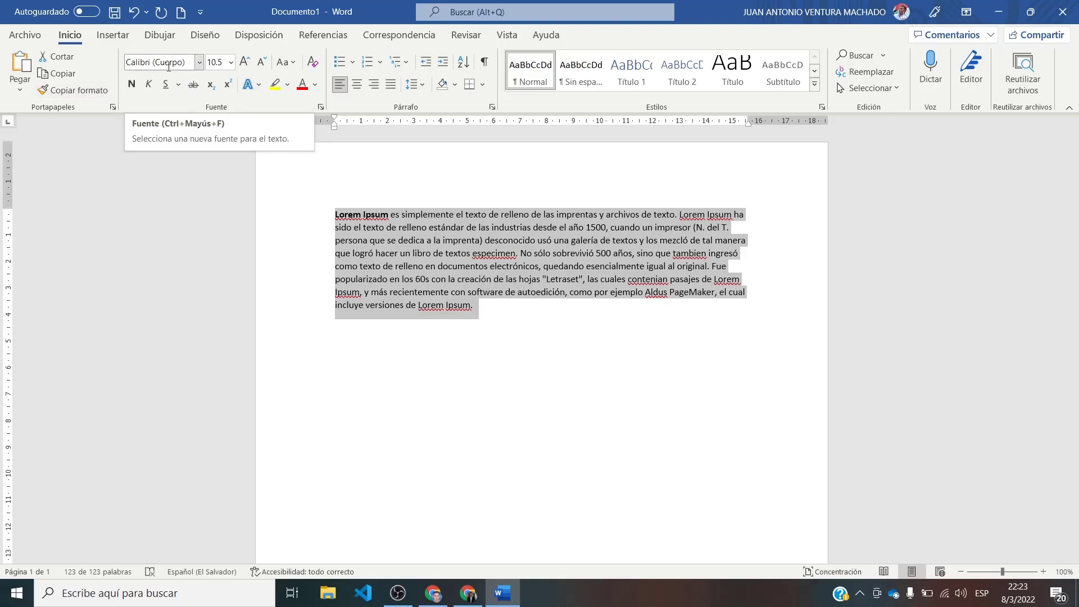
Step: Change the paragraph's font to Bahnschrift Light
click(201, 63)
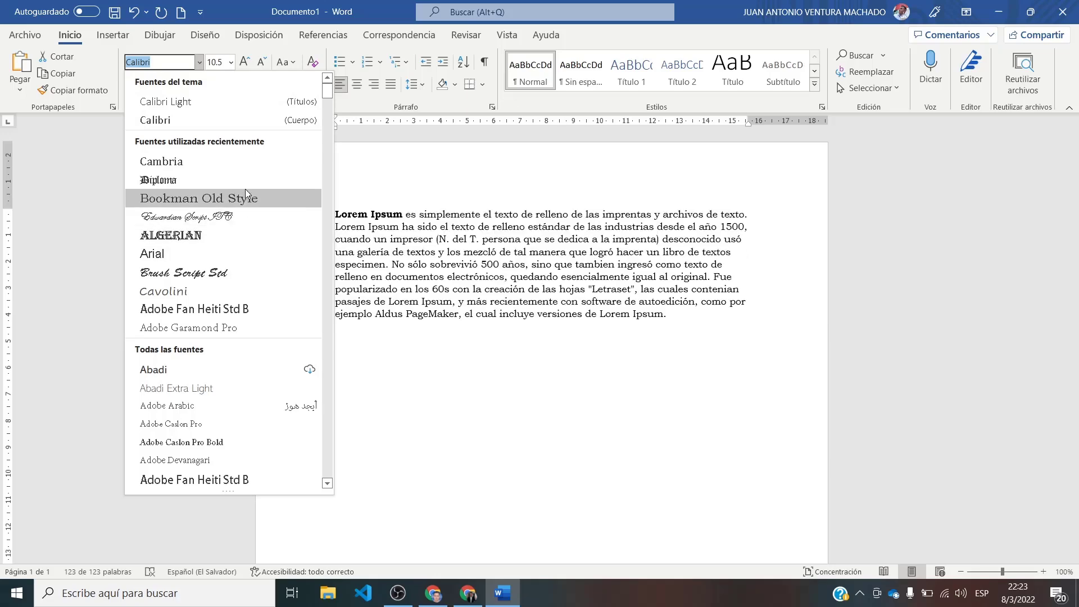
scroll(264, 218, down, 6)
scroll(264, 218, down, 5)
scroll(261, 247, down, 3)
scroll(259, 278, down, 1)
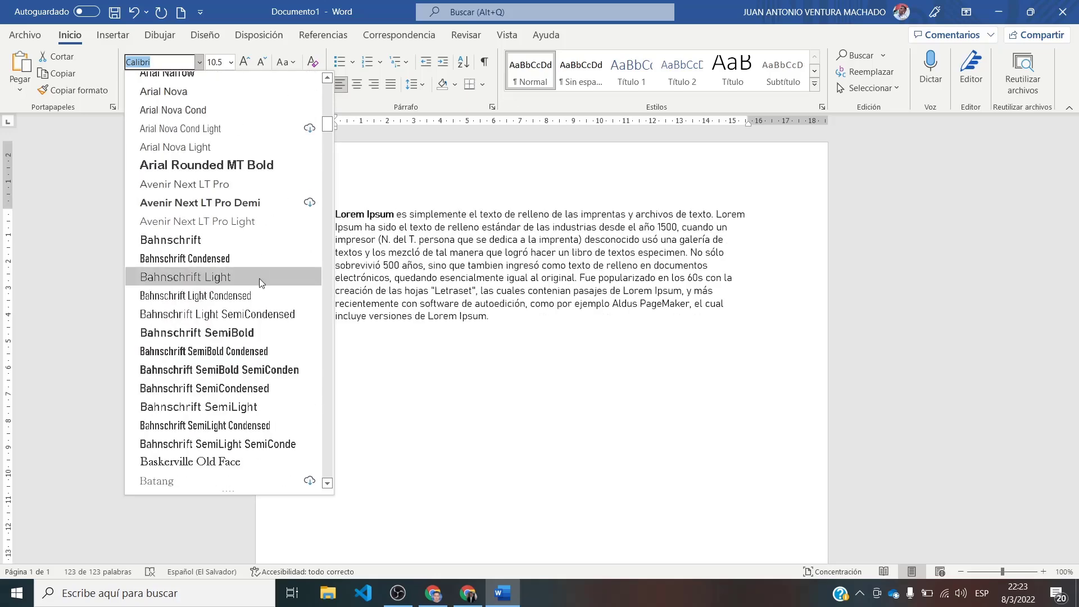
click(183, 276)
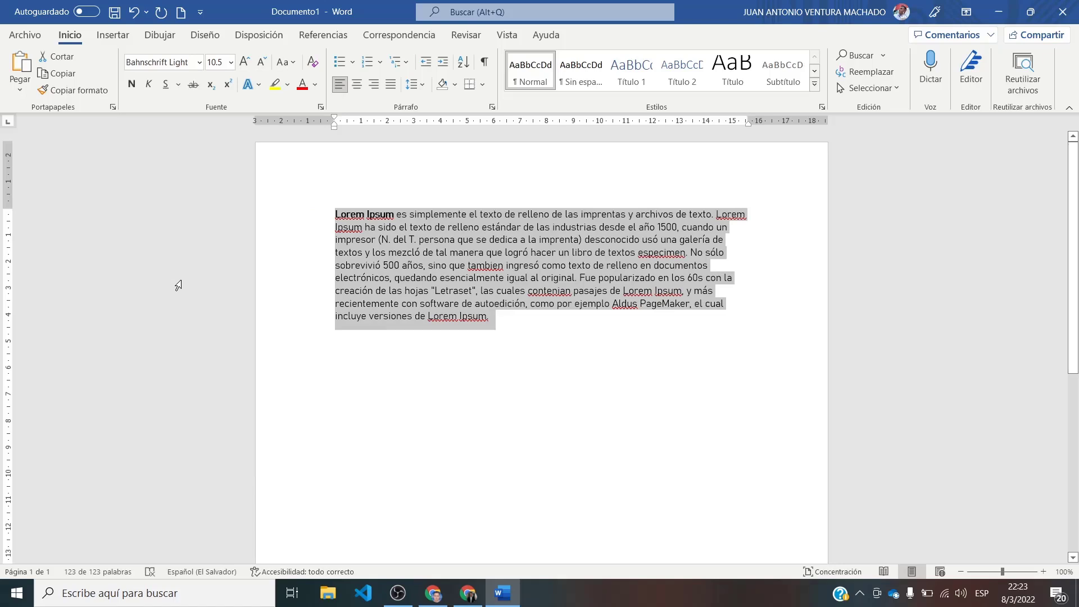
Step: Change the paragraph's font to Arial
click(200, 63)
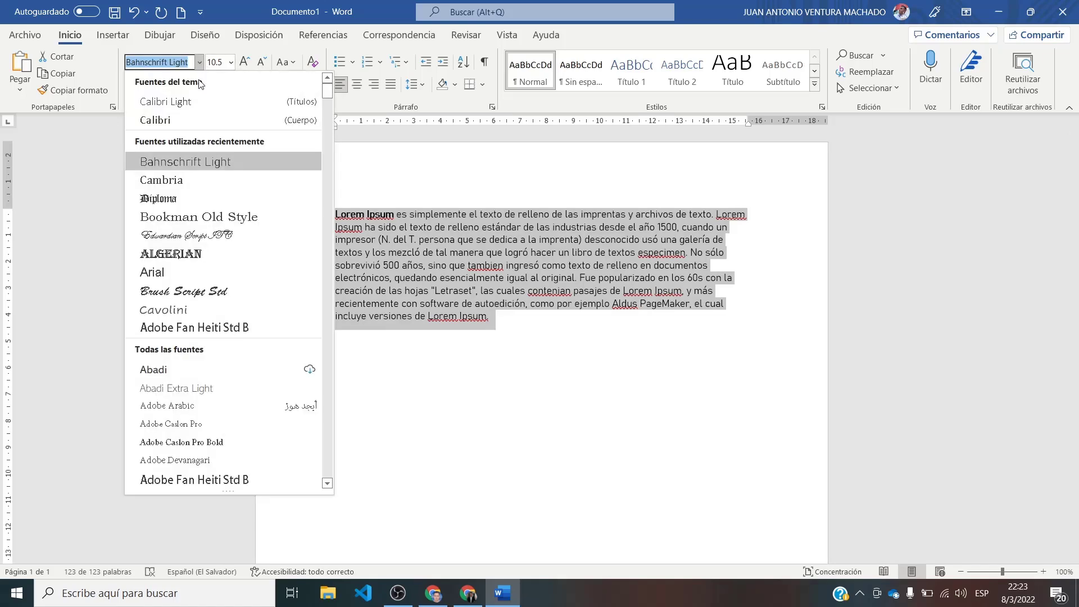
scroll(219, 366, down, 3)
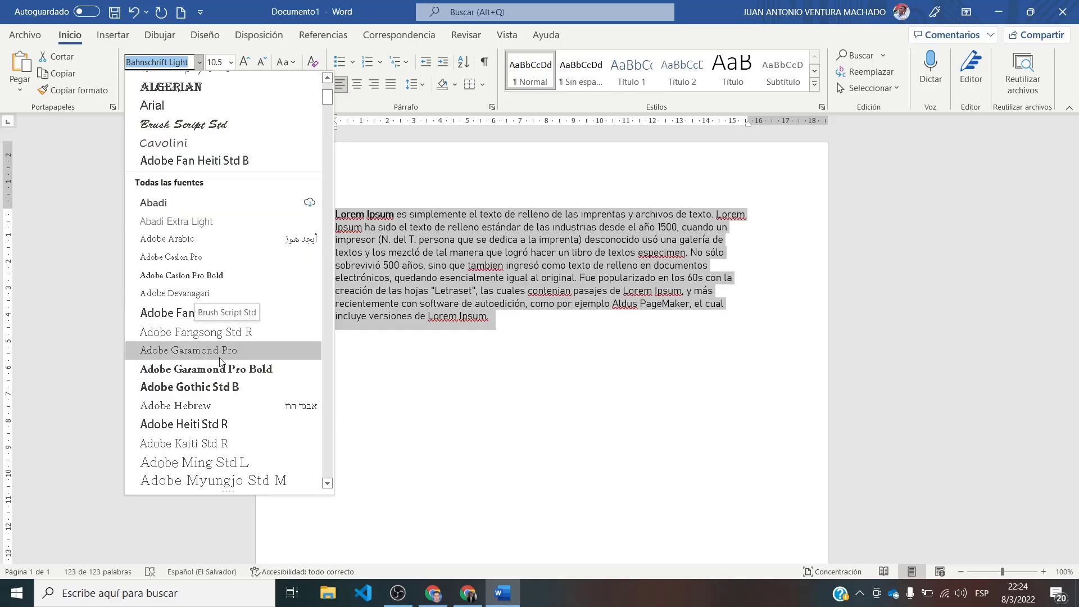
scroll(219, 371, down, 5)
scroll(219, 373, down, 3)
scroll(217, 365, down, 3)
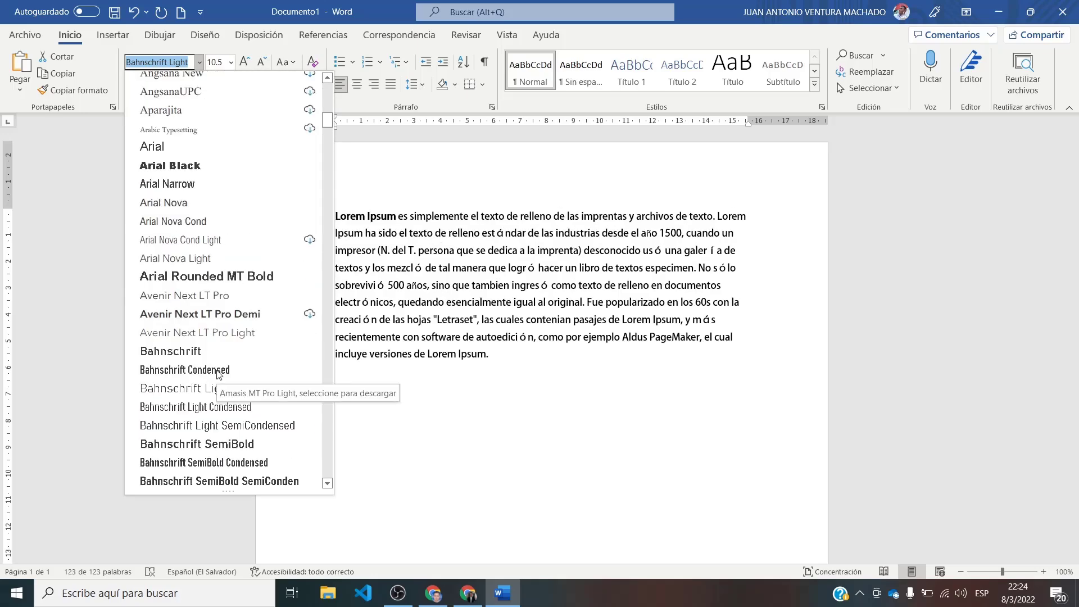
scroll(208, 349, up, 2)
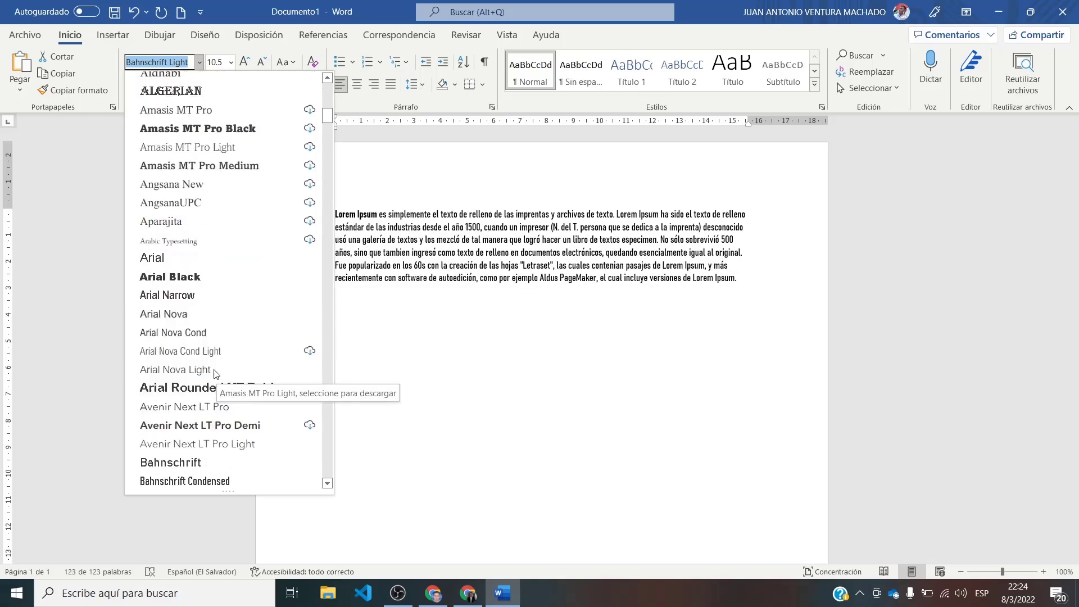
click(169, 256)
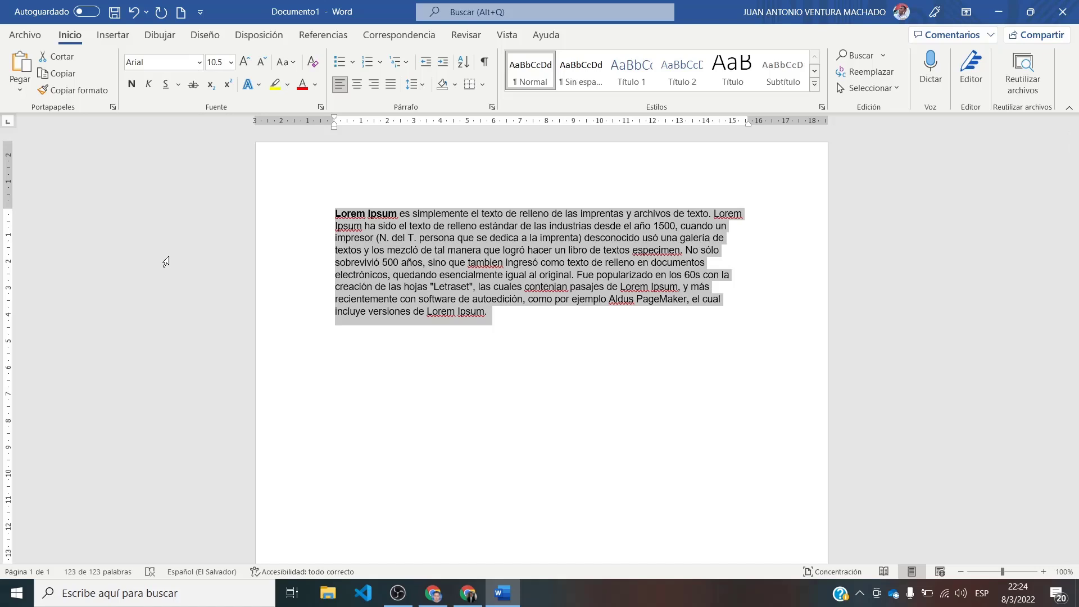
Step: Browse the font list and apply Calibri Light to the paragraph
click(200, 63)
click(199, 62)
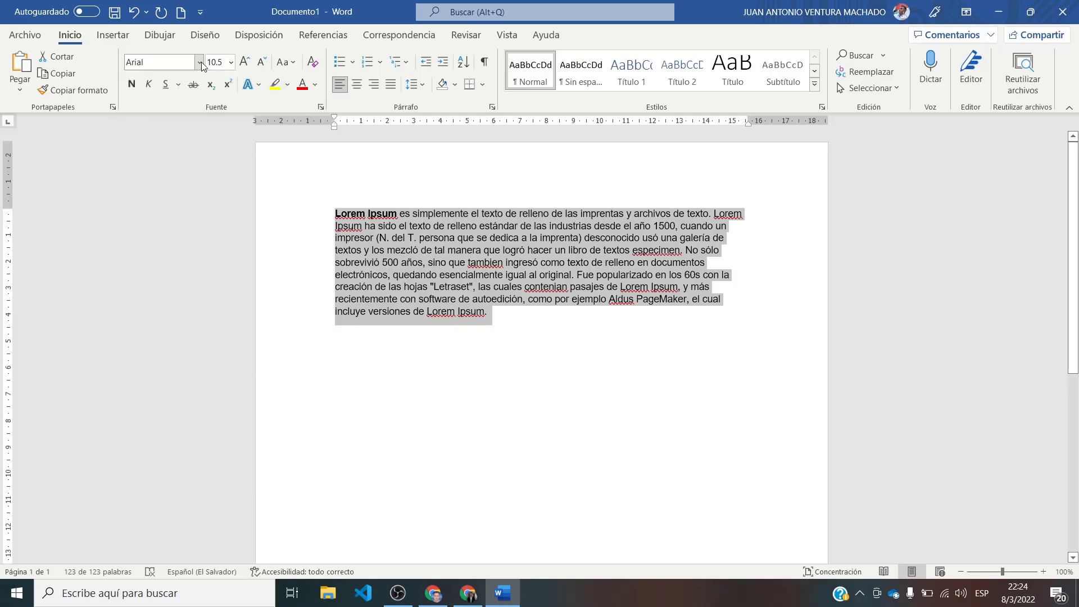
click(200, 62)
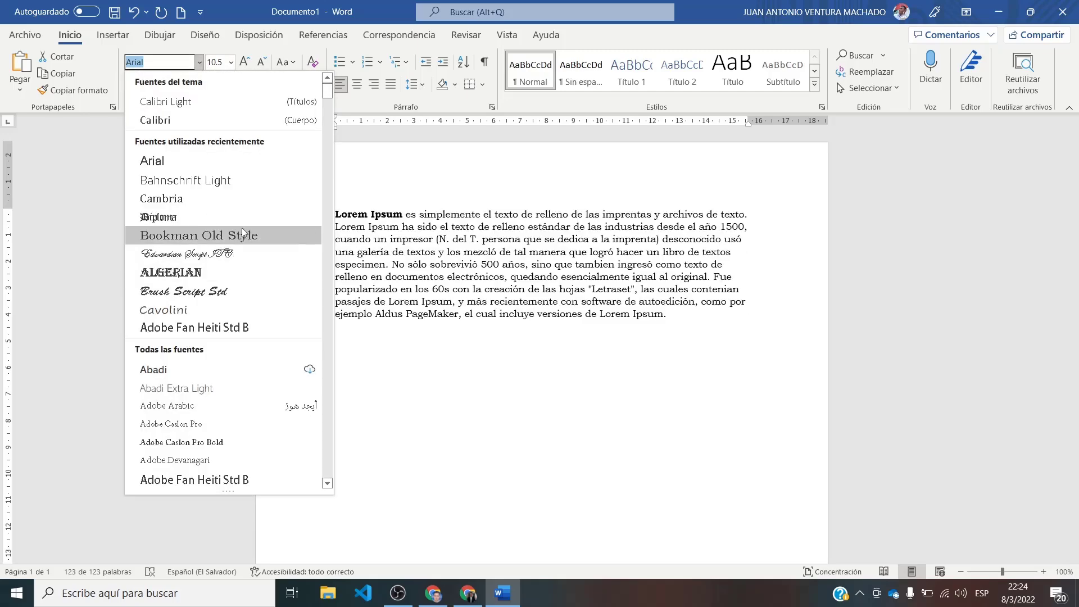
scroll(241, 233, down, 2)
scroll(241, 233, down, 1)
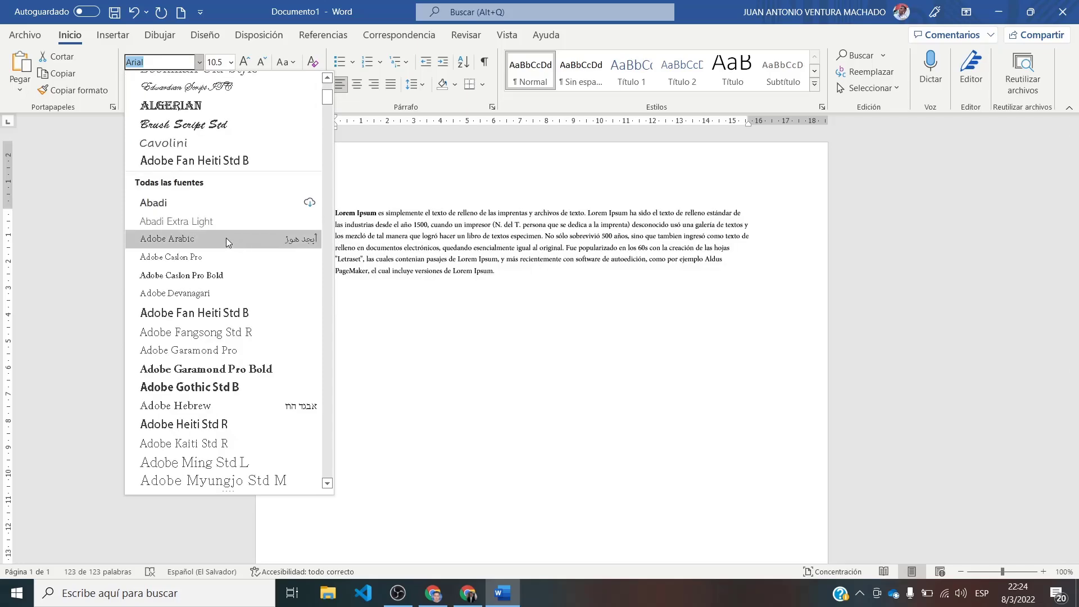
scroll(226, 237, down, 2)
scroll(226, 237, down, 3)
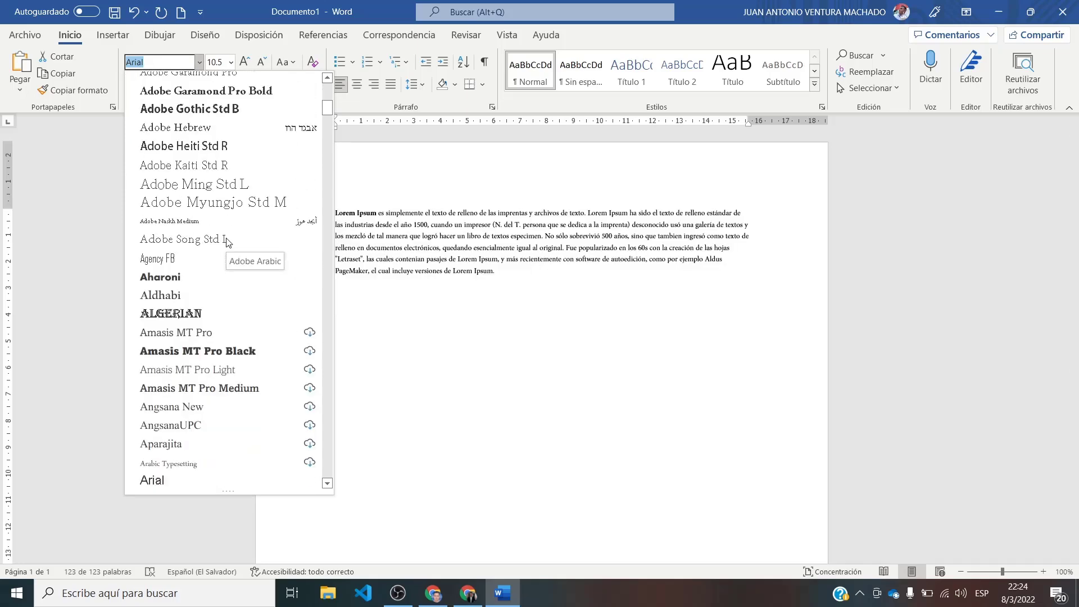
scroll(226, 242, down, 2)
scroll(227, 242, down, 3)
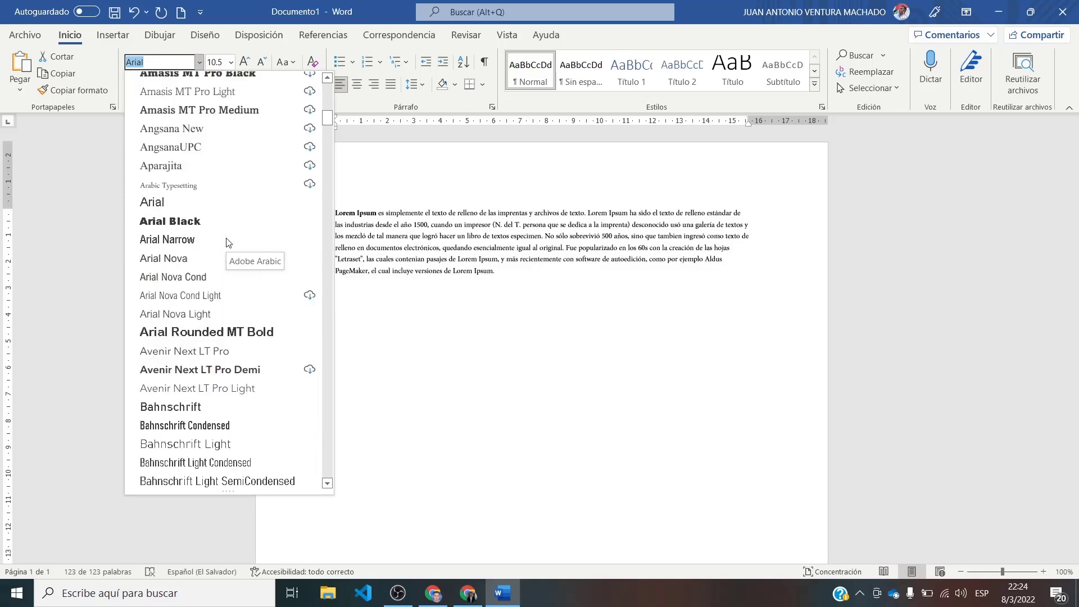
scroll(228, 242, up, 5)
scroll(207, 190, up, 4)
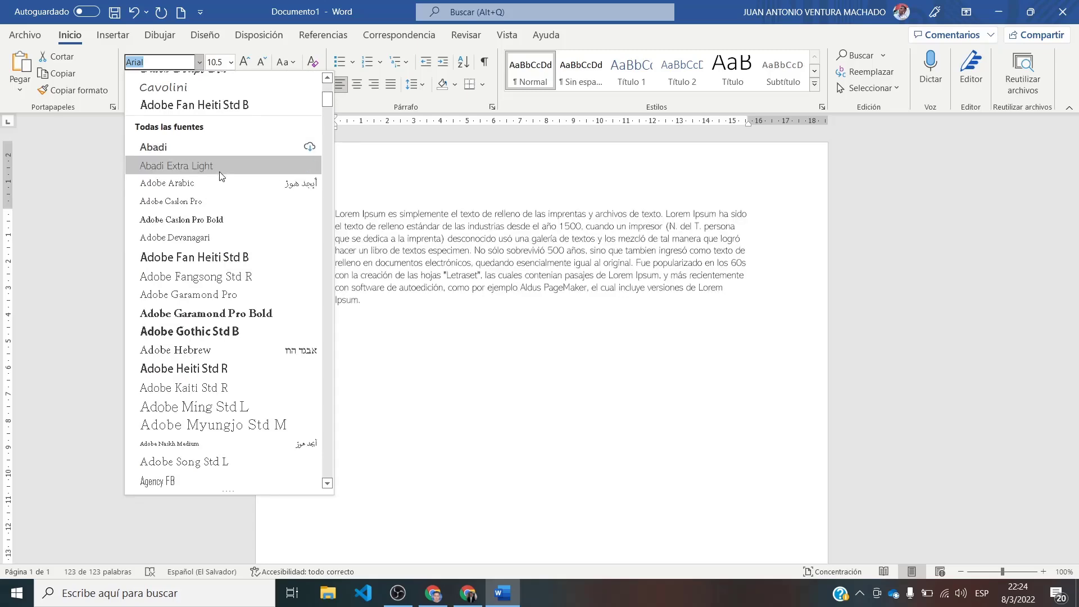
scroll(207, 225, down, 1)
scroll(205, 290, down, 5)
scroll(205, 291, down, 9)
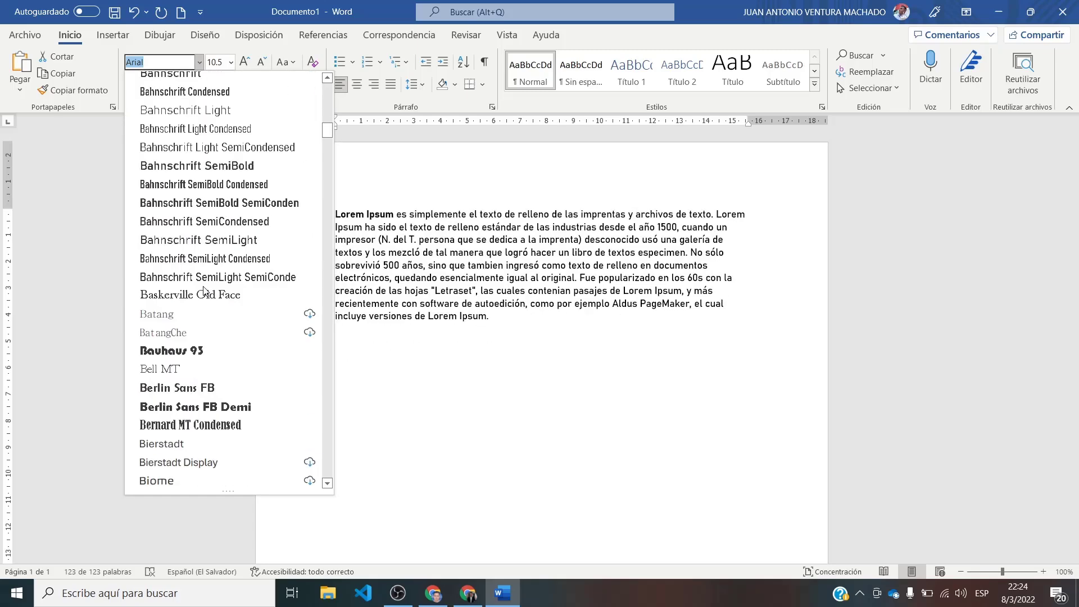
scroll(200, 279, up, 3)
drag(326, 127, 326, 139)
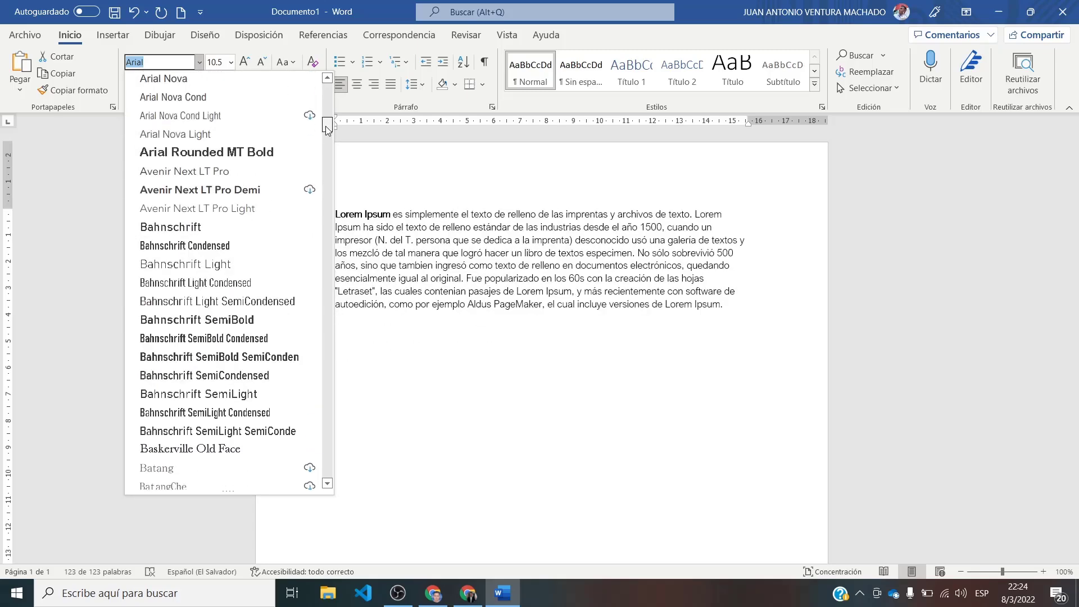
scroll(281, 160, down, 1)
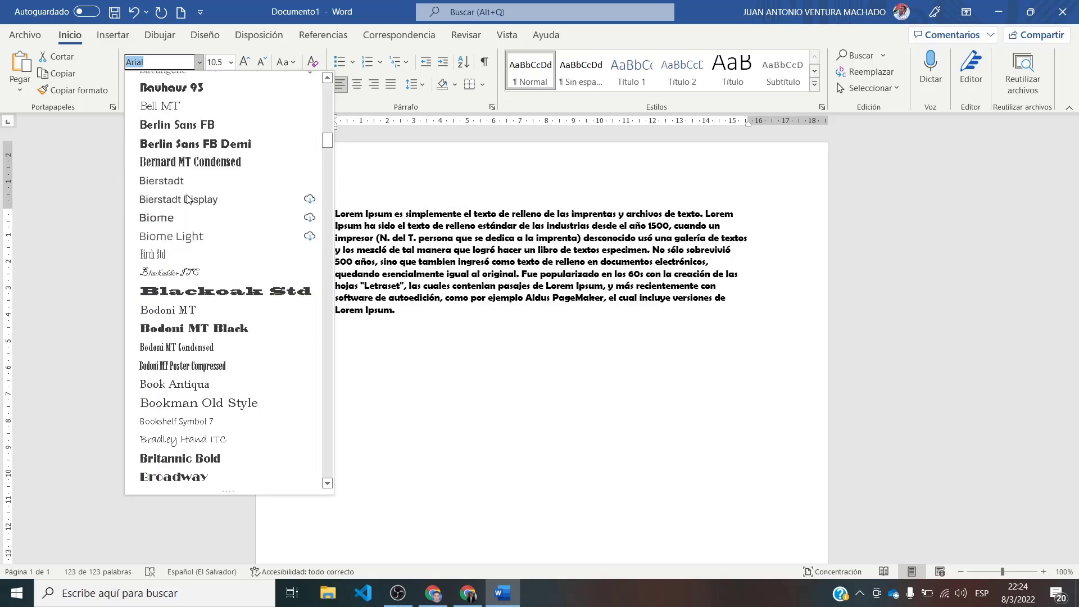
scroll(253, 174, up, 3)
scroll(214, 189, down, 2)
scroll(187, 200, down, 1)
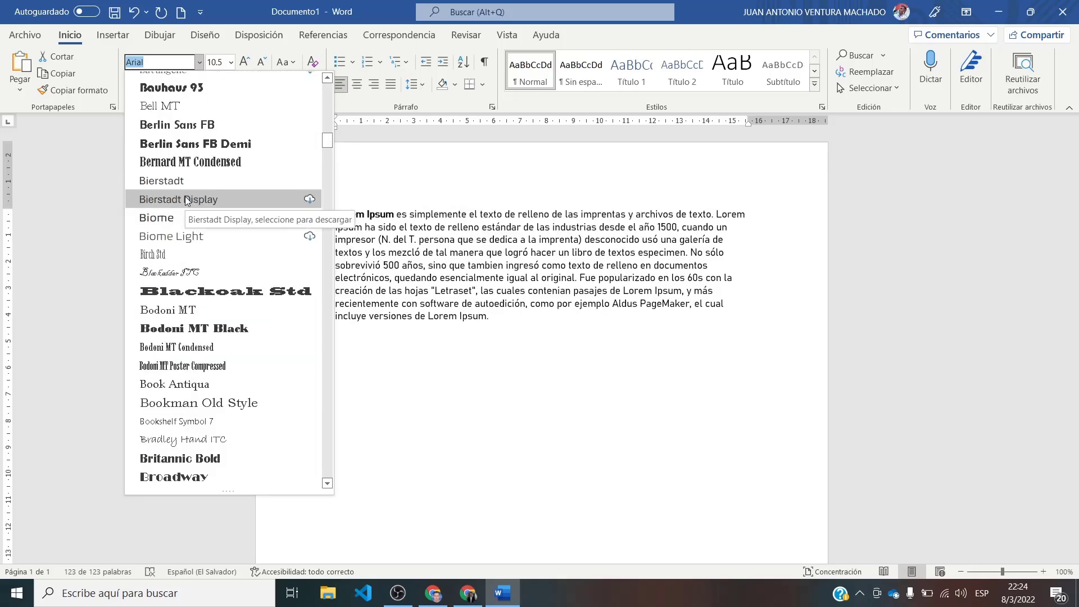
scroll(186, 200, down, 3)
scroll(186, 200, down, 2)
scroll(186, 201, down, 1)
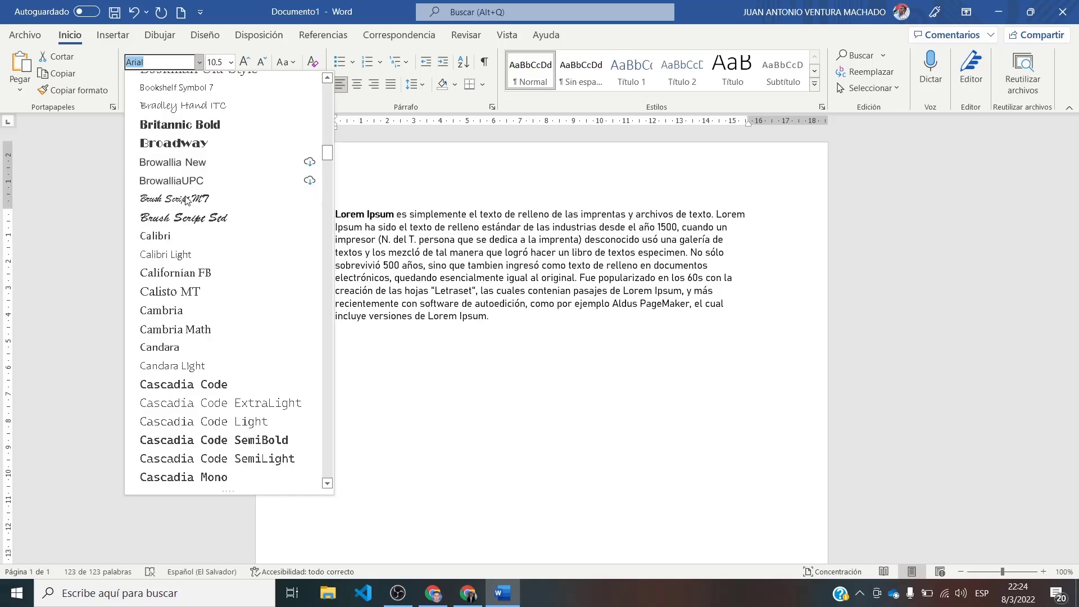
scroll(187, 201, up, 5)
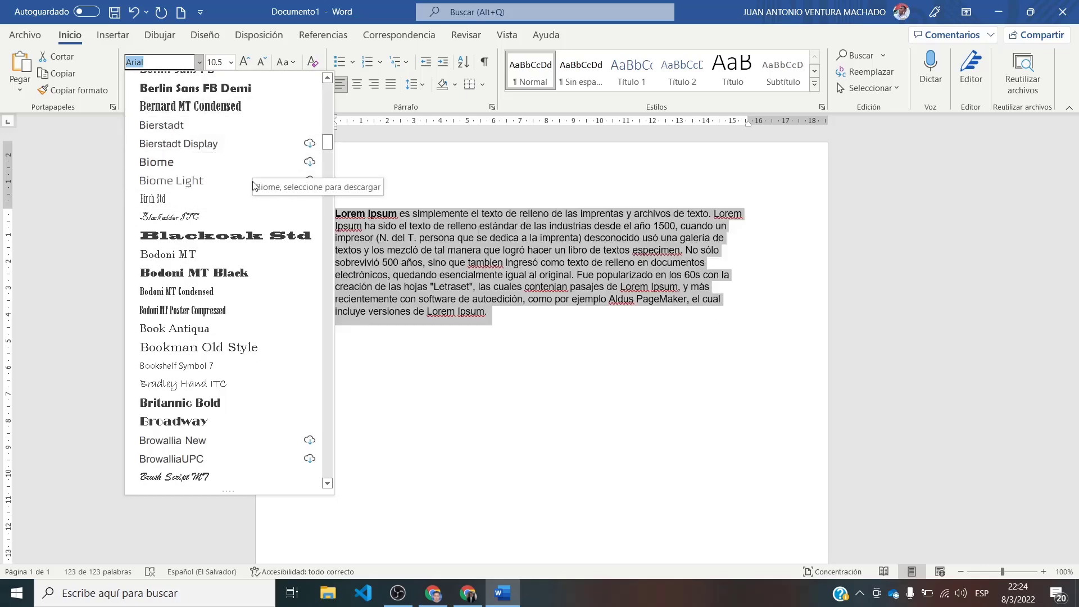
scroll(224, 191, down, 6)
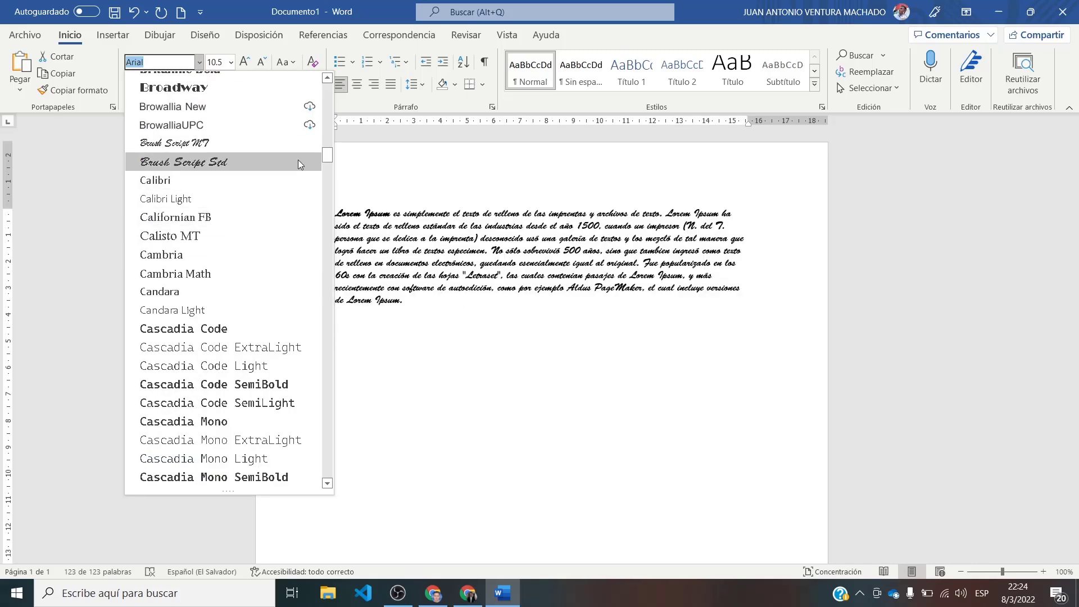
drag(328, 156, 331, 216)
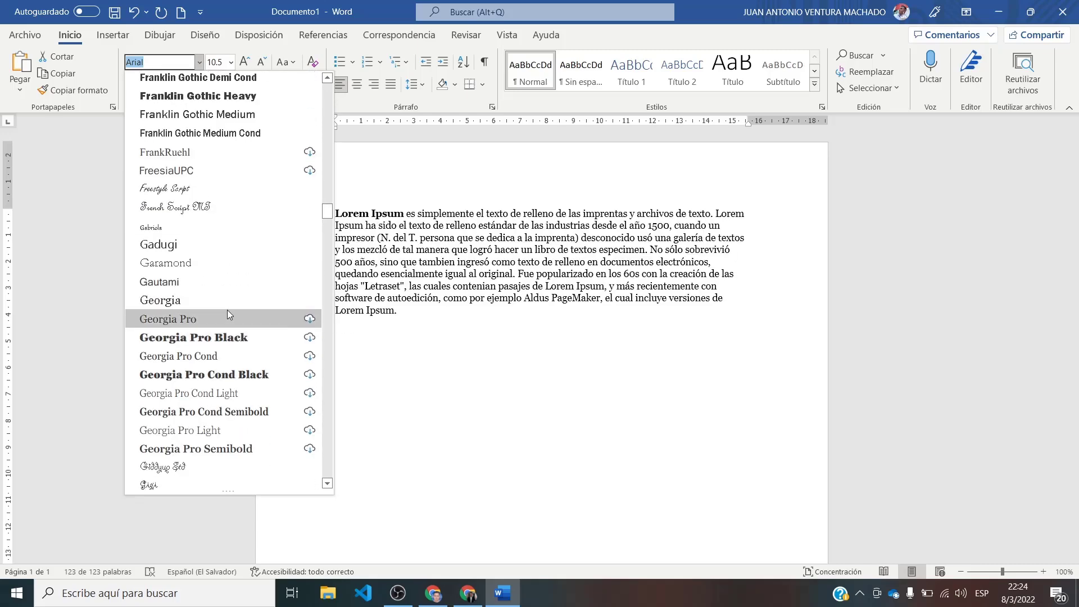
scroll(244, 342, down, 4)
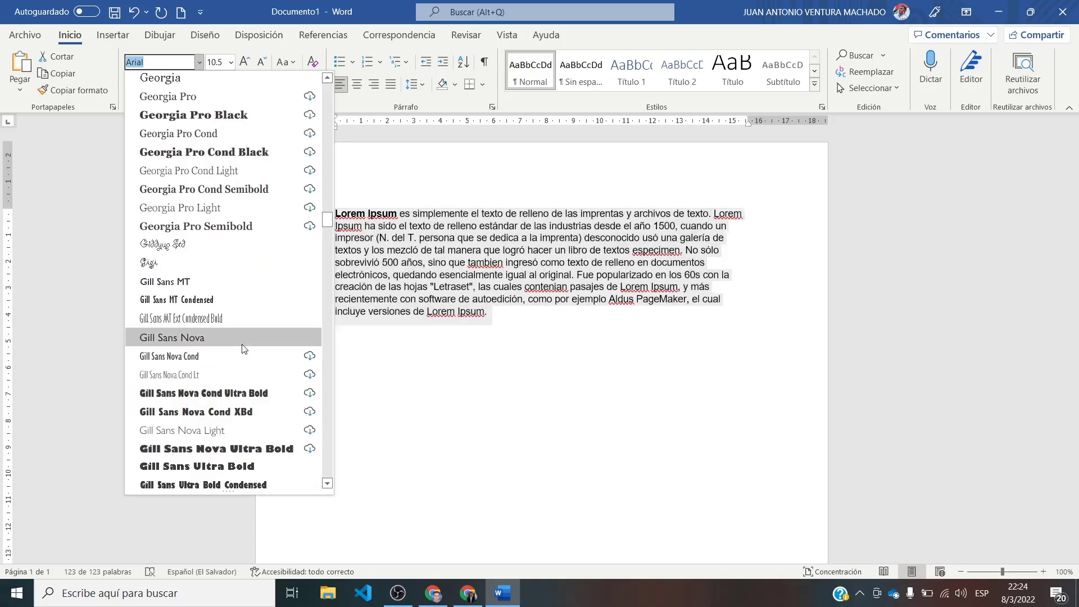
scroll(226, 201, up, 2)
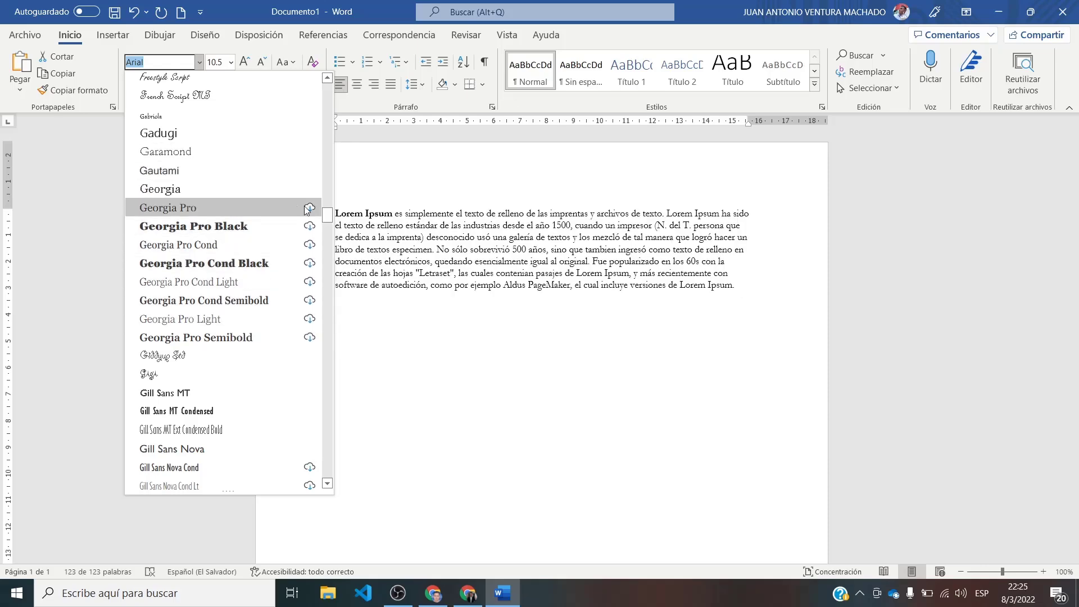
scroll(315, 185, up, 5)
mouse_move(323, 202)
mouse_down()
mouse_move(338, 143)
mouse_move(330, 93)
mouse_up()
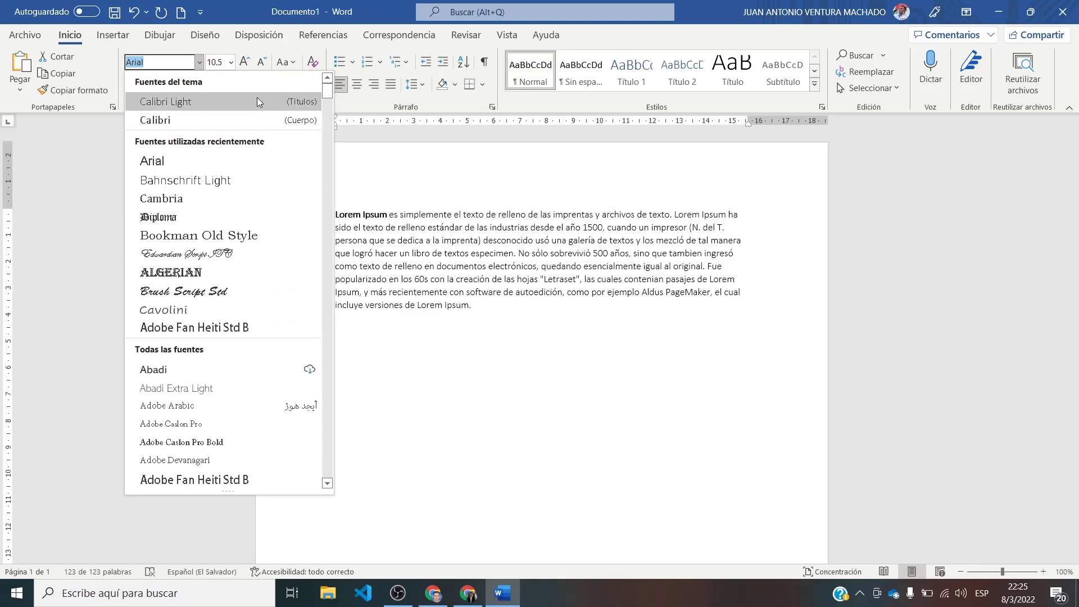
click(258, 97)
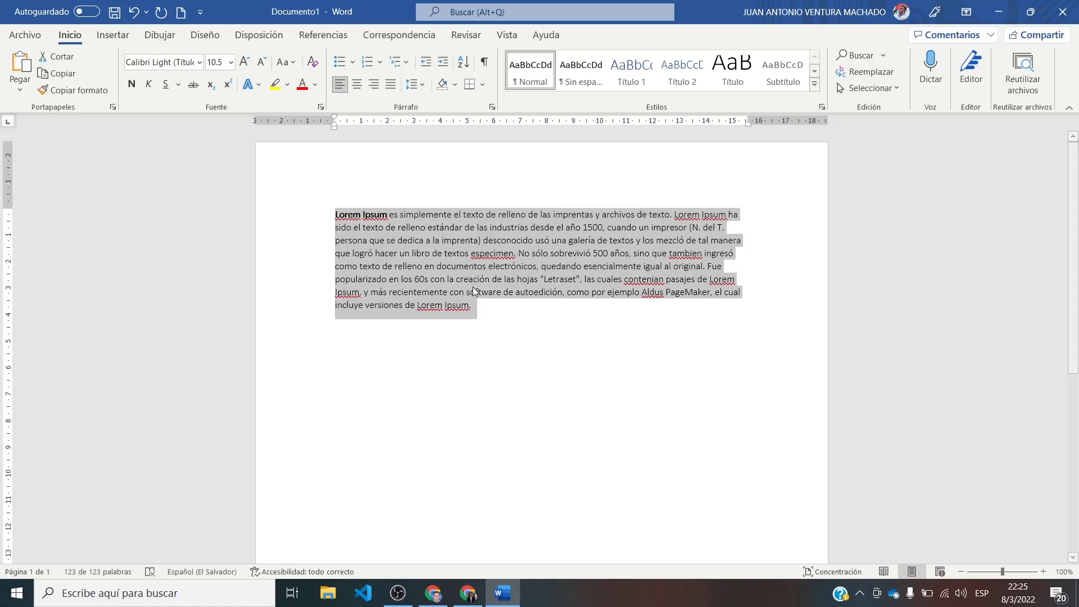
Step: Set the paragraph to 11 pt, then reselect it and enlarge it to 24 pt
click(231, 62)
click(217, 127)
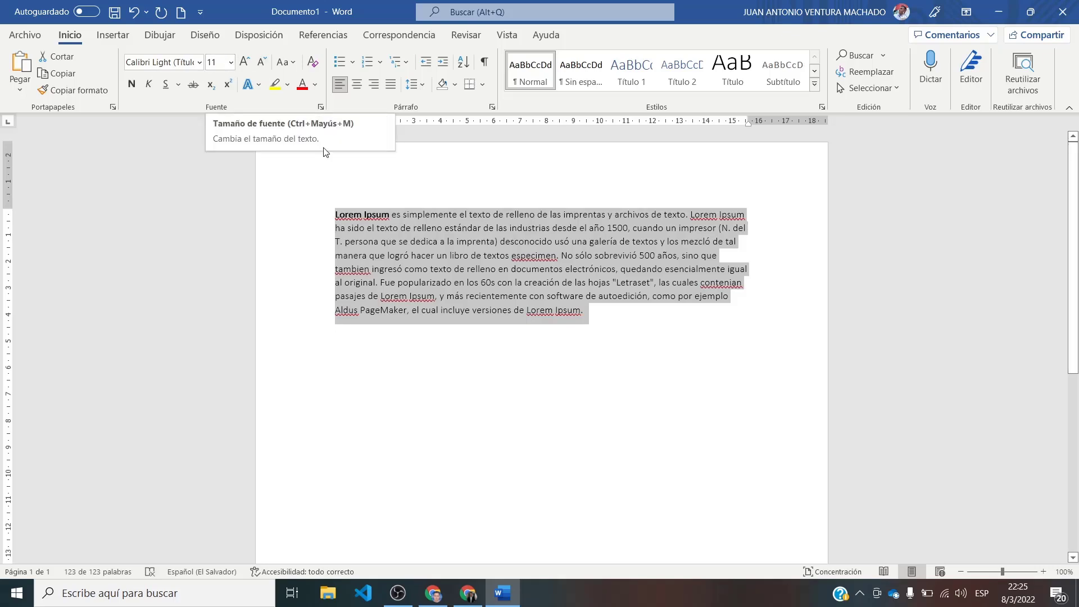
click(360, 219)
mouse_move(335, 214)
mouse_down()
mouse_move(591, 303)
mouse_move(589, 321)
mouse_up()
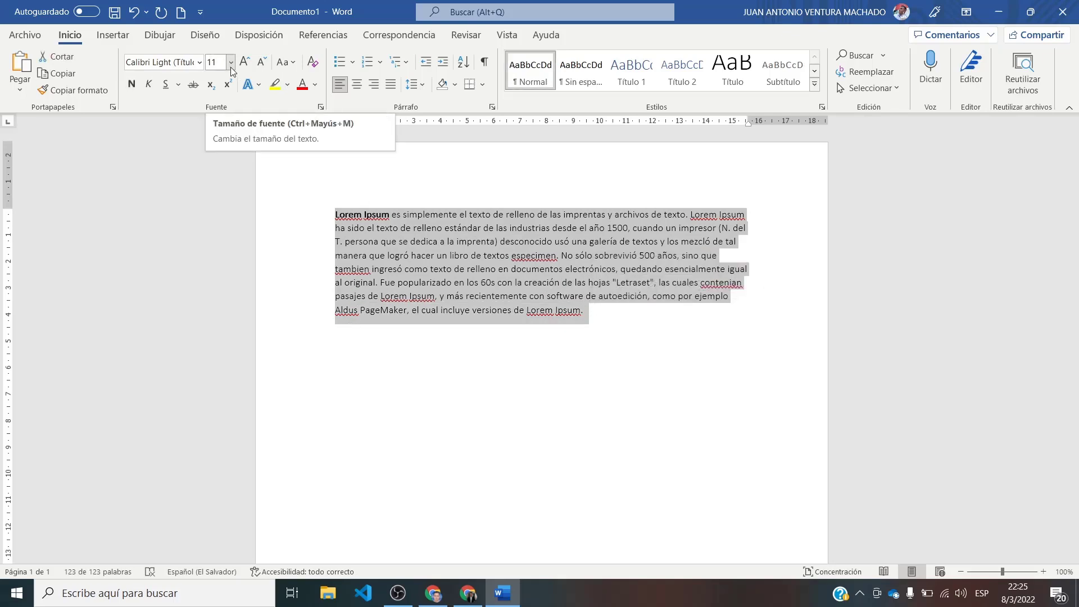
click(231, 66)
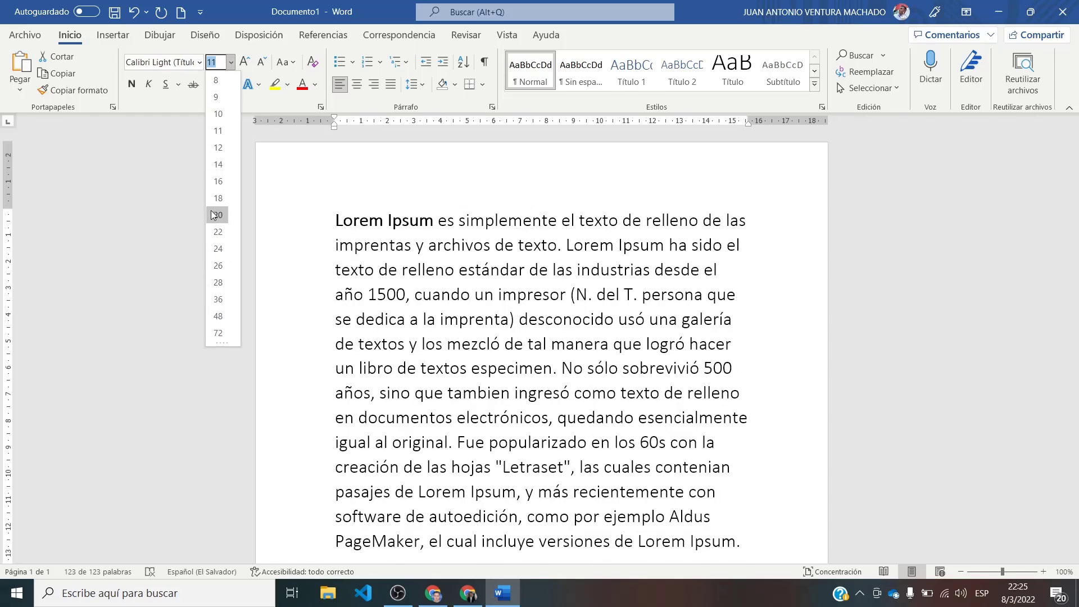
click(218, 248)
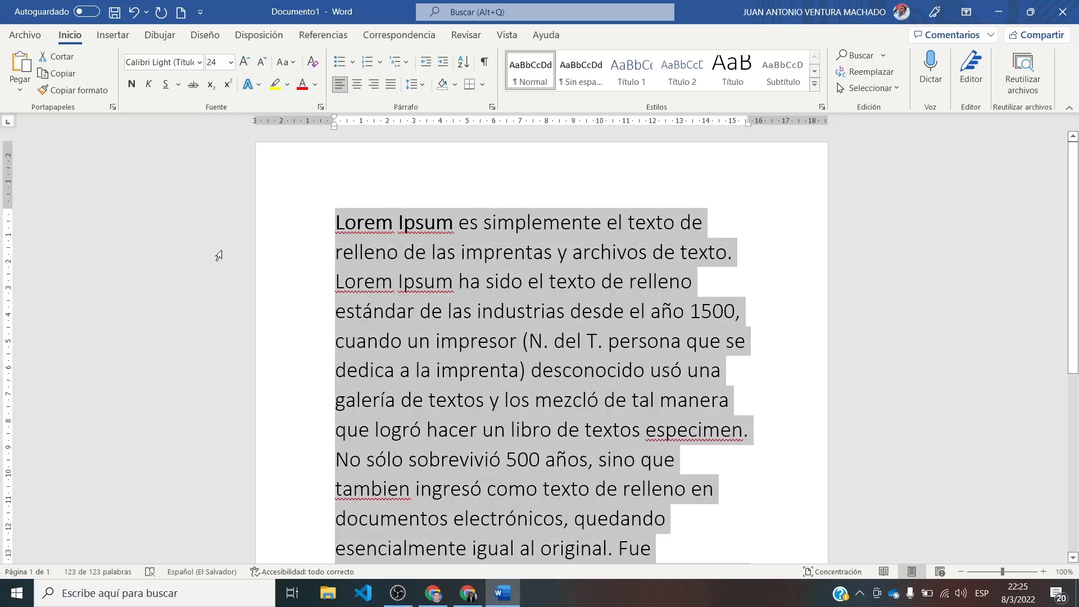
scroll(430, 311, down, 3)
scroll(430, 311, up, 3)
Step: Enlarge the text to 72 pt, then to 500 pt, spreading it over many pages
click(231, 61)
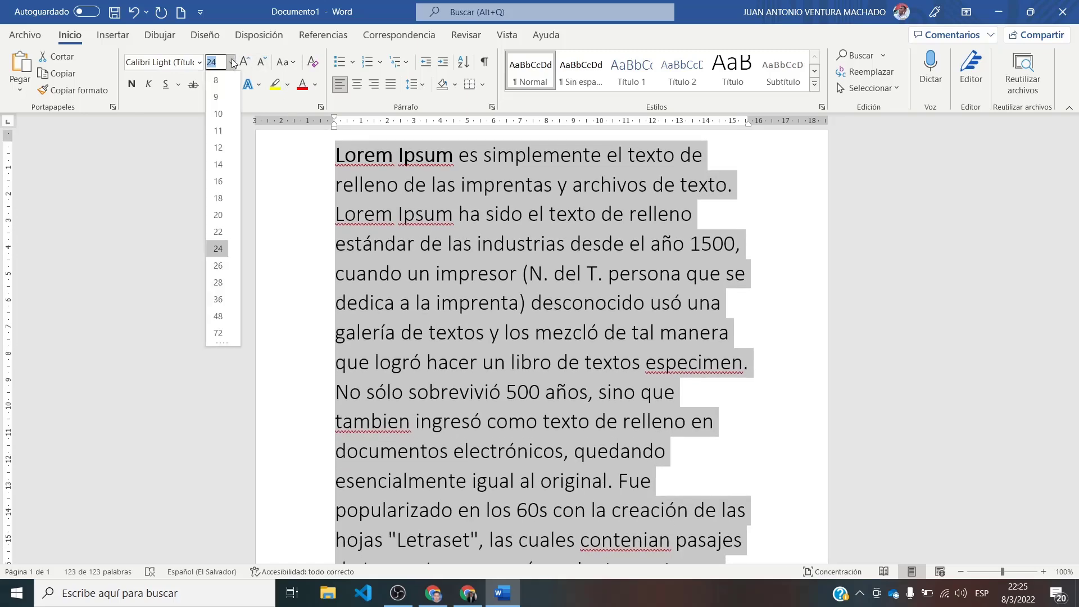
click(219, 333)
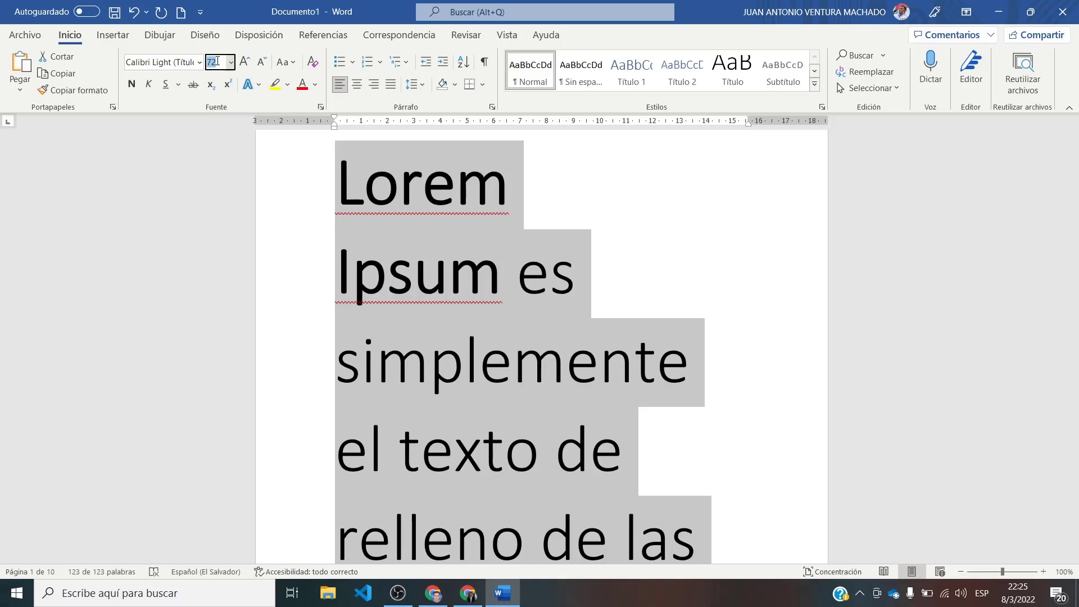
text(500)
key(Return)
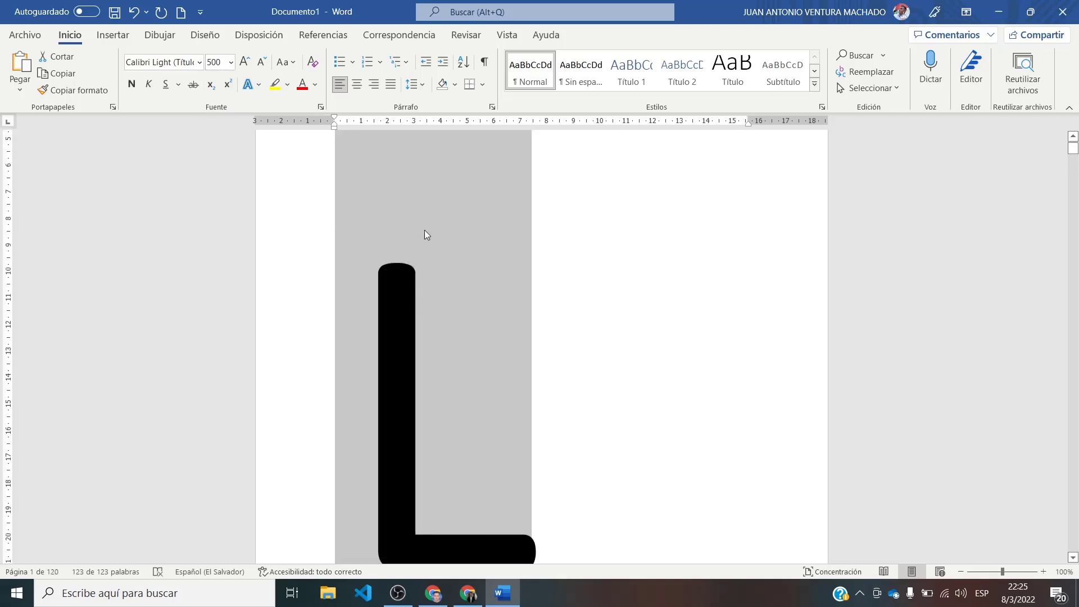
scroll(534, 314, down, 2)
scroll(537, 316, down, 2)
scroll(537, 316, down, 2)
scroll(538, 316, down, 2)
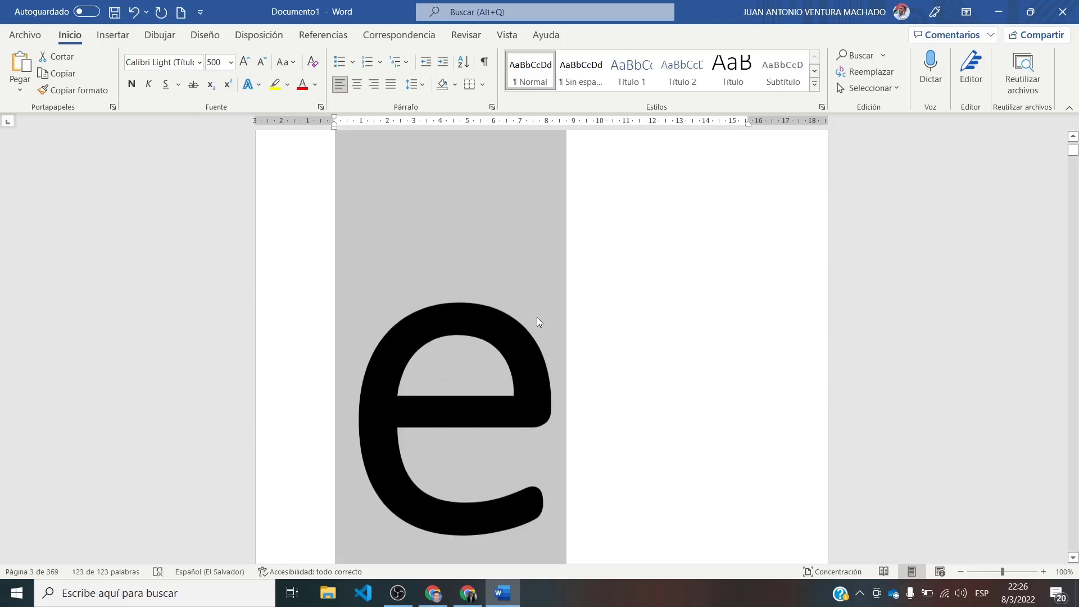
click(222, 65)
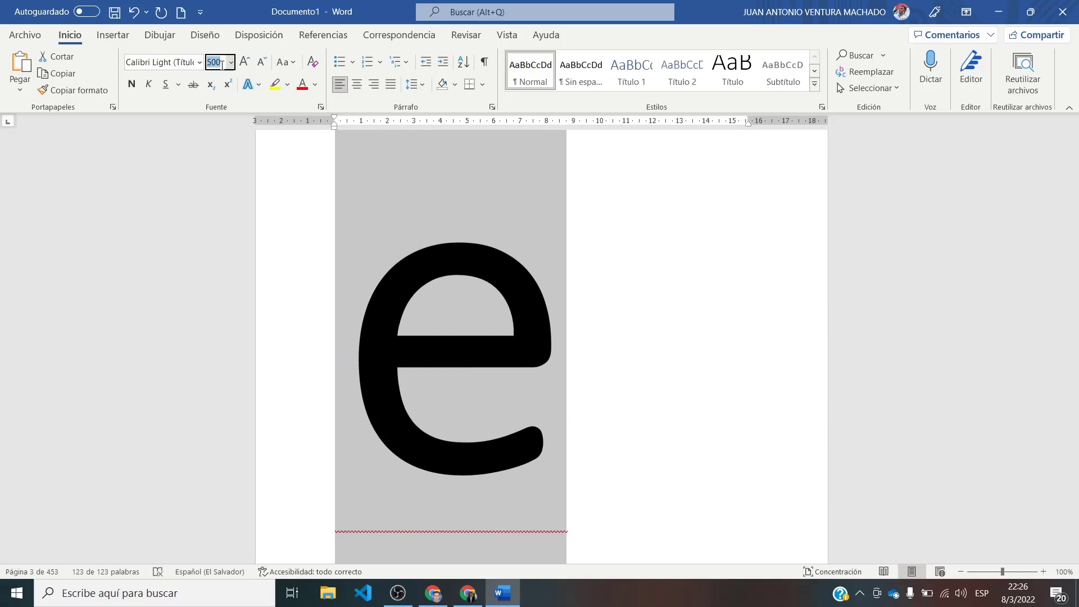
Step: Enter 12 as the font size to restore the paragraph, then deselect it
text(12)
key(Return)
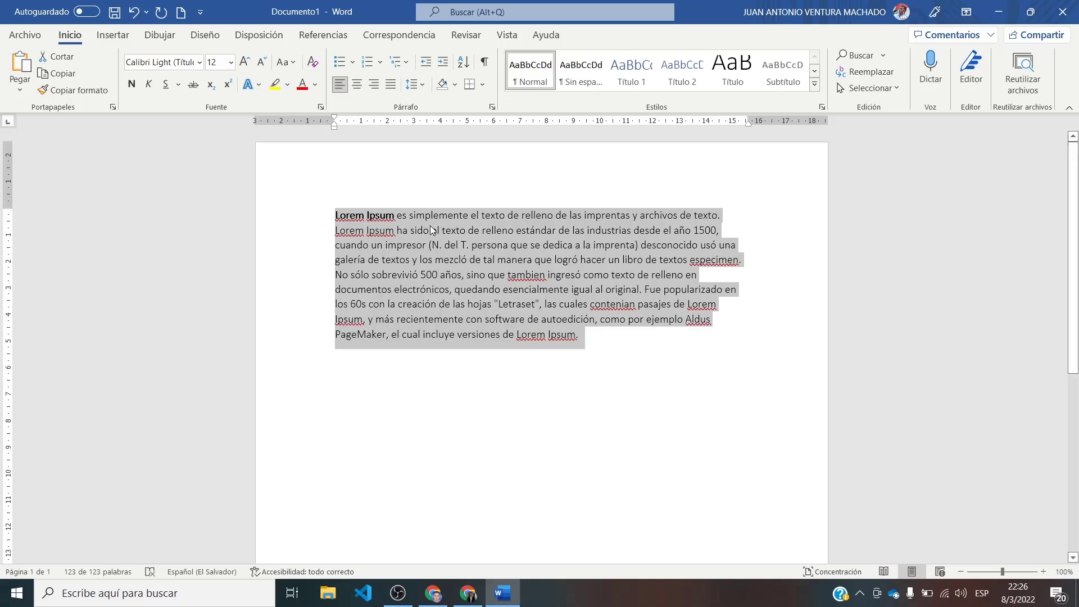
click(462, 217)
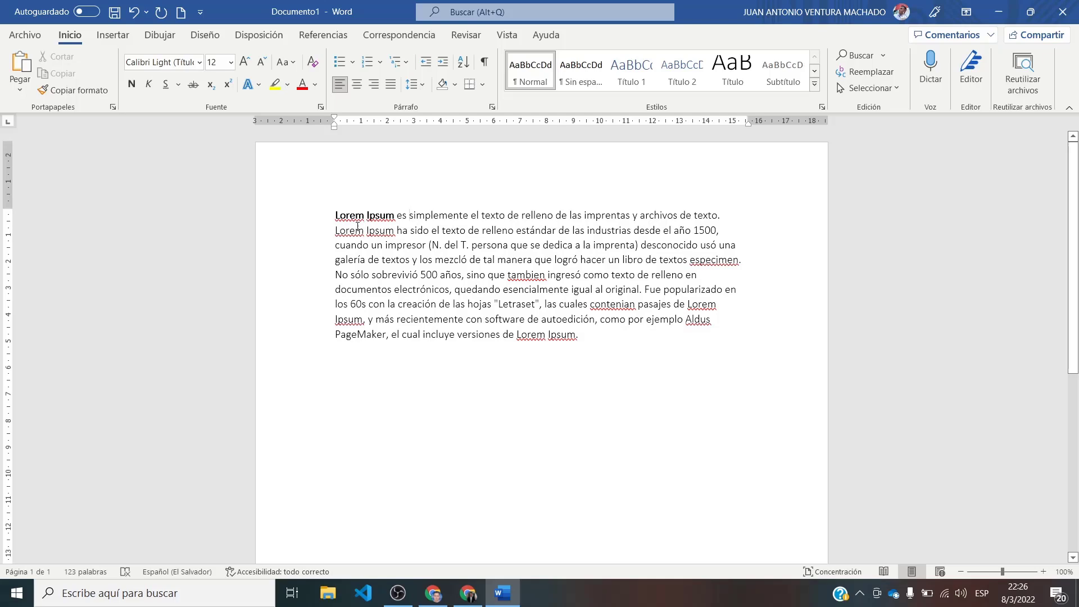
Step: Select the paragraph and try 1.15 and 3.0 line spacing before settling on 1.5
drag(336, 215, 577, 336)
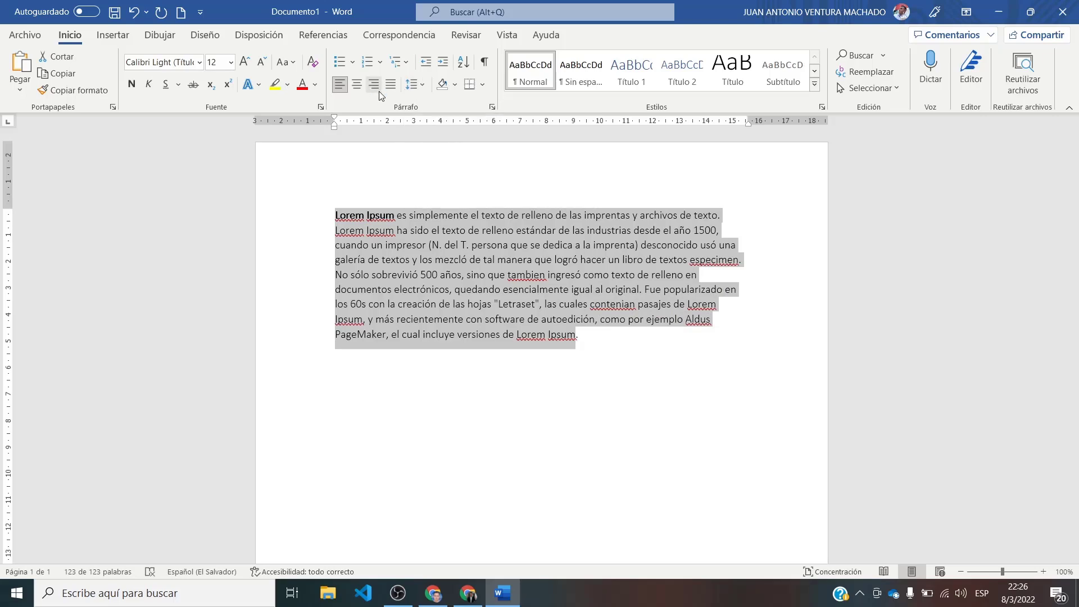
click(417, 86)
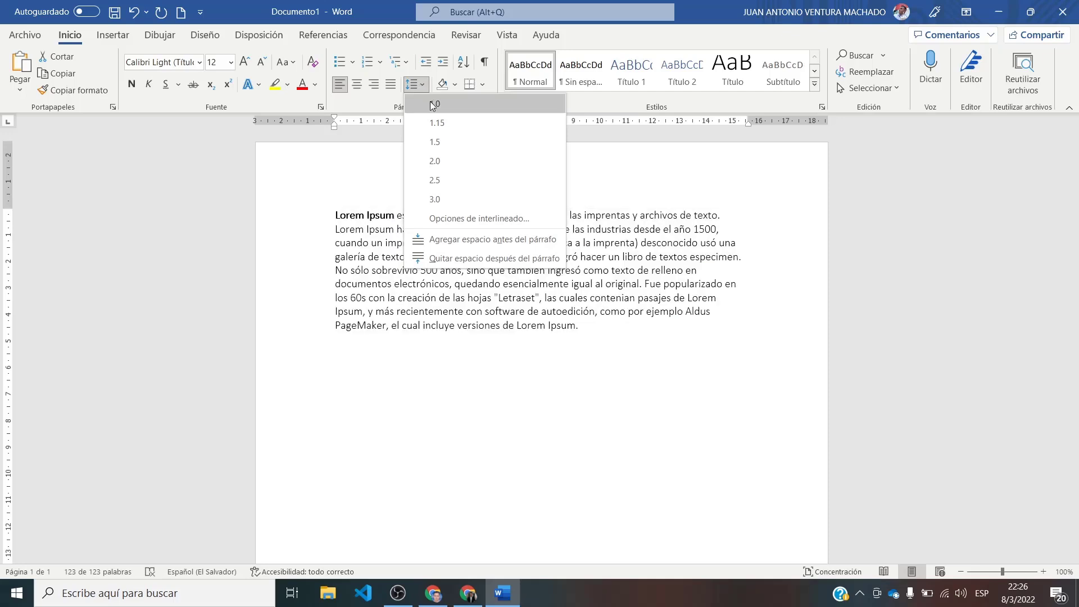
click(449, 123)
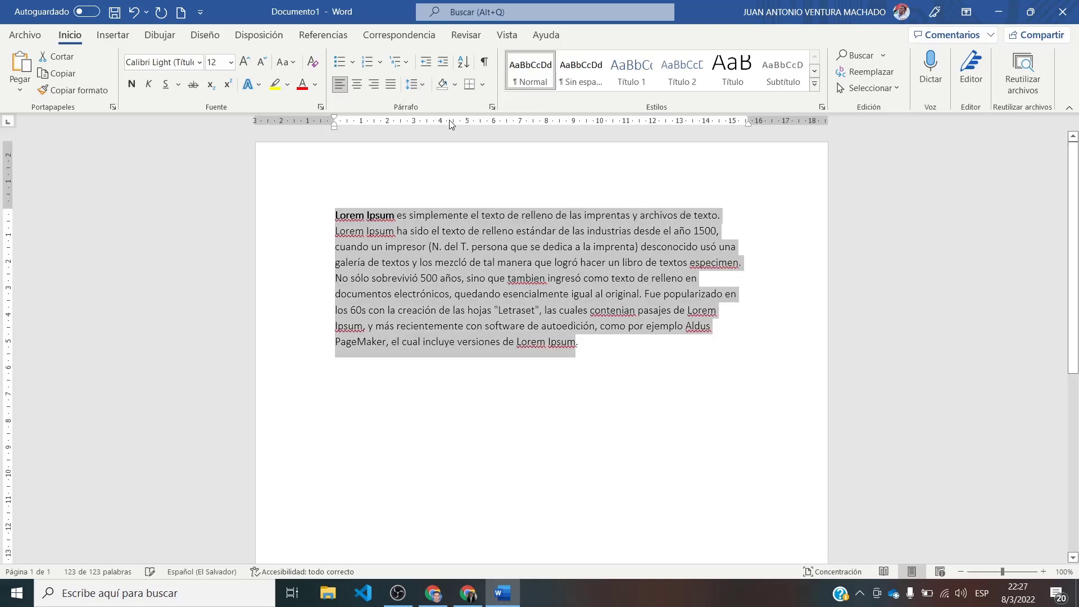
click(423, 90)
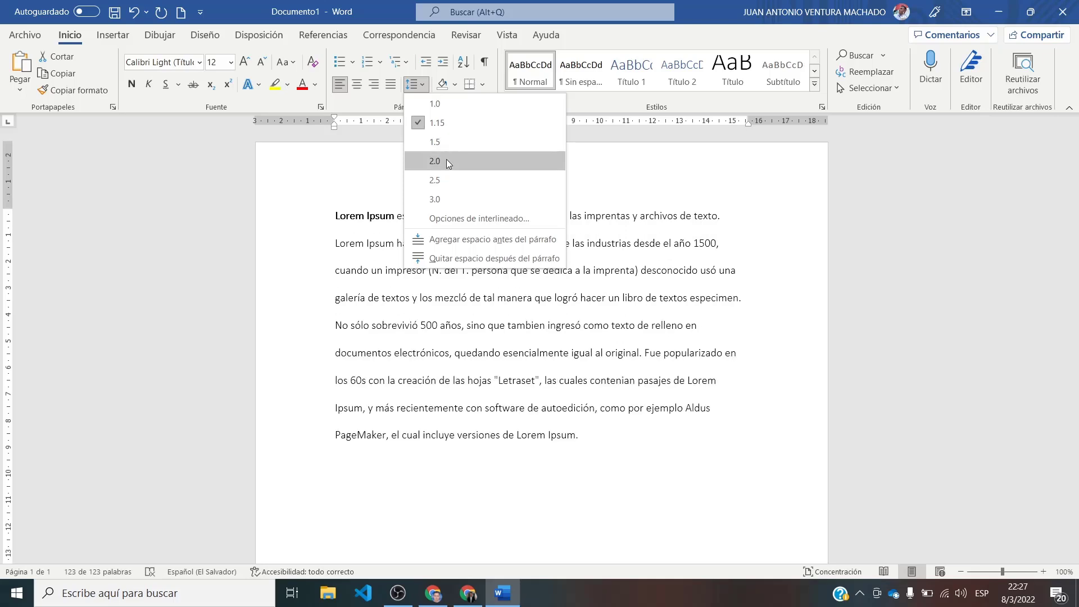
click(453, 197)
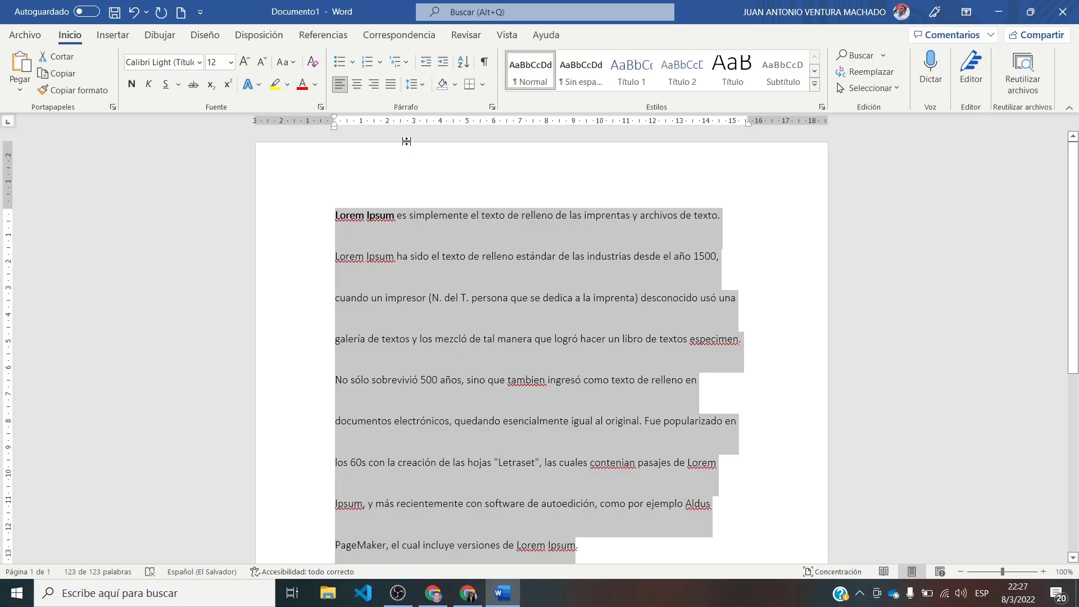
click(422, 89)
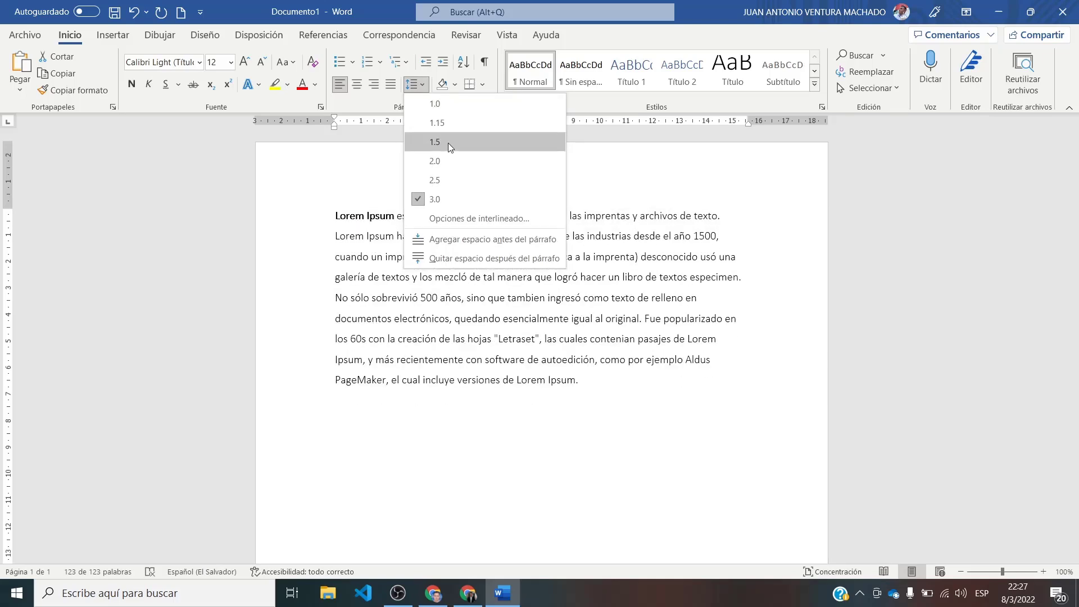
click(447, 143)
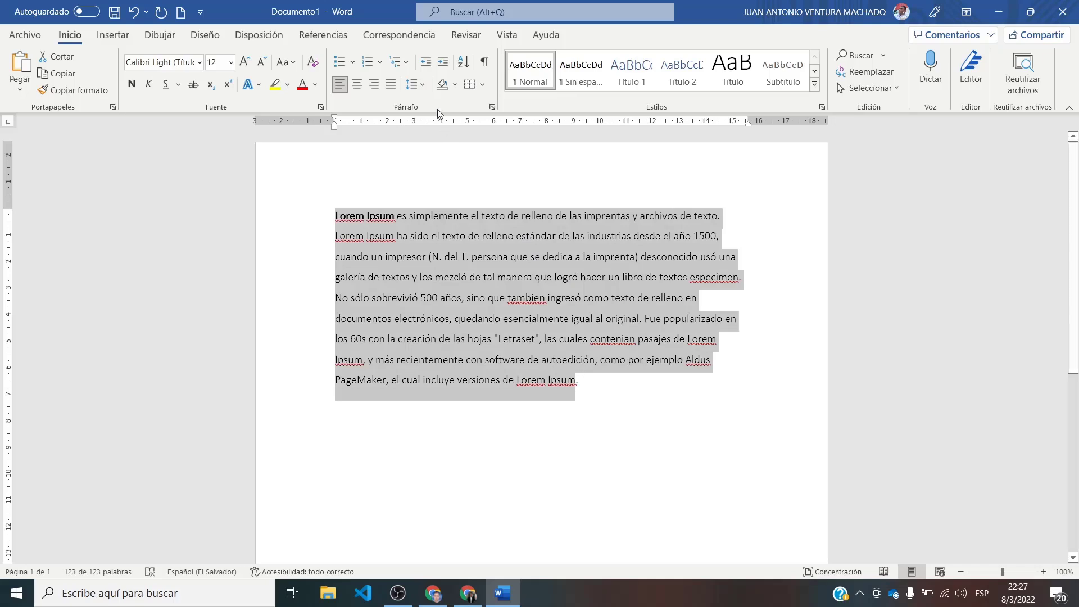
click(426, 85)
Step: Remove bold from 'Lorem Ipsum' on the first line and dismiss a spelling suggestion menu
click(448, 142)
drag(335, 216, 395, 218)
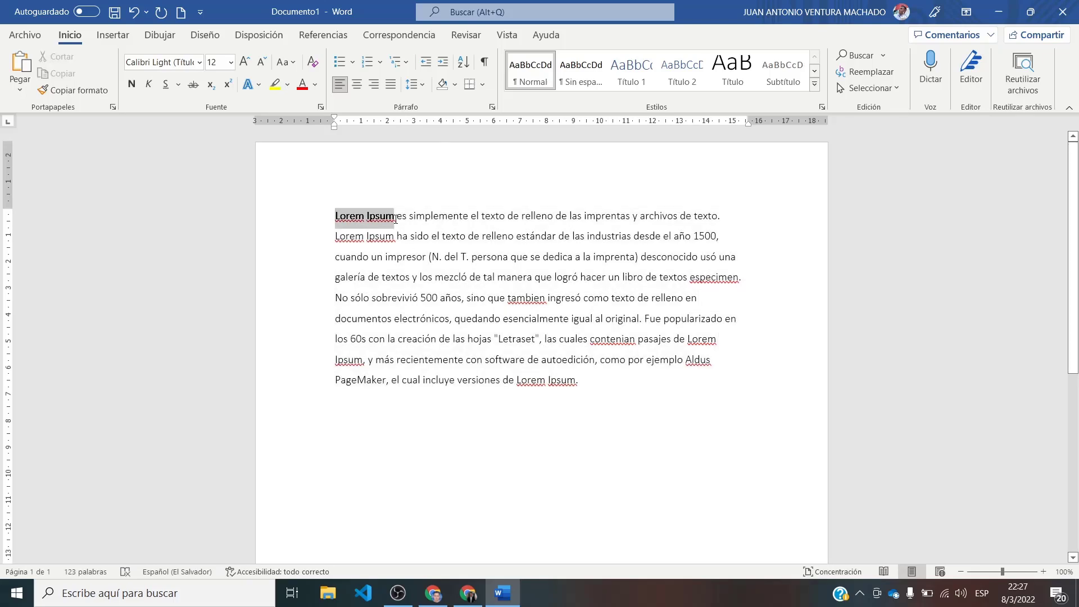
click(132, 83)
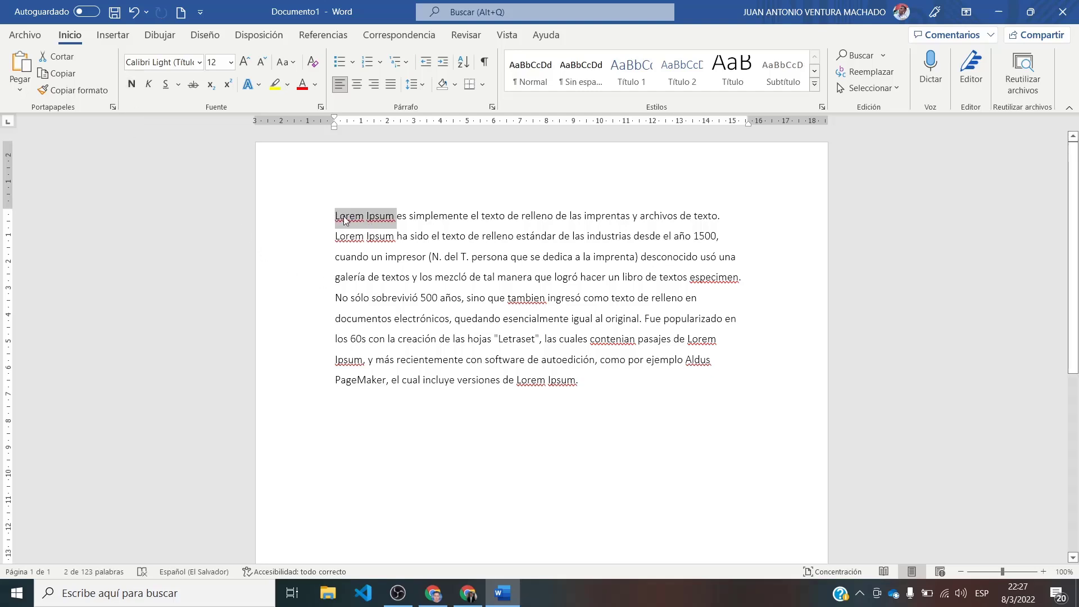
click(414, 279)
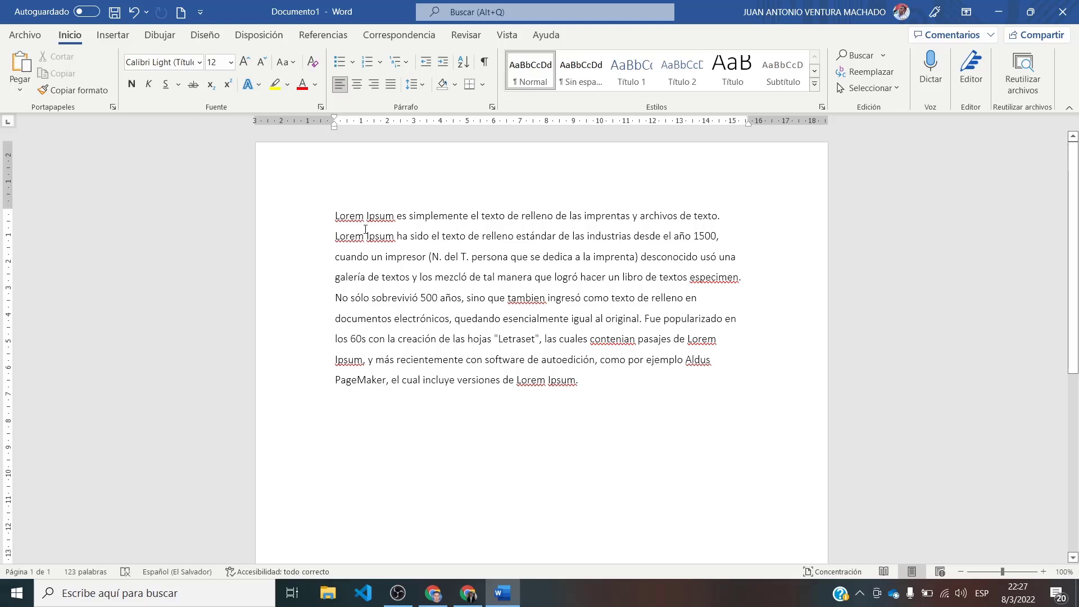
drag(395, 215, 335, 215)
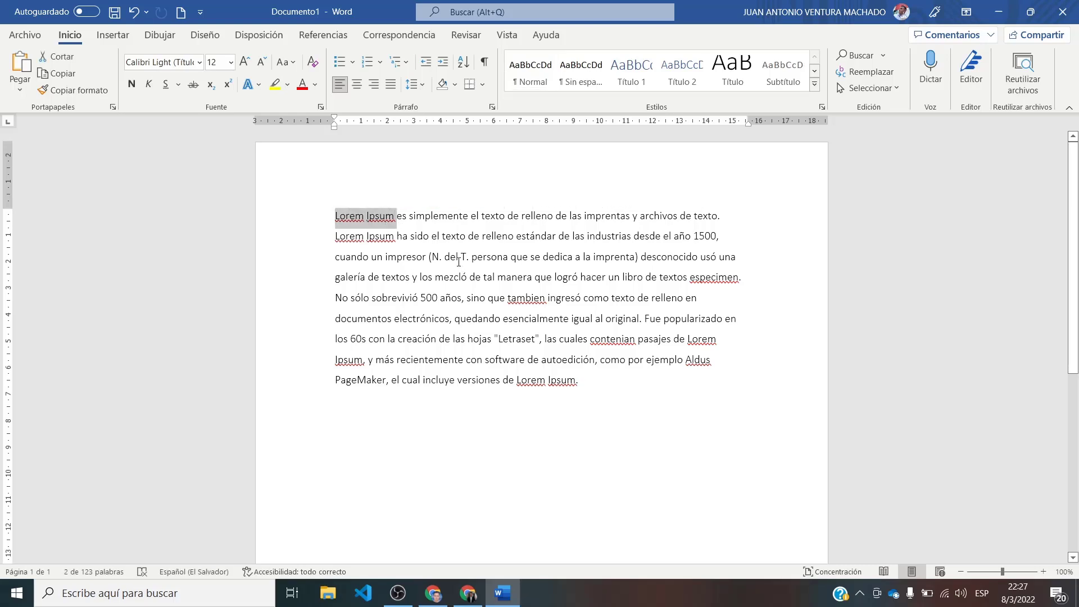
drag(425, 216, 563, 387)
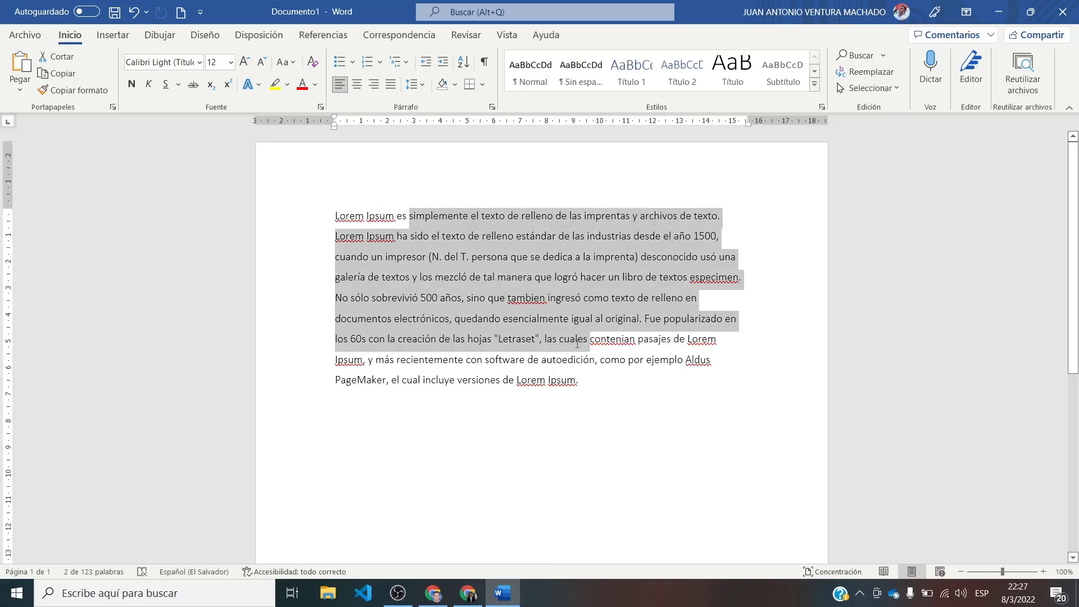
right_click(562, 382)
click(502, 355)
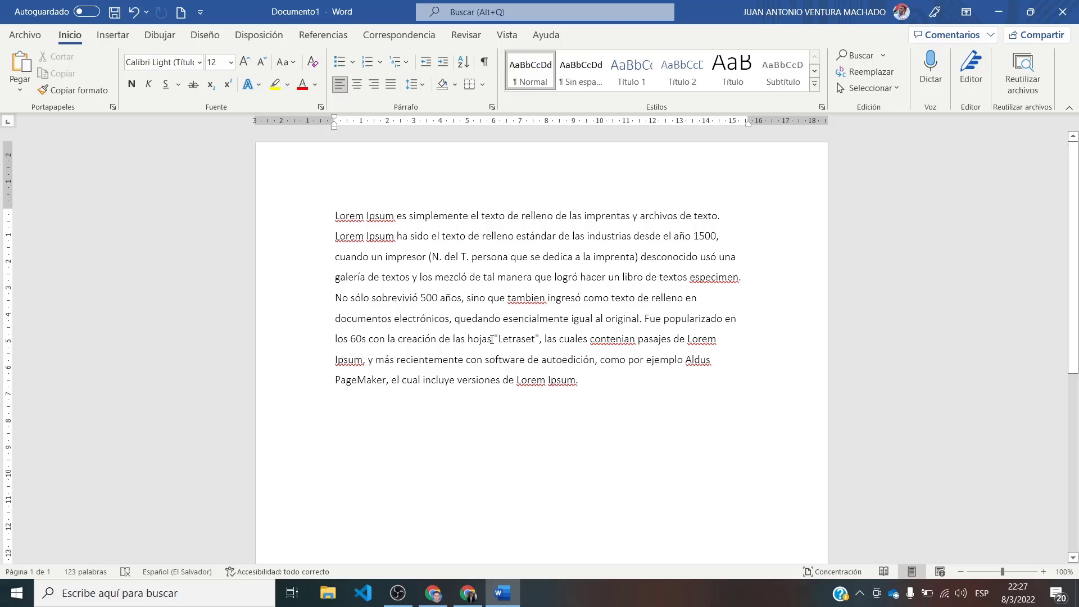
Step: Bold the phrase 'la creación de las hojas' and the word 'tambien'
drag(493, 339, 388, 339)
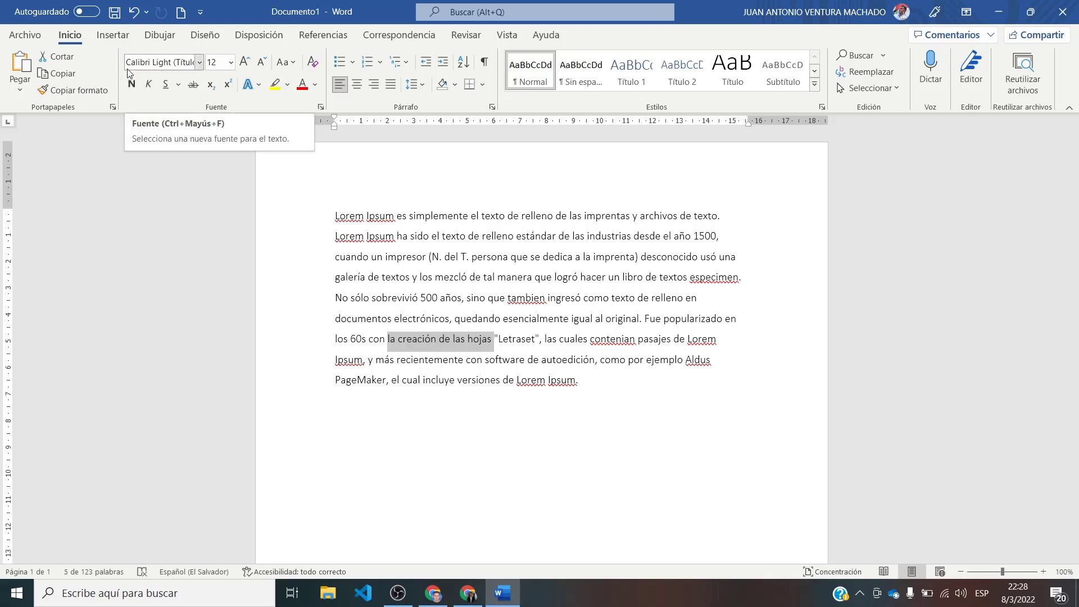
click(130, 86)
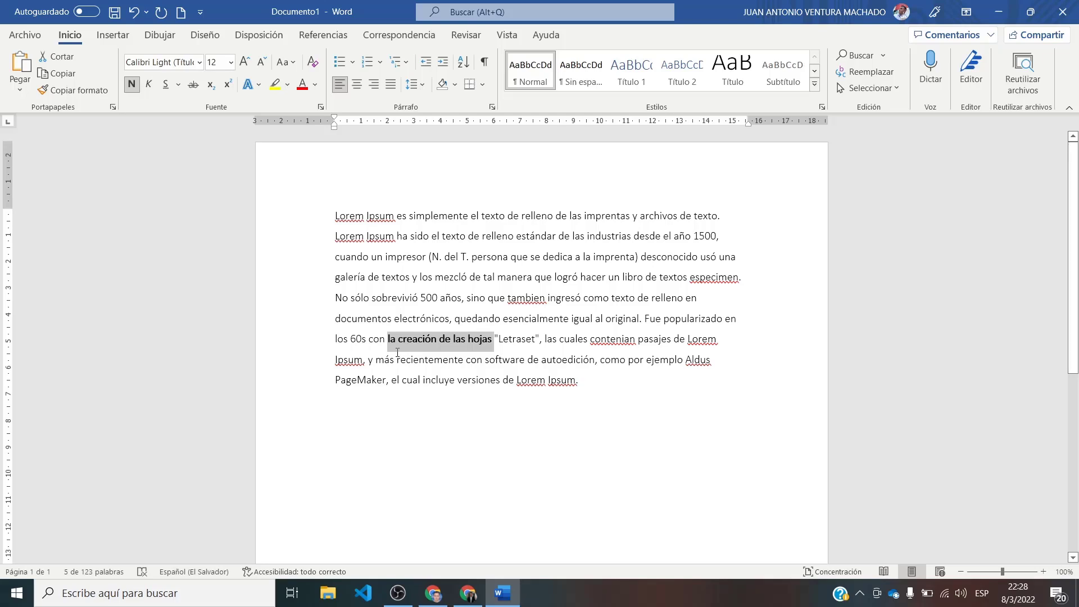
double_click(522, 293)
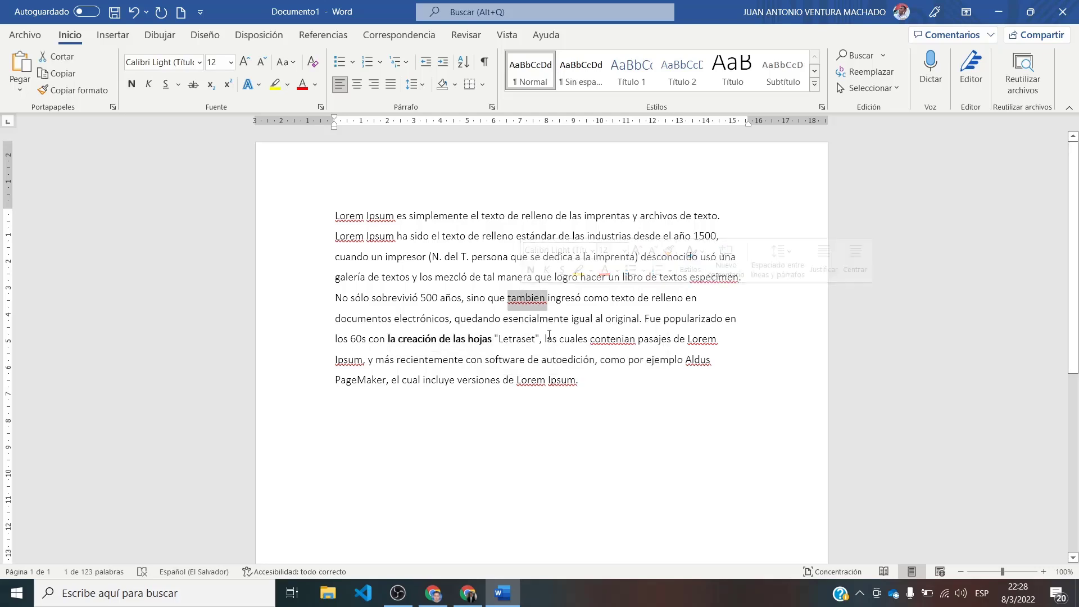
click(133, 85)
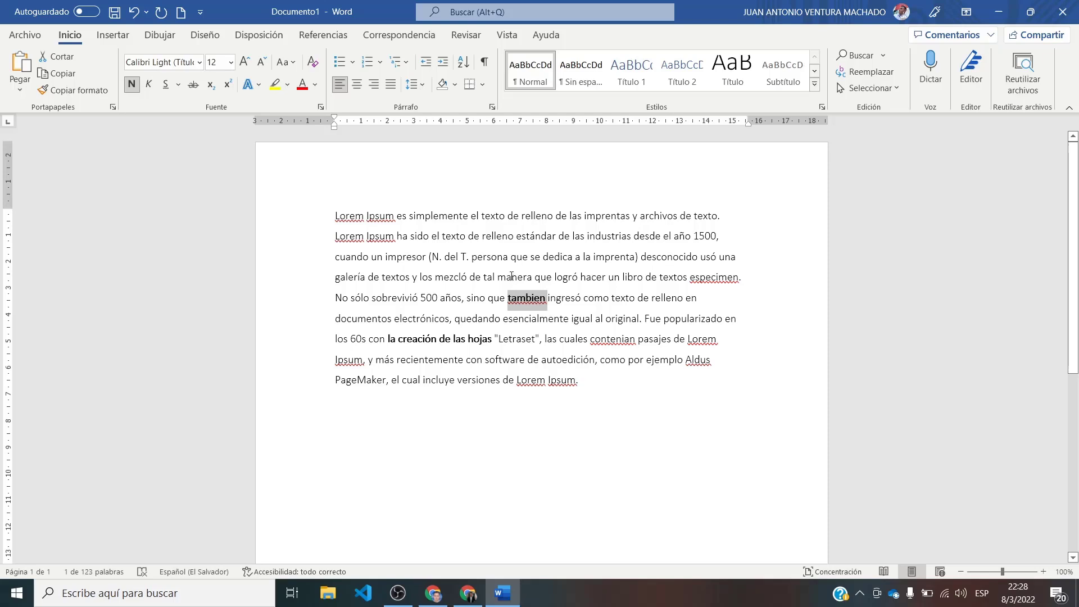
double_click(395, 298)
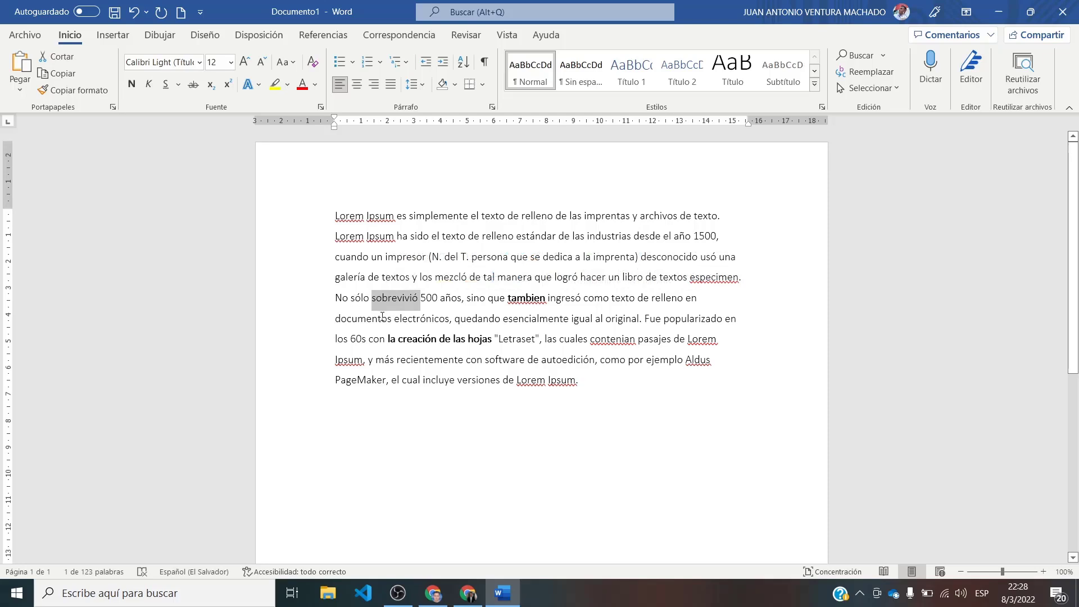
Step: Make the word 'sobrevivió' italic and underlined
click(148, 88)
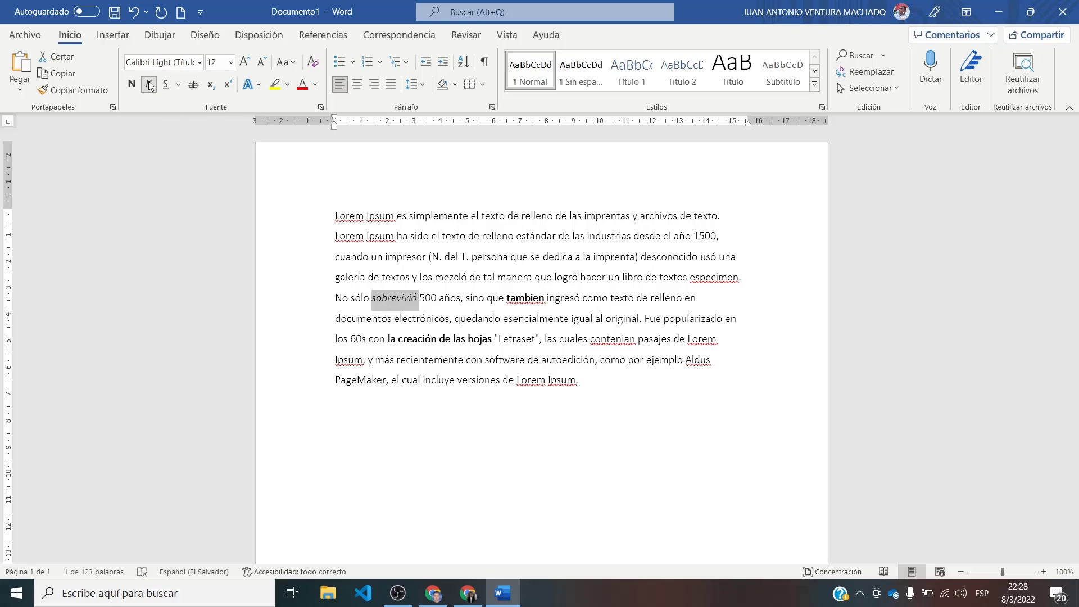
click(149, 85)
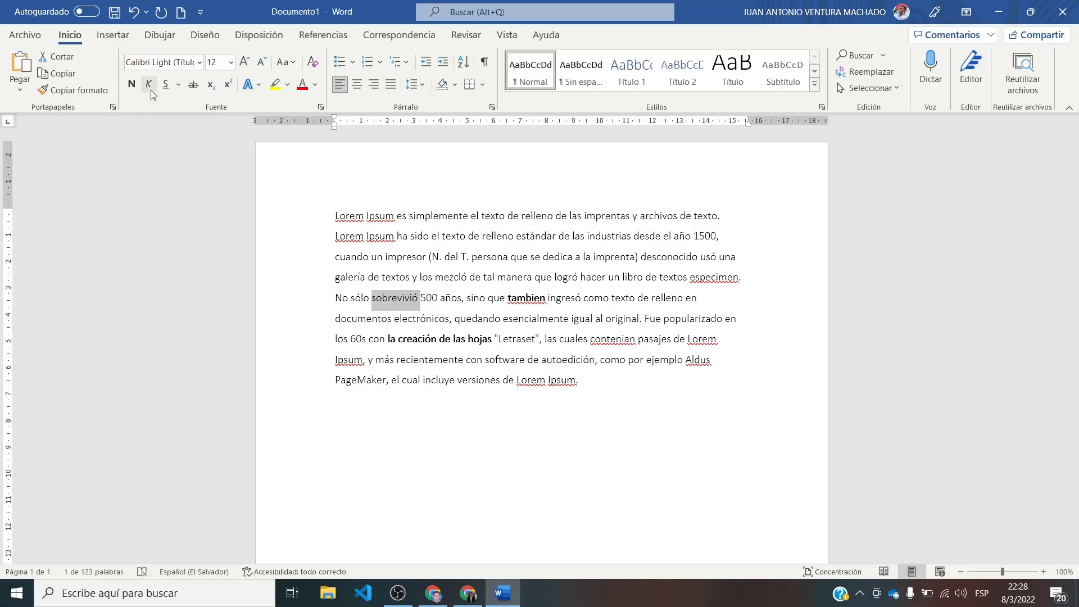
click(150, 89)
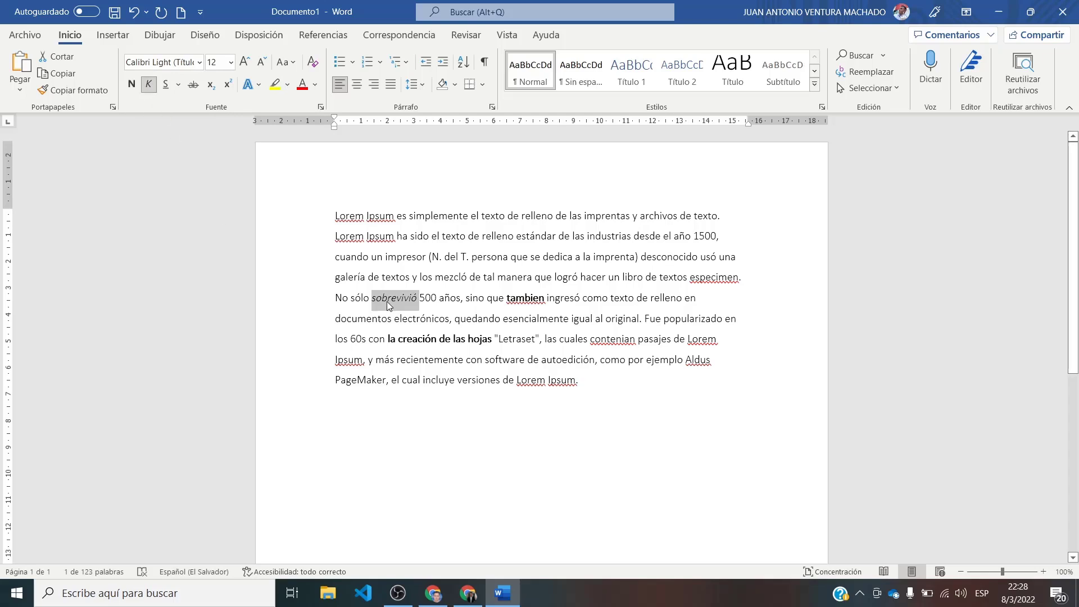
click(165, 86)
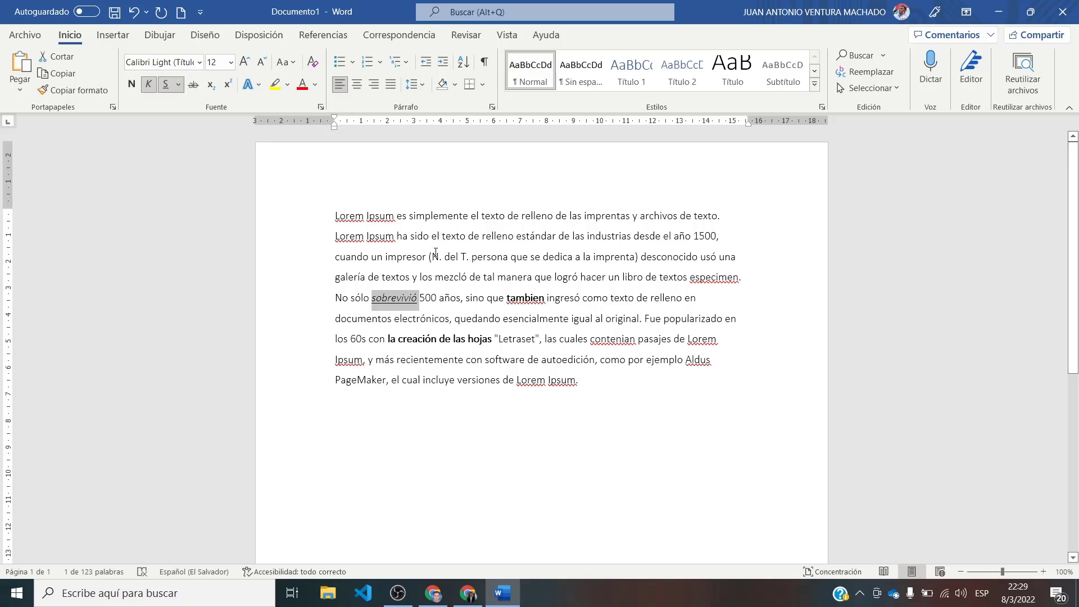
Step: Italicize the parenthetical note 'N. del T. persona que se dedica a la imprenta'
drag(432, 257, 617, 262)
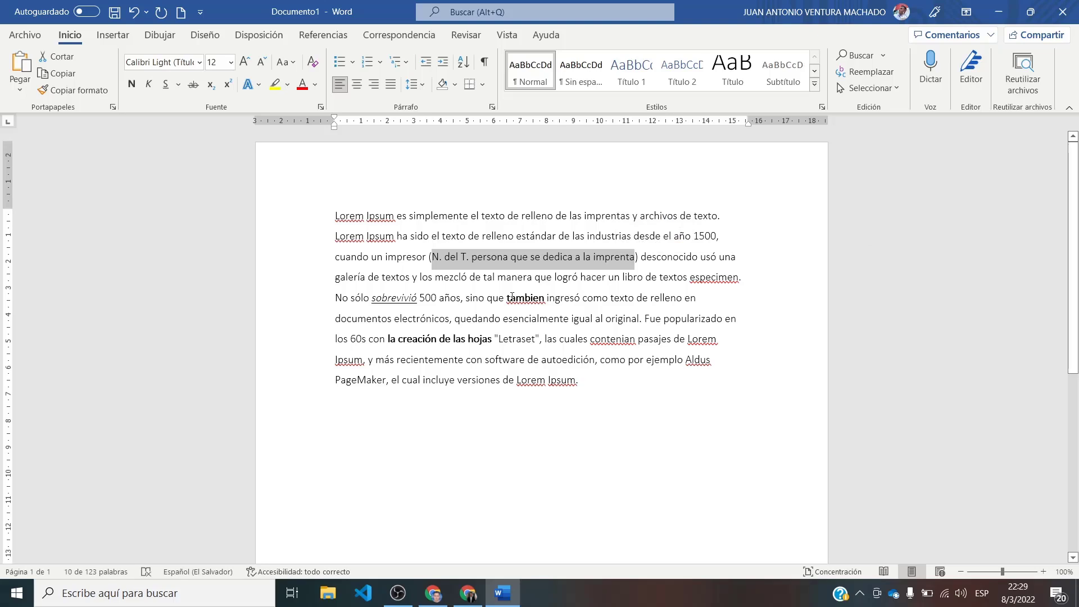
click(150, 85)
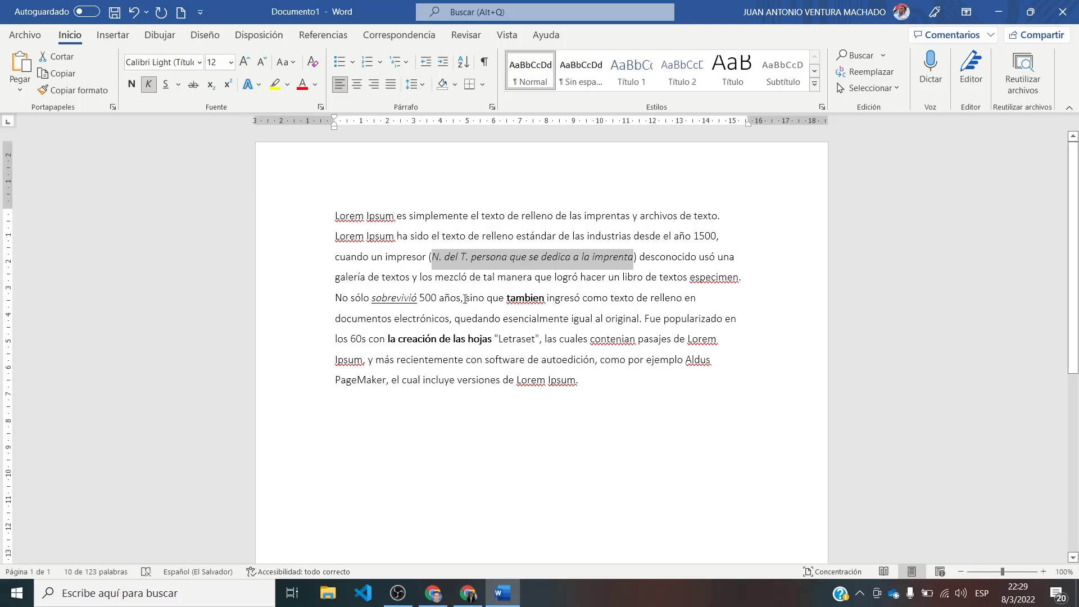
mouse_move(335, 216)
mouse_down()
mouse_move(541, 217)
mouse_move(721, 236)
mouse_up()
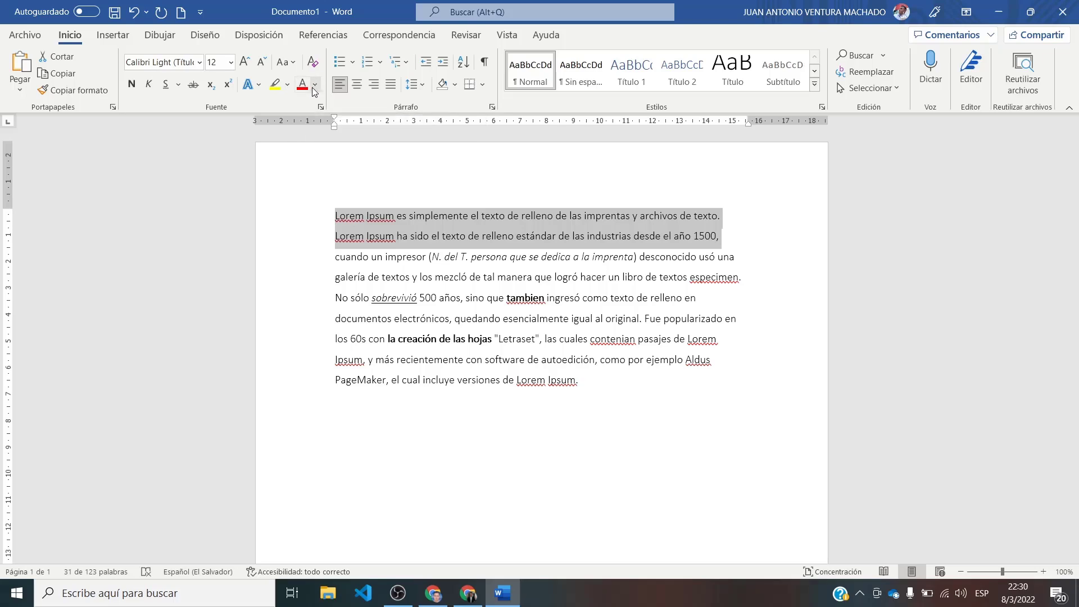
Step: Colour the first two lines blue, after trying blue-grey and dark orange
click(313, 86)
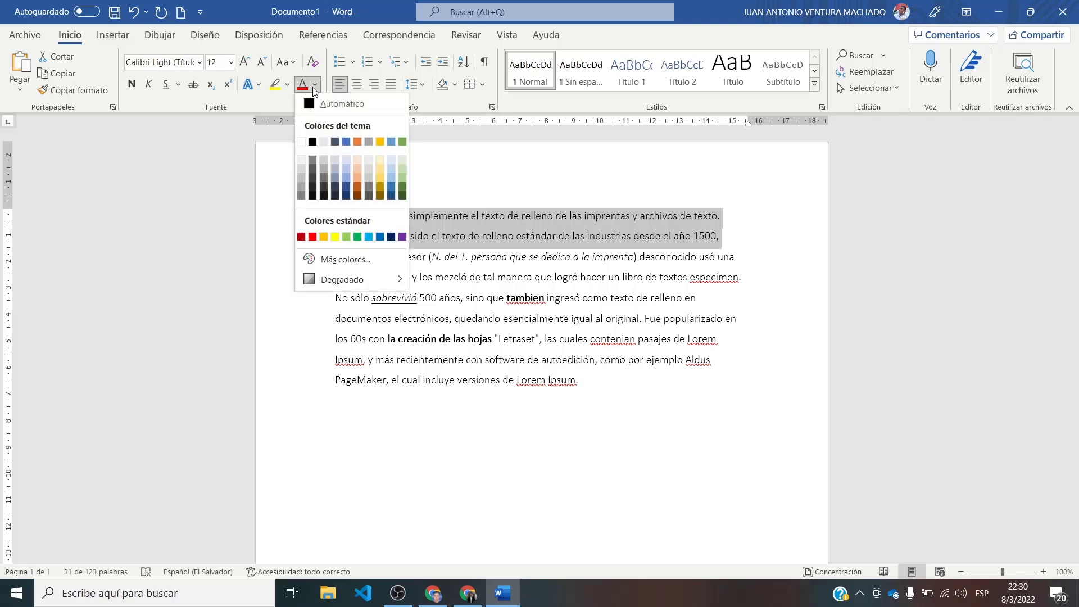
click(346, 180)
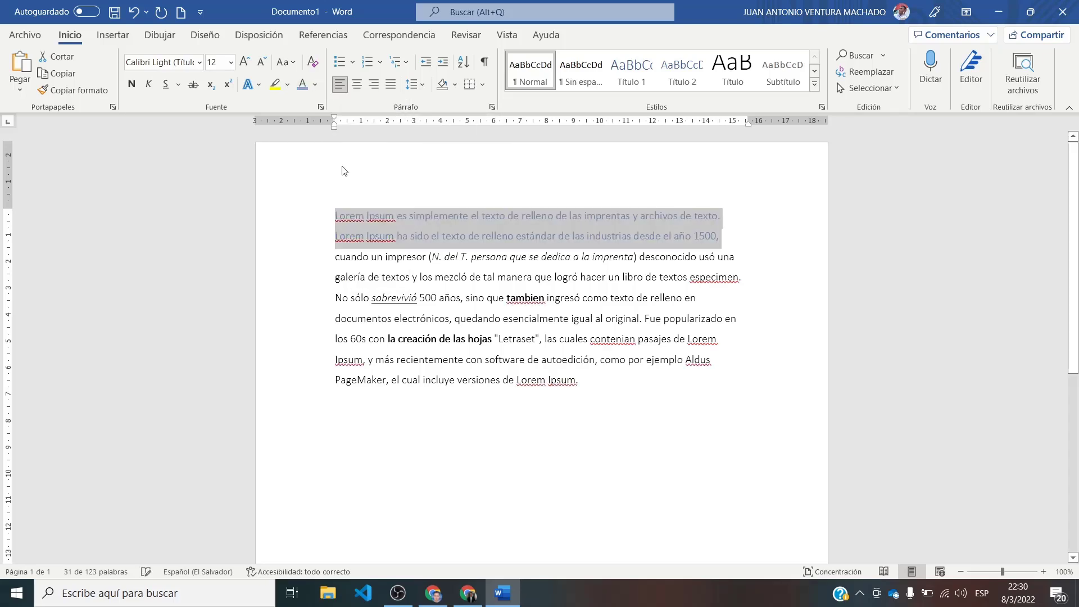
click(316, 84)
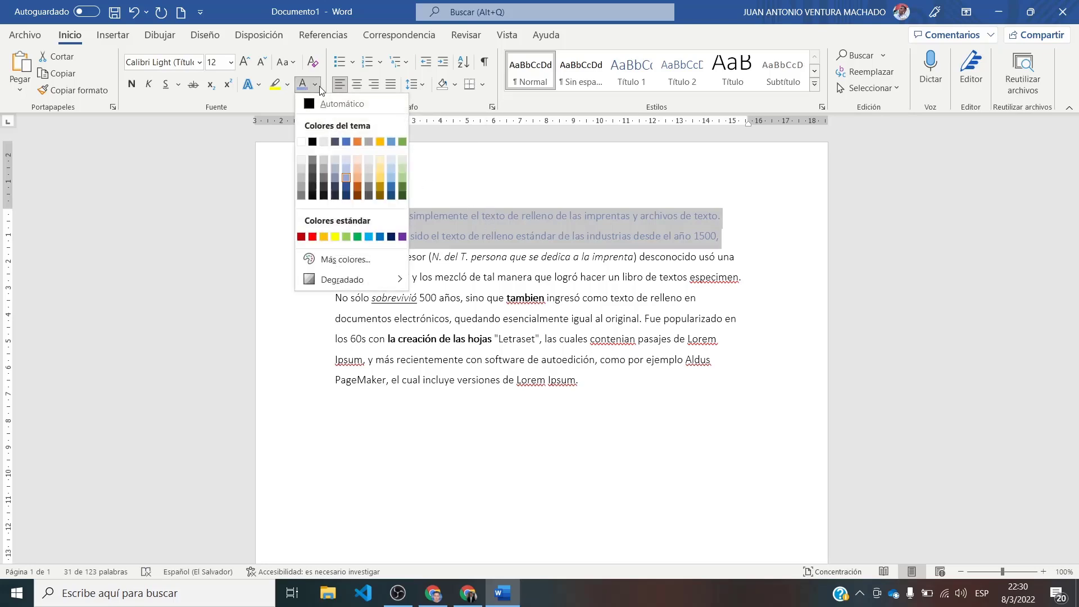
click(357, 187)
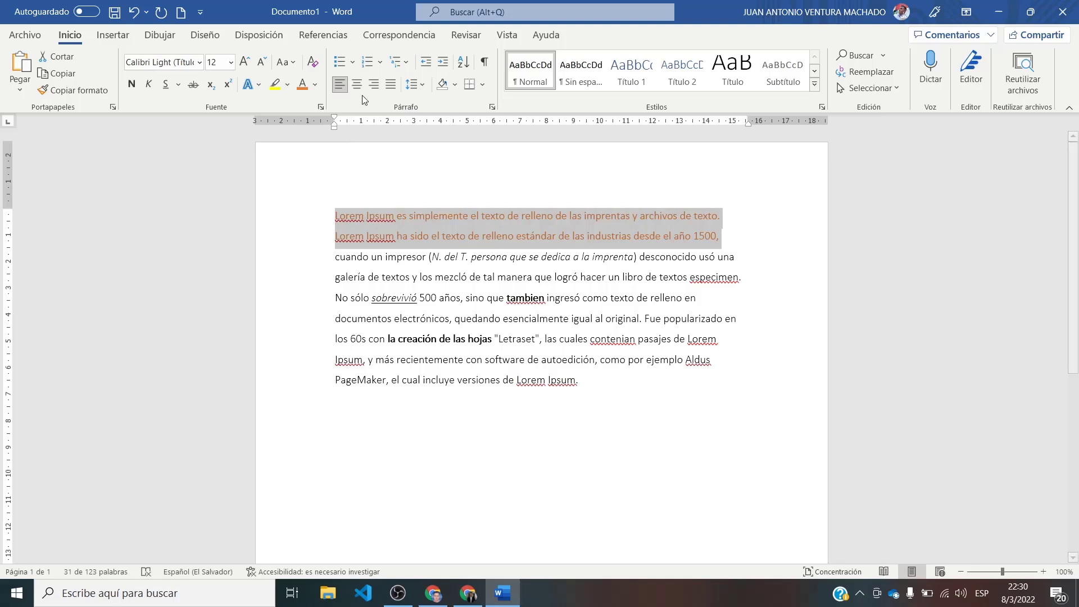
click(315, 84)
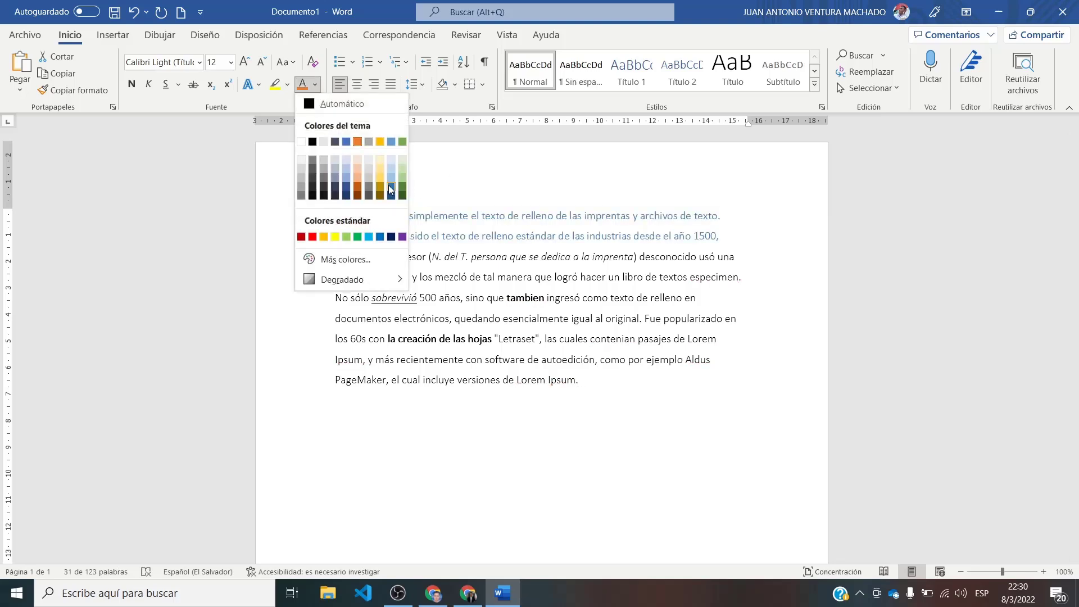
click(391, 189)
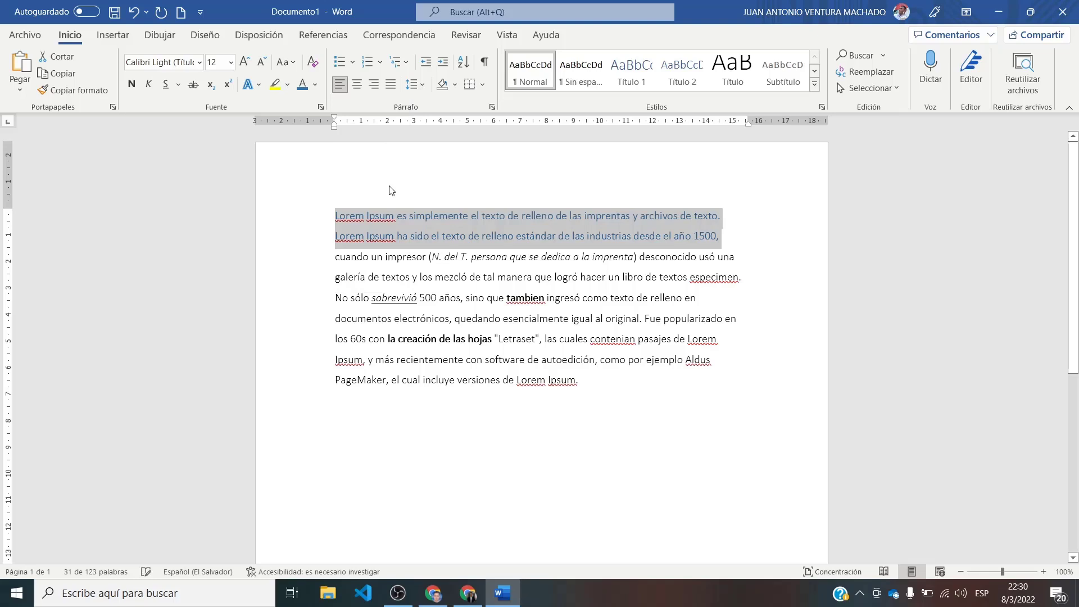
click(462, 311)
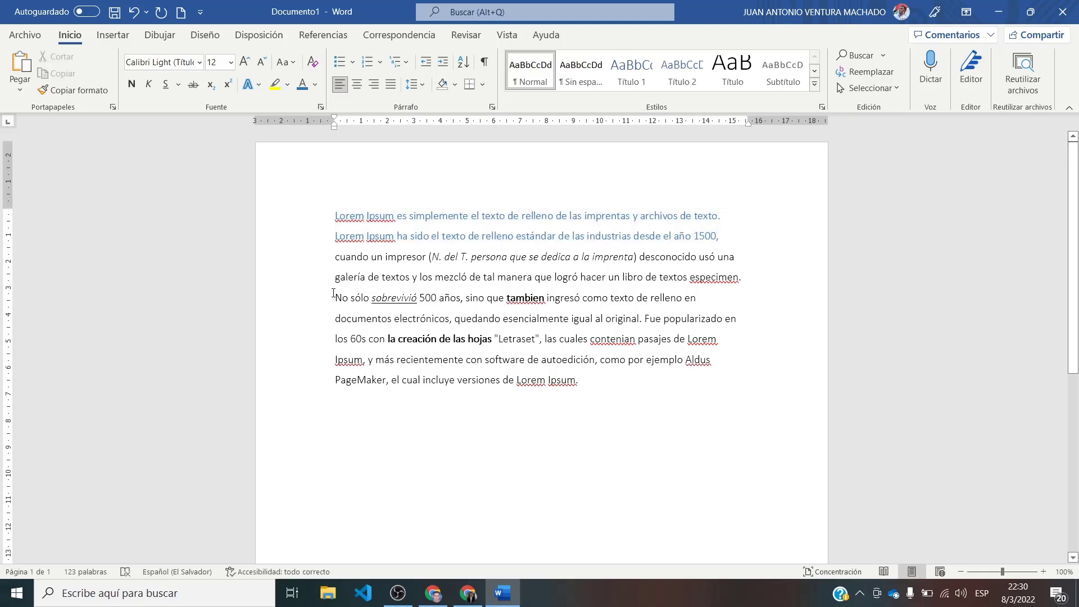
Step: Colour the next two lines orange and the final lines dark green
drag(334, 257, 720, 274)
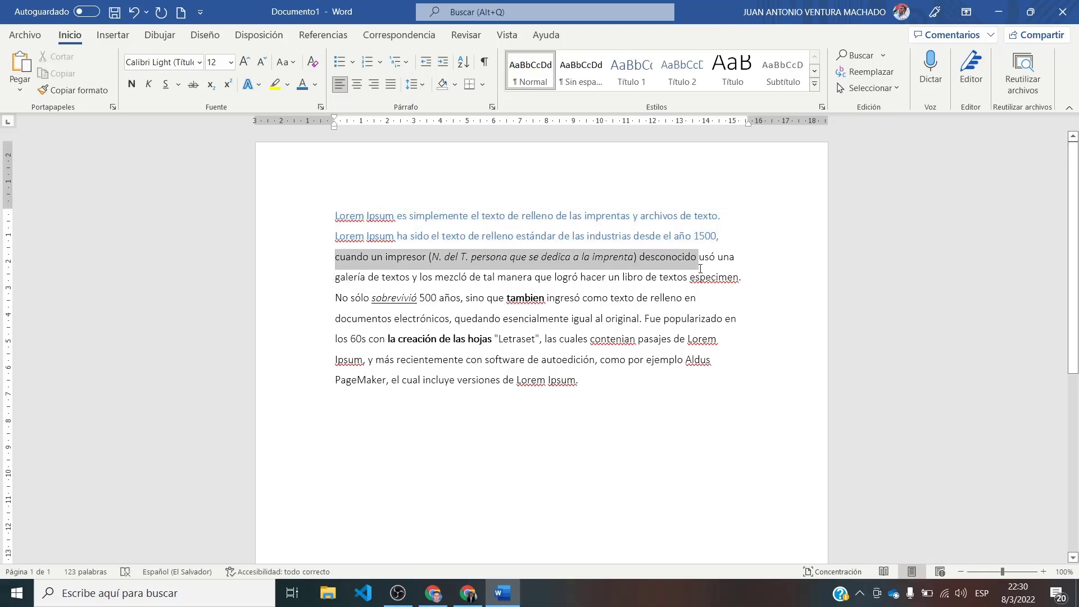
click(315, 87)
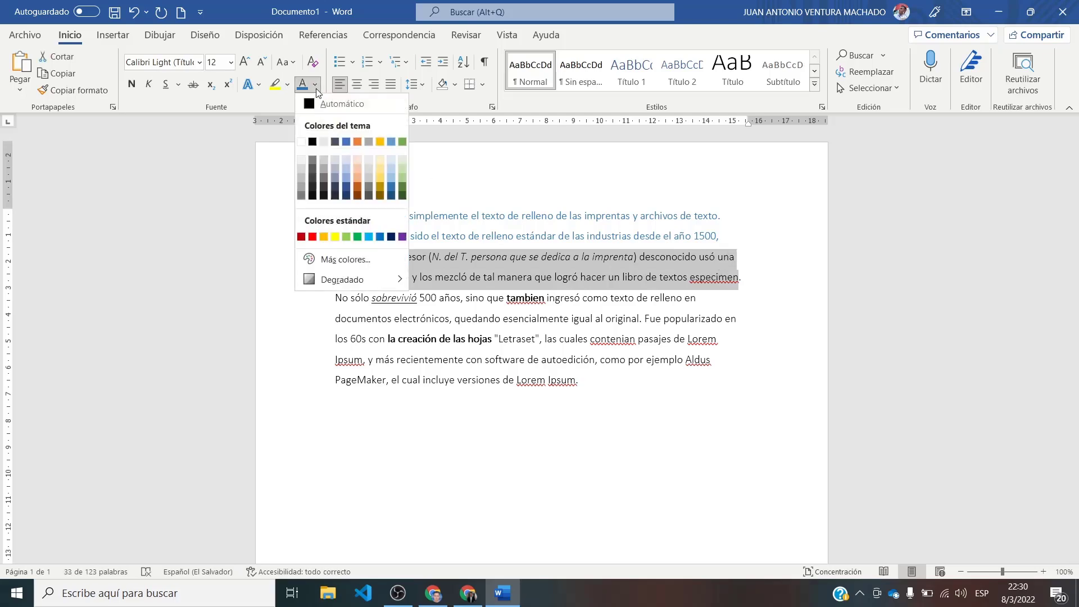
click(357, 141)
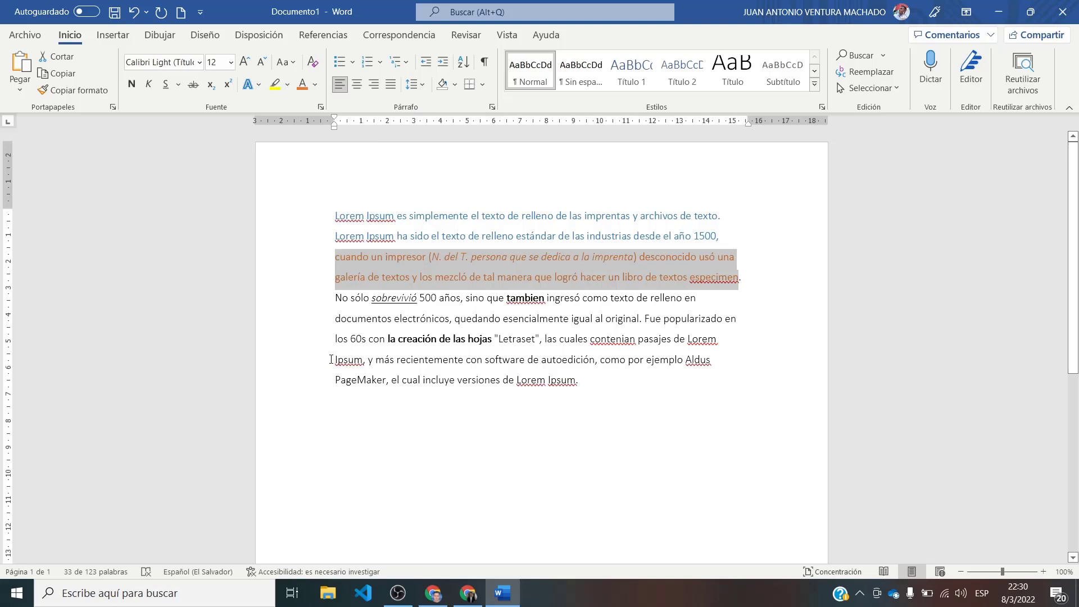
drag(590, 382, 335, 362)
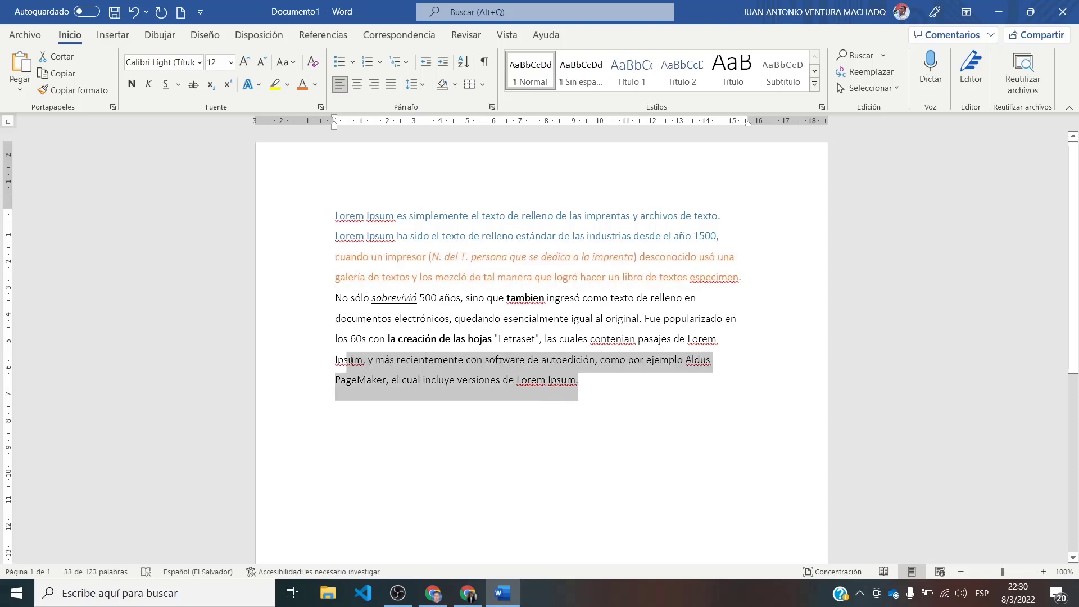
click(312, 86)
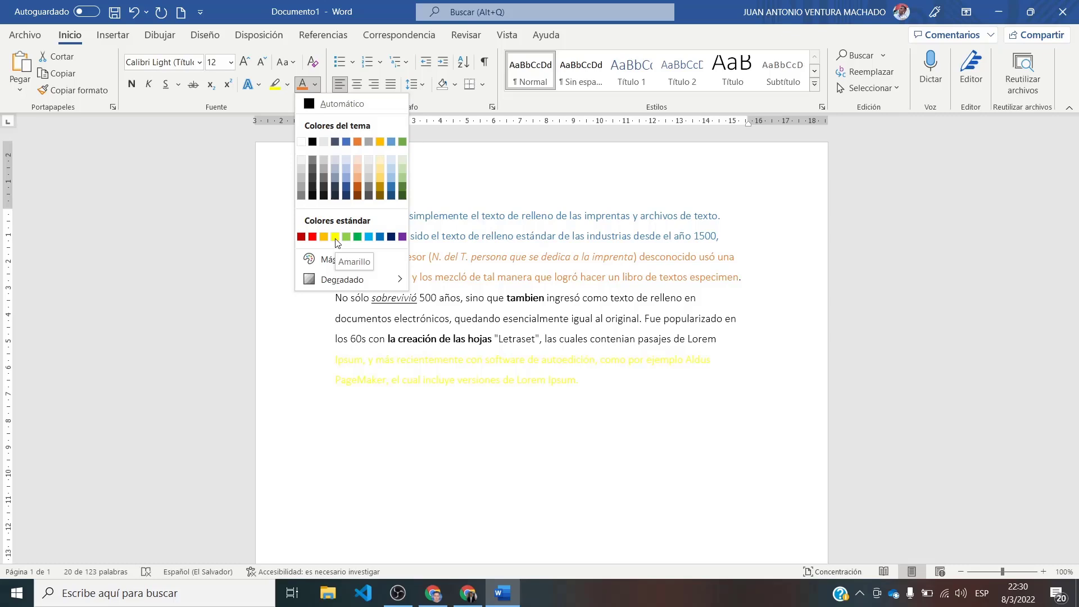
click(402, 185)
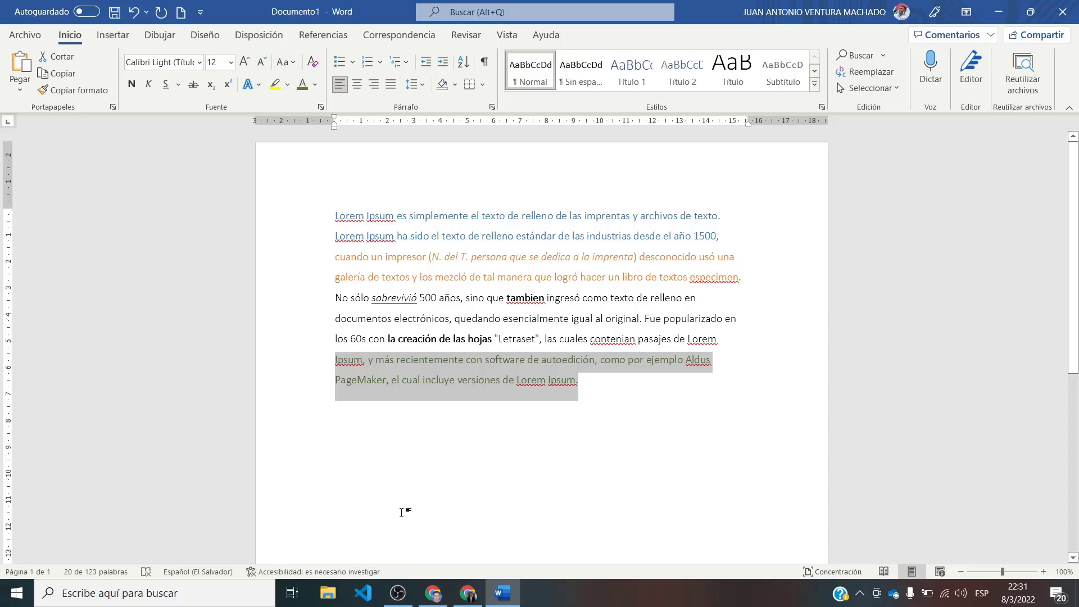
click(398, 593)
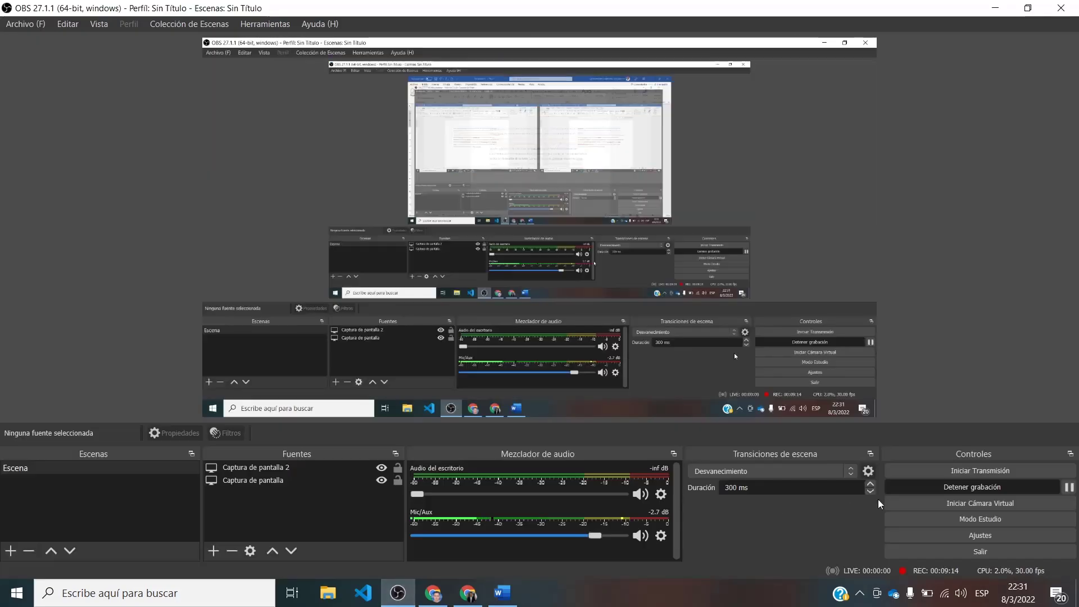
click(995, 8)
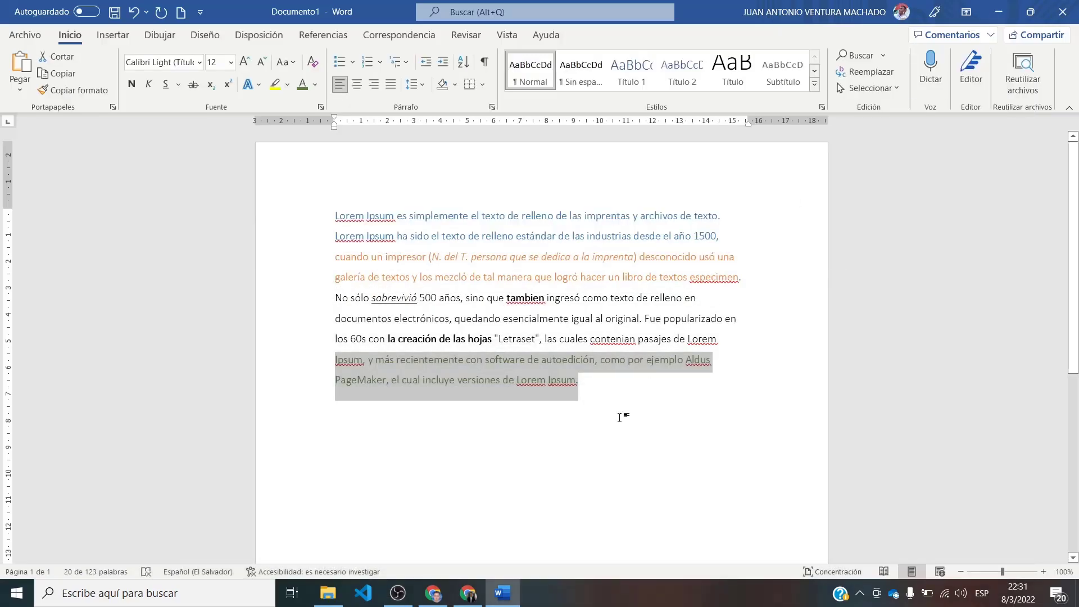
Step: Deselect the green text and bring up Save As, browsing its save locations and recent folders
click(640, 391)
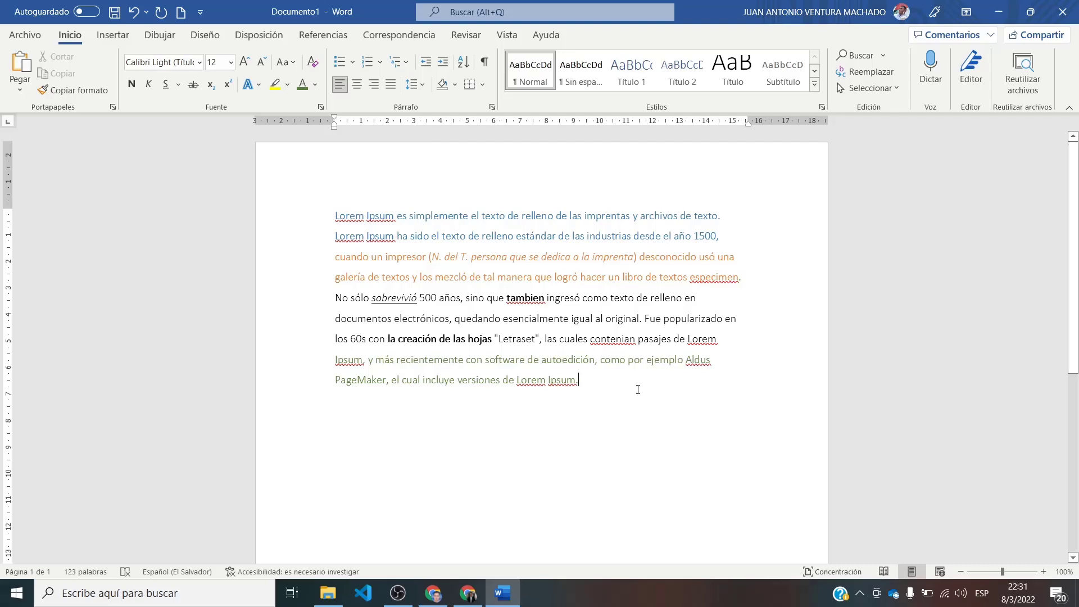
click(22, 37)
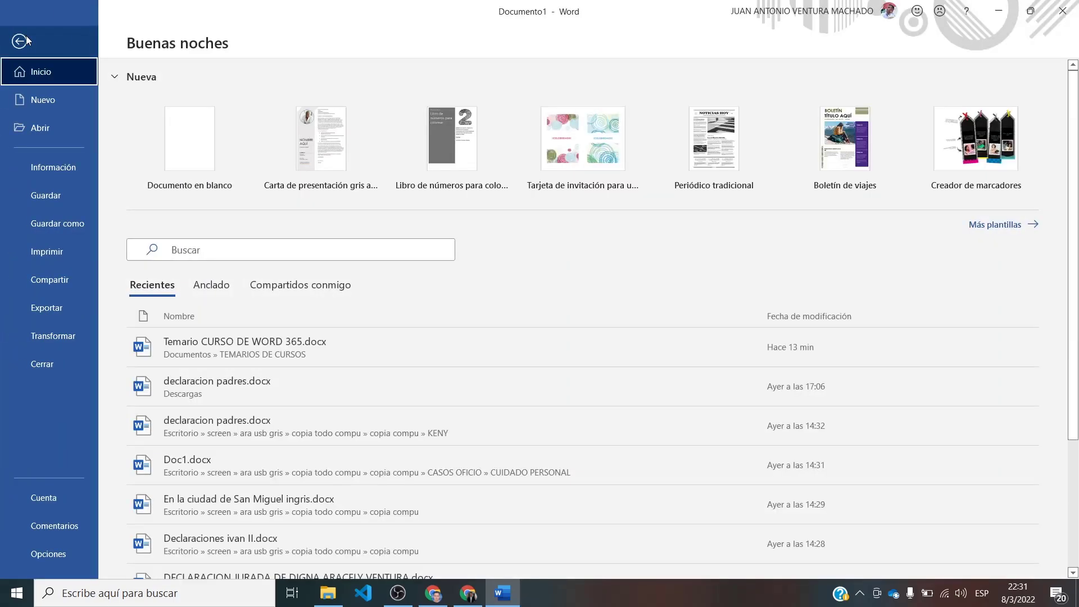
click(61, 230)
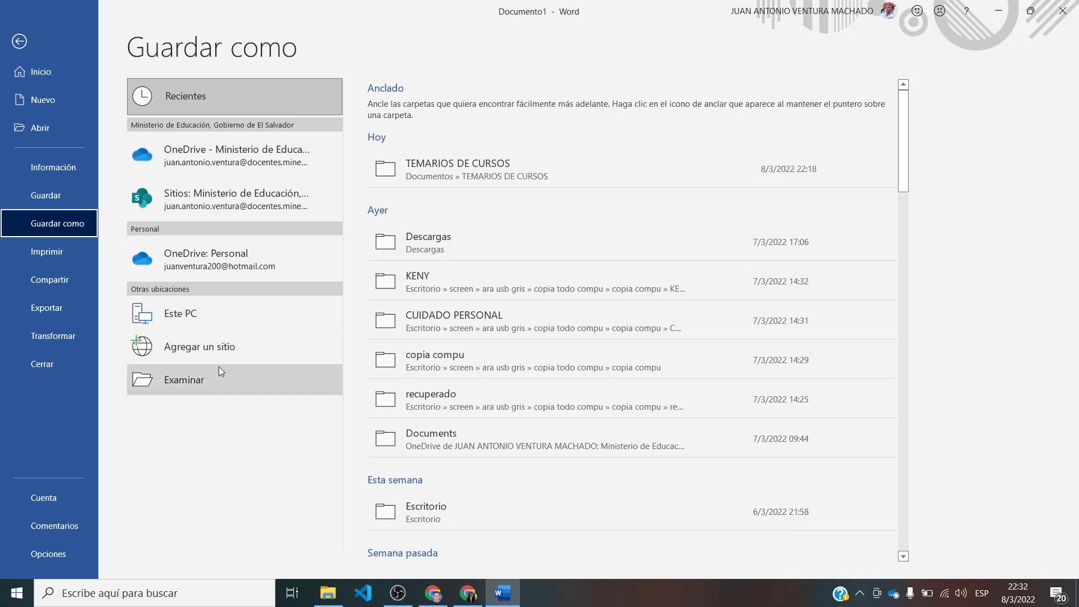
scroll(568, 554, down, 1)
scroll(598, 495, down, 3)
scroll(595, 459, down, 2)
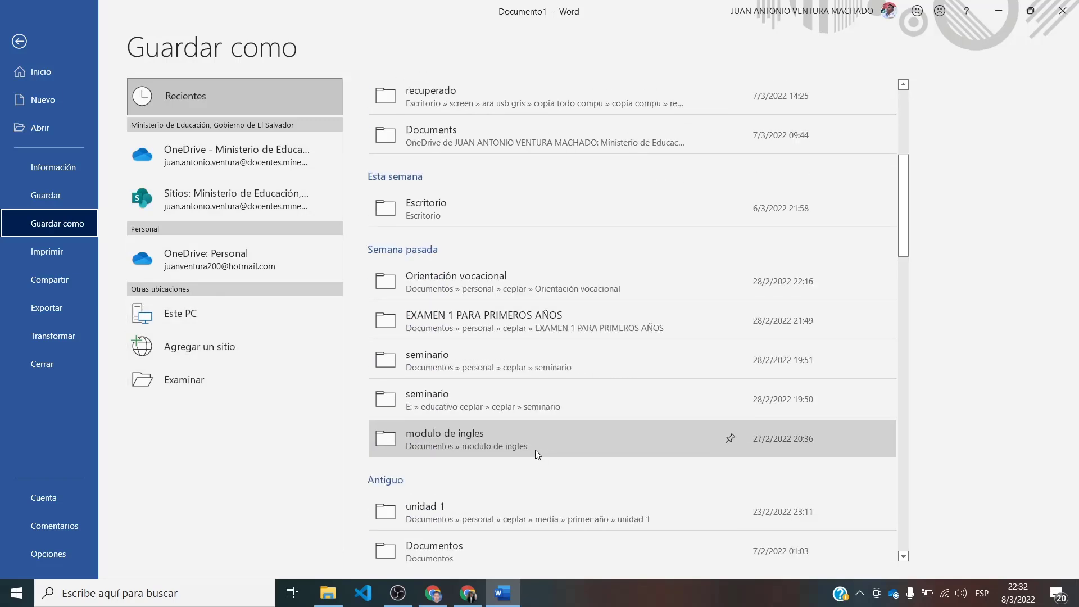
scroll(504, 375, up, 3)
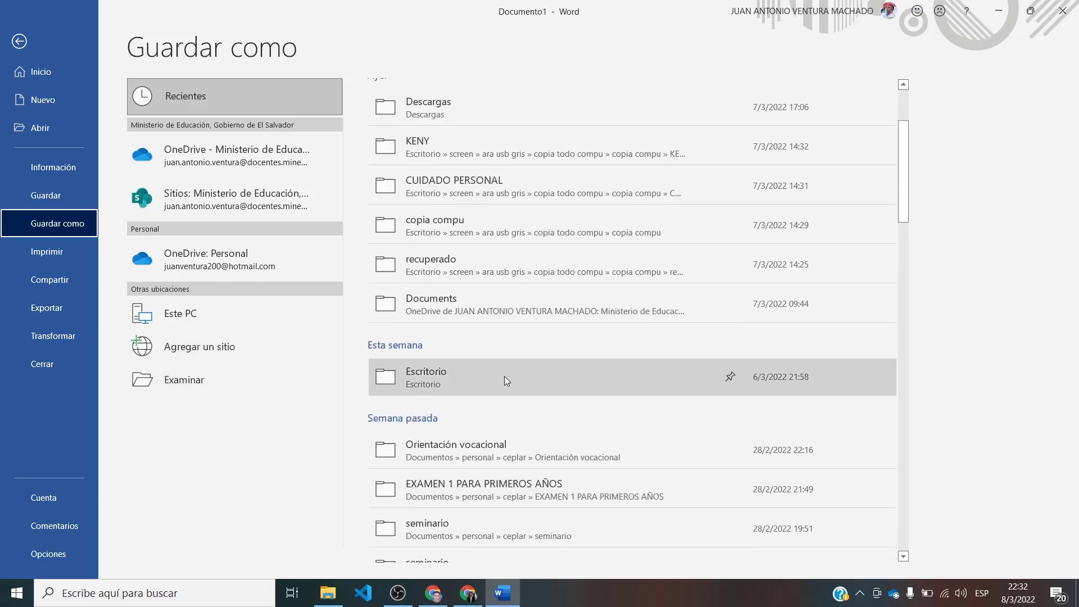
scroll(521, 343, up, 2)
scroll(574, 383, up, 1)
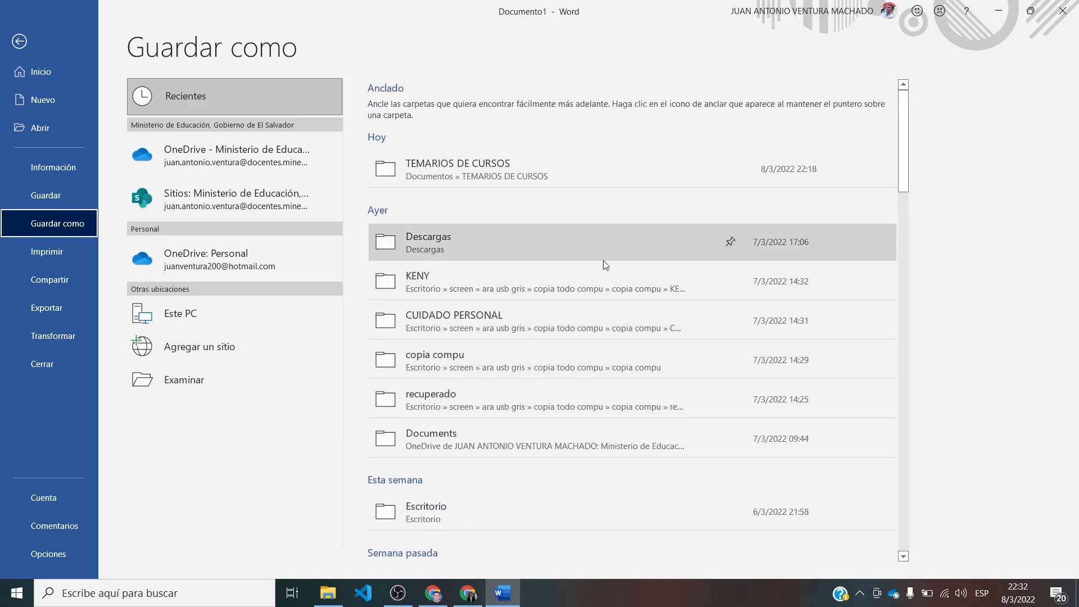
scroll(618, 348, down, 3)
scroll(612, 354, down, 2)
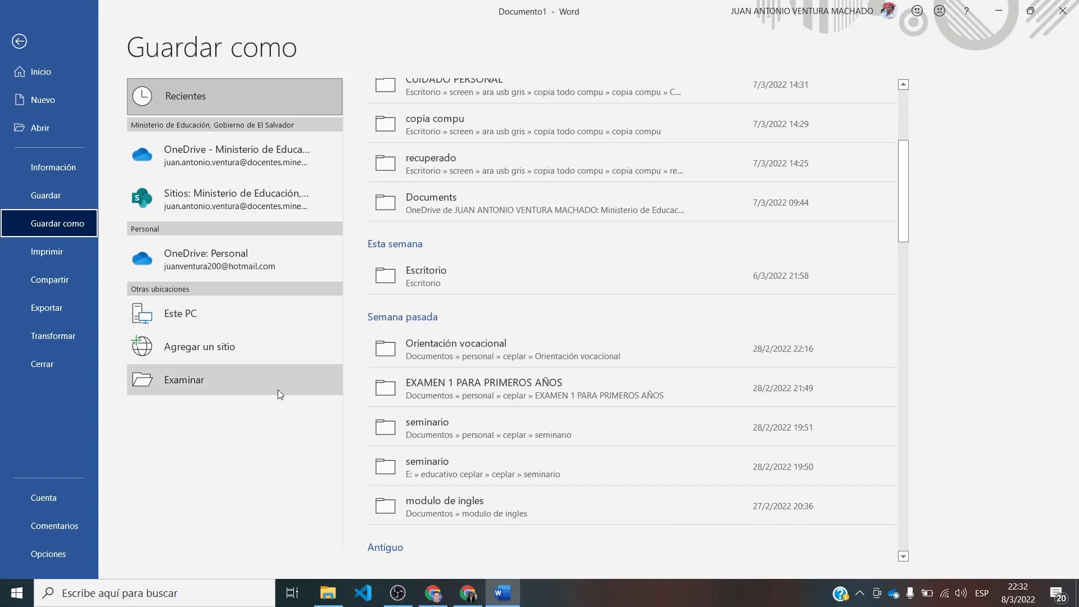
Step: Create a new 'mis documentos' folder on the Desktop in the save dialog and open it
click(201, 378)
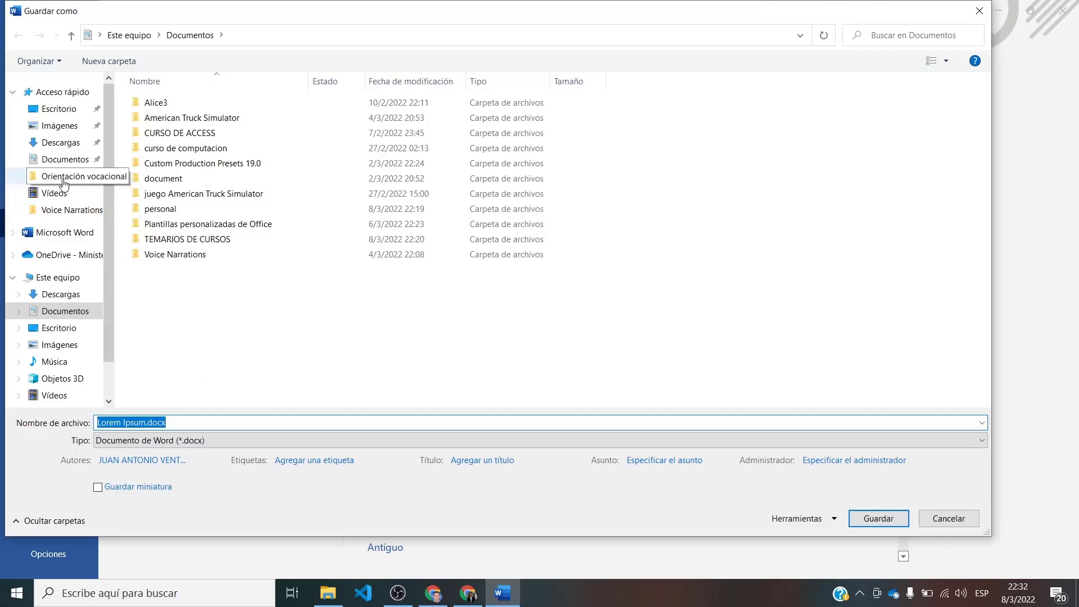
click(49, 111)
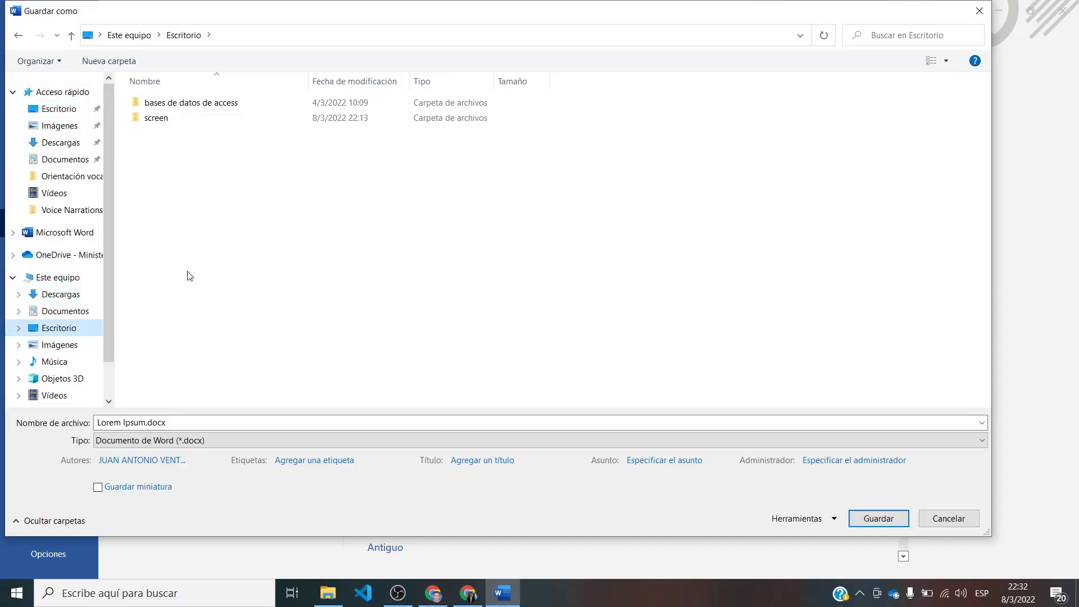
click(109, 62)
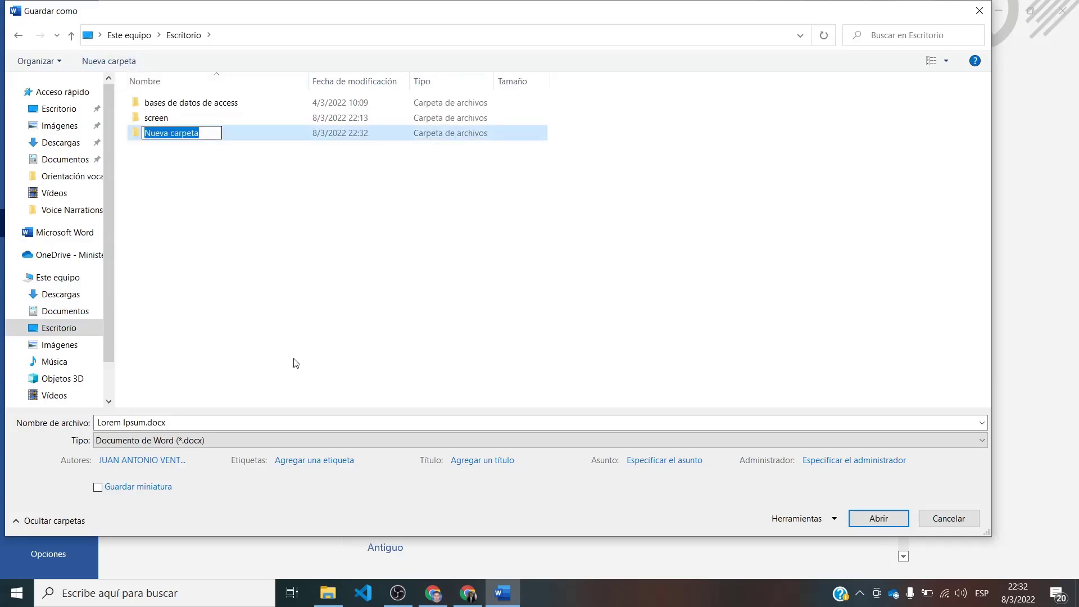
text(mis documentos)
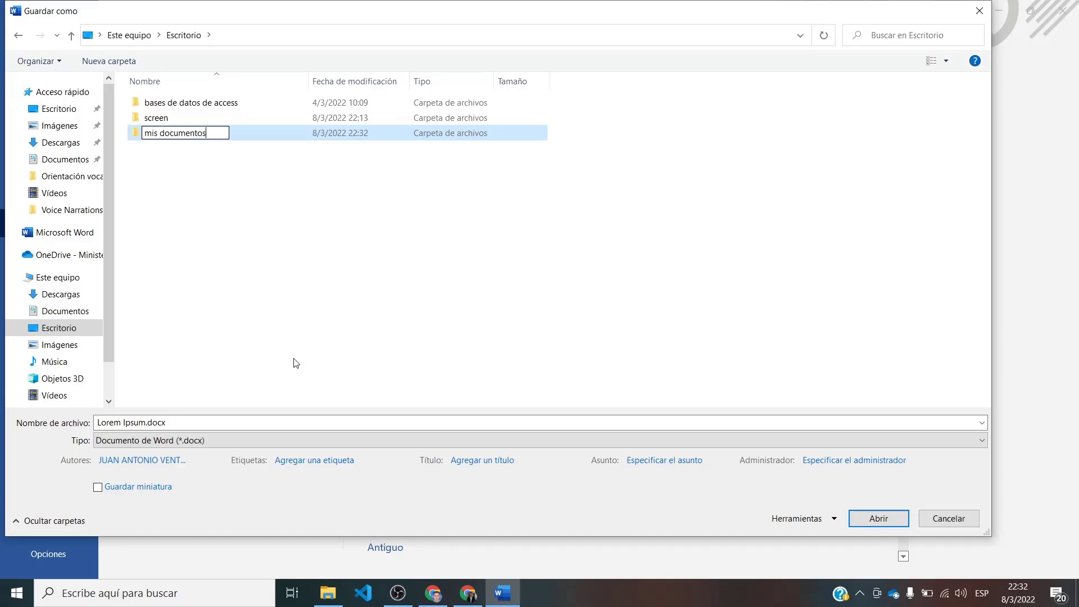
key(Return)
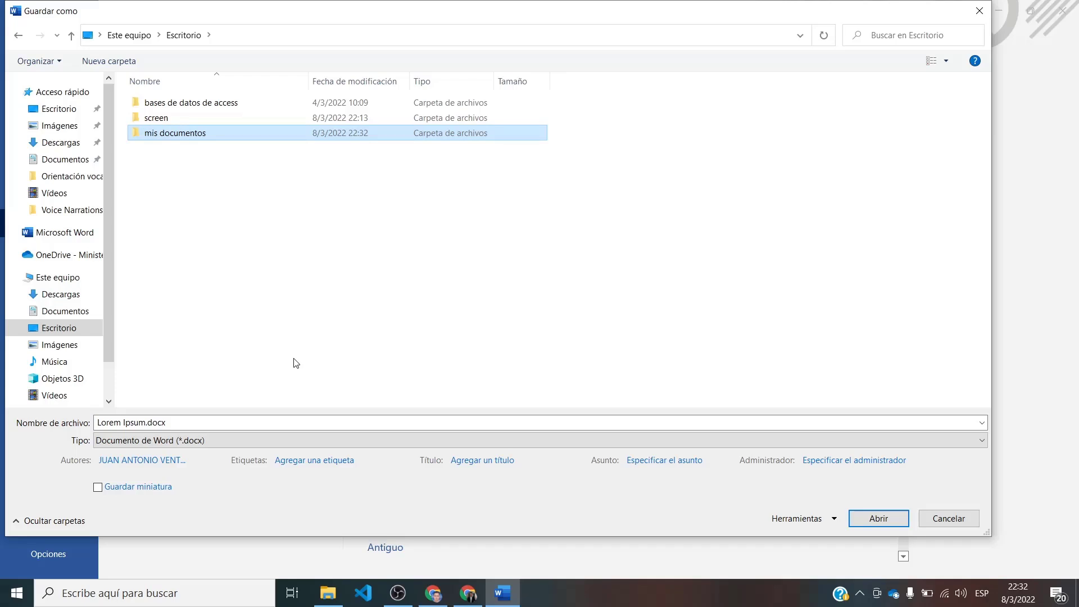
key(Return)
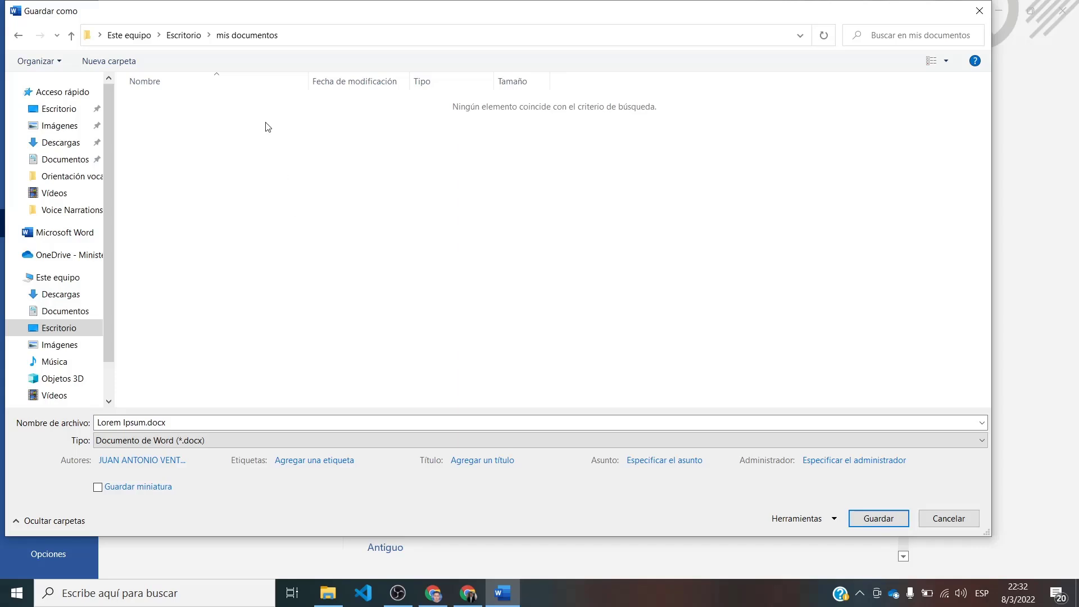
Step: Save the document as 'mi primer documento' inside the mis documentos folder
click(201, 427)
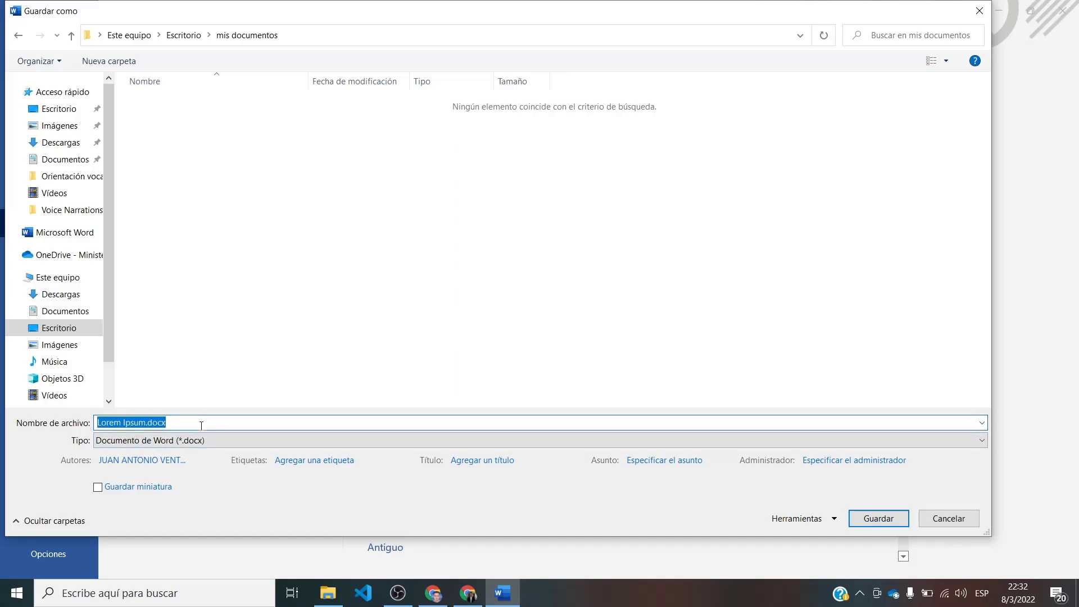
text(mi pr)
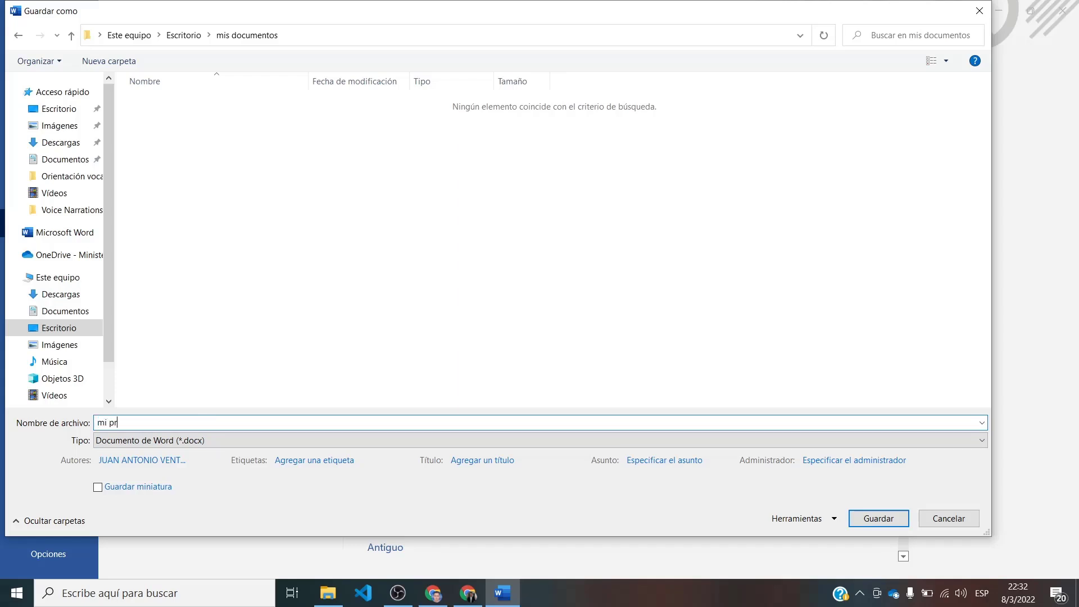
text(imer documento)
click(174, 39)
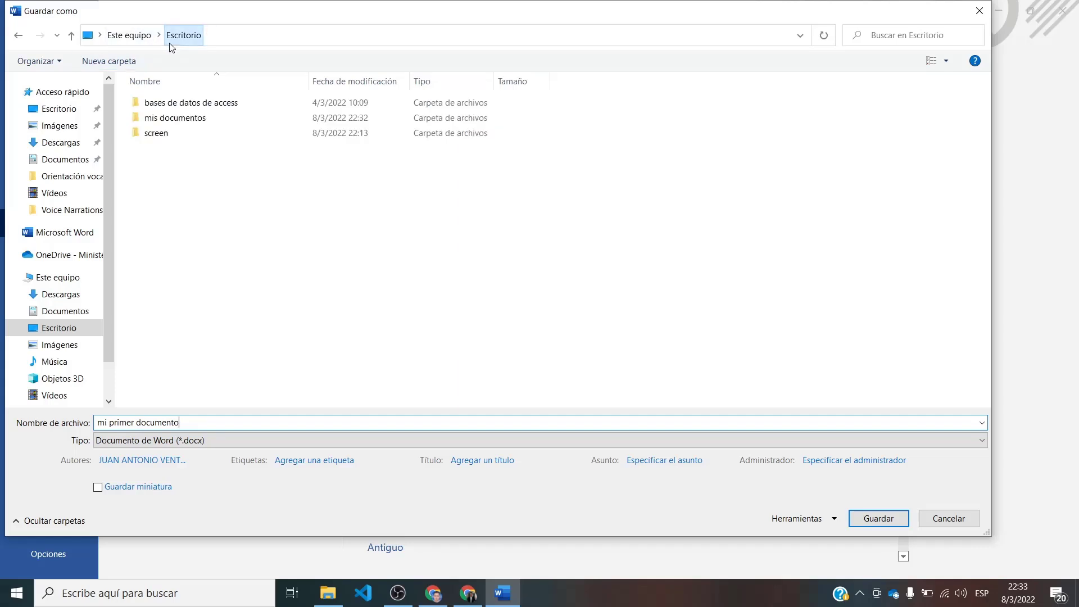
double_click(174, 120)
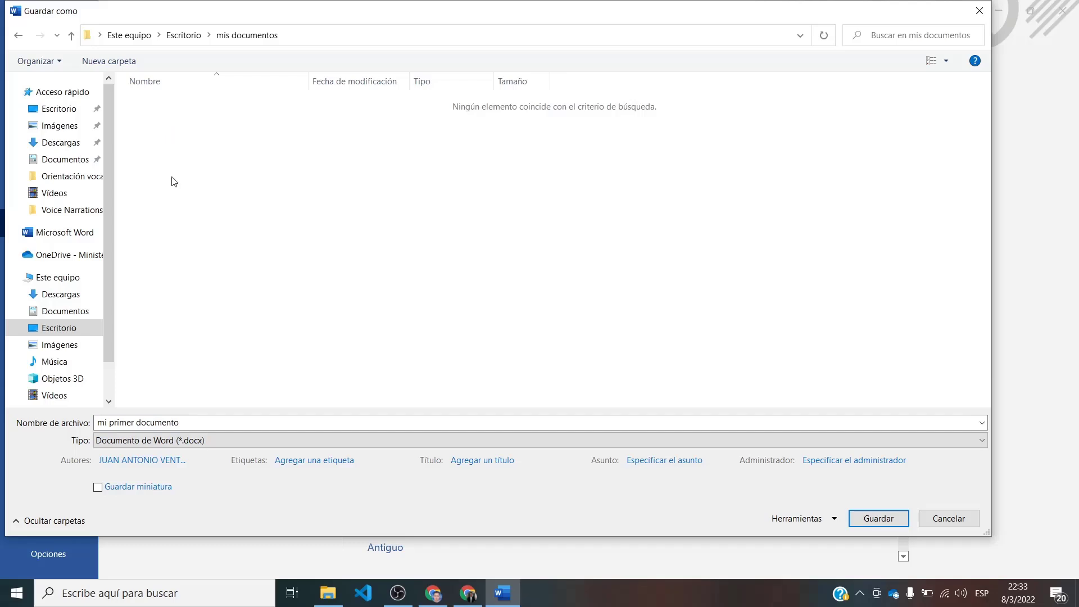
click(111, 423)
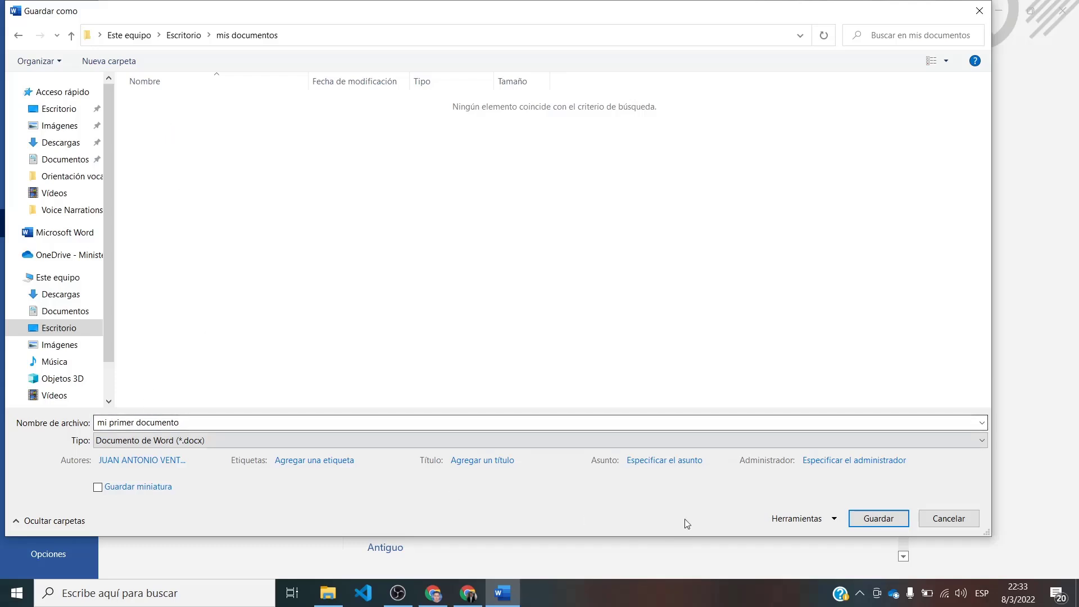
click(854, 517)
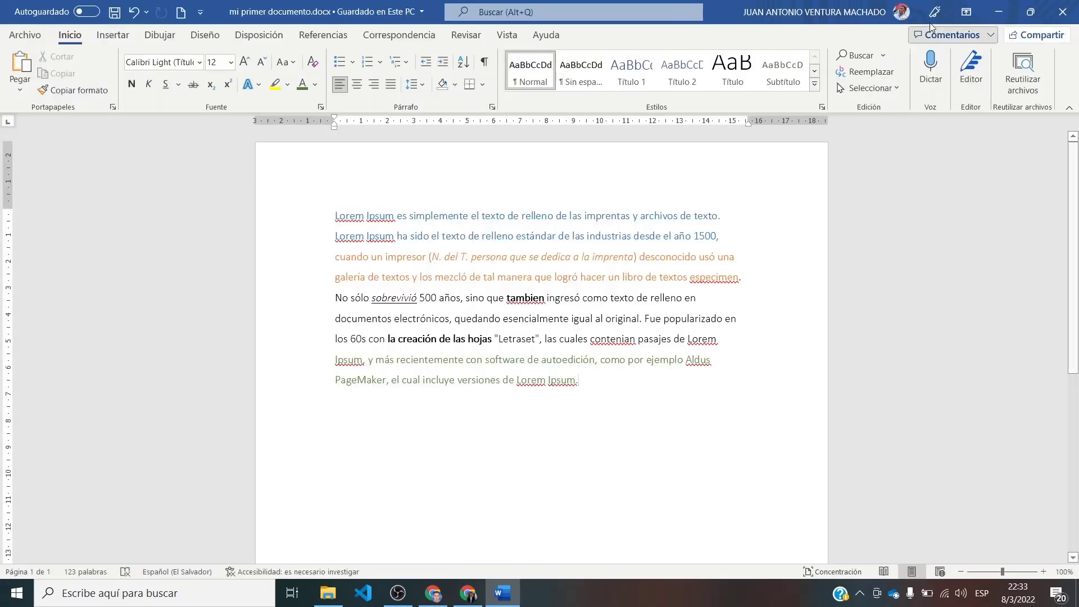
click(1000, 11)
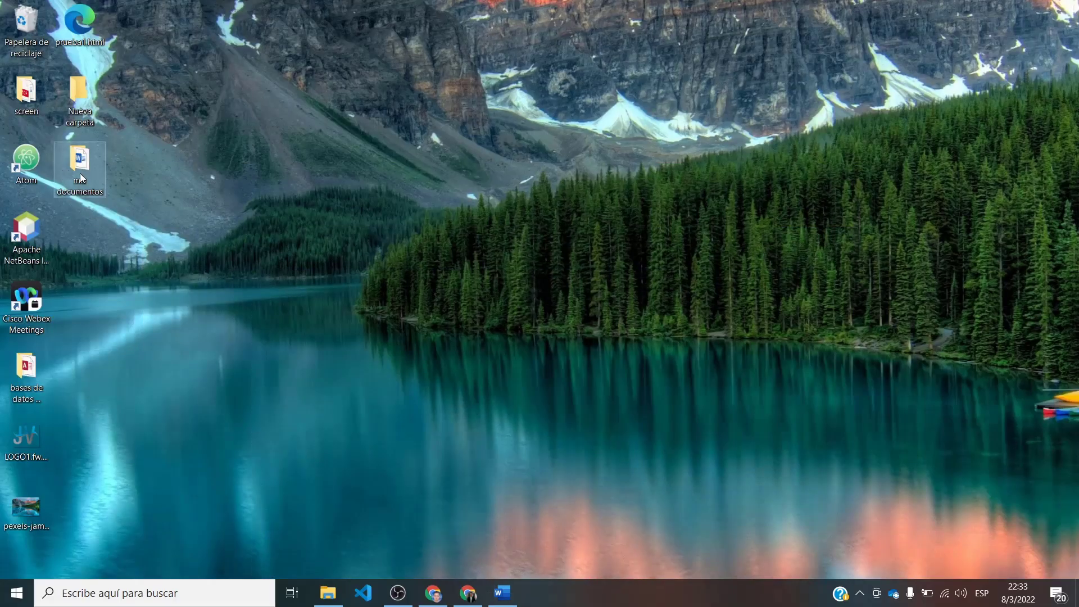
Step: Open the mis documentos folder on the desktop, confirm mi primer documento.docx is there, and return to Word
drag(79, 162, 669, 248)
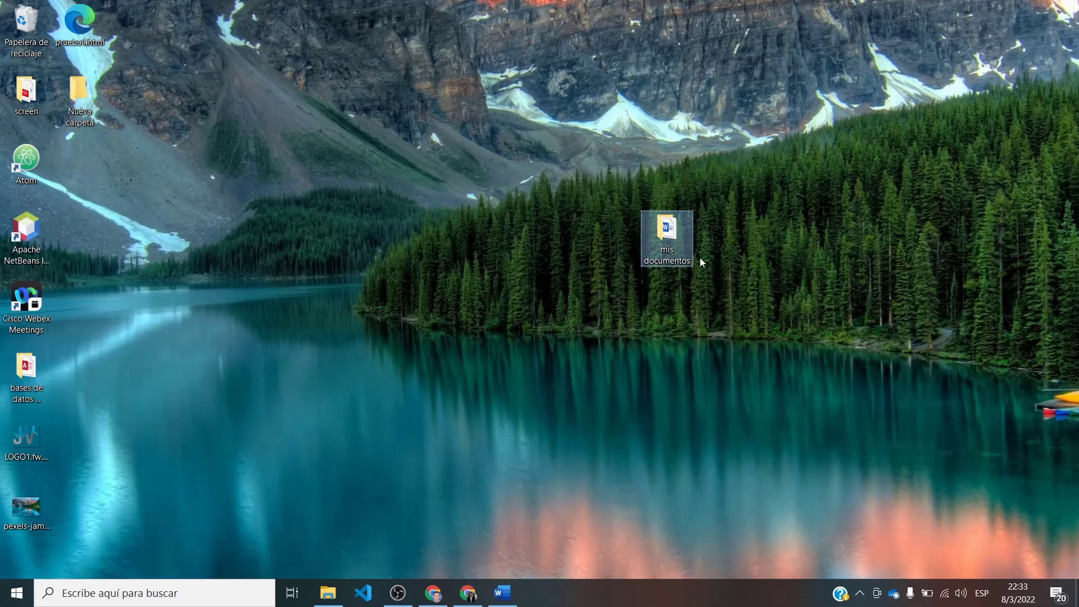
double_click(671, 235)
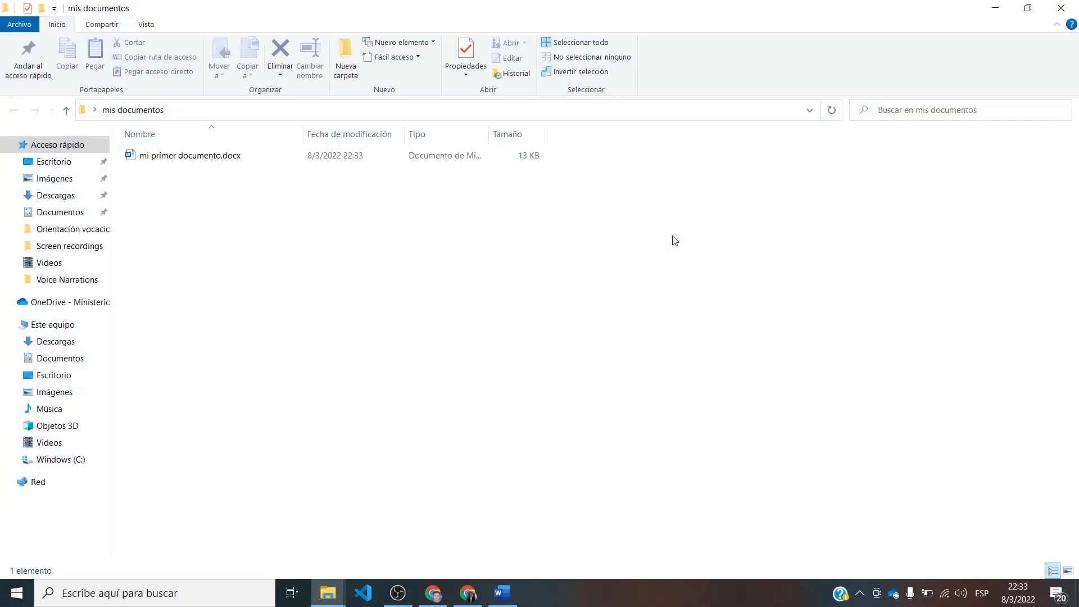
click(246, 163)
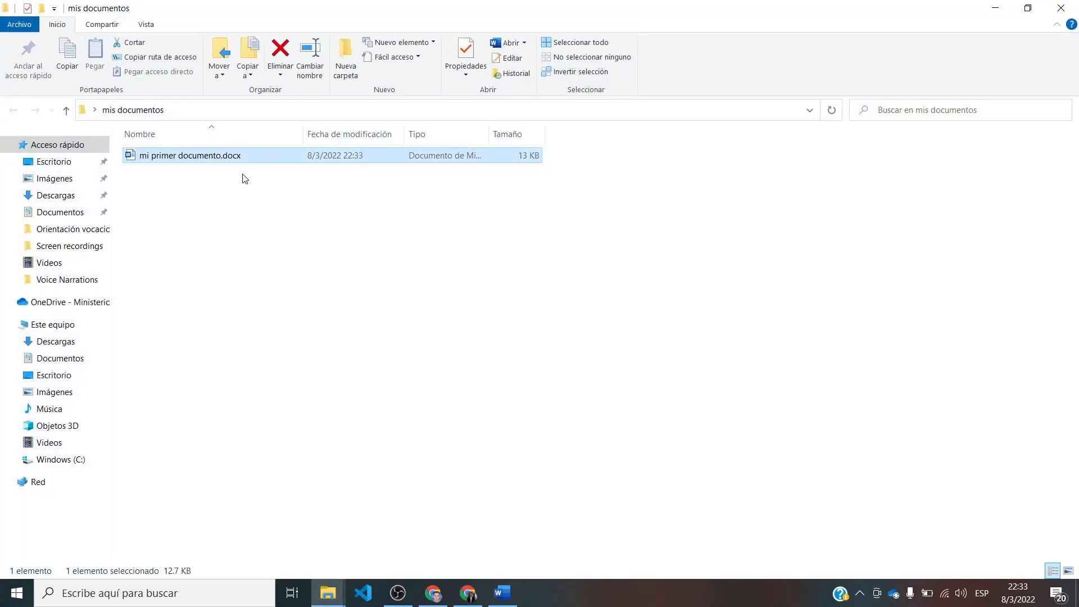
click(512, 589)
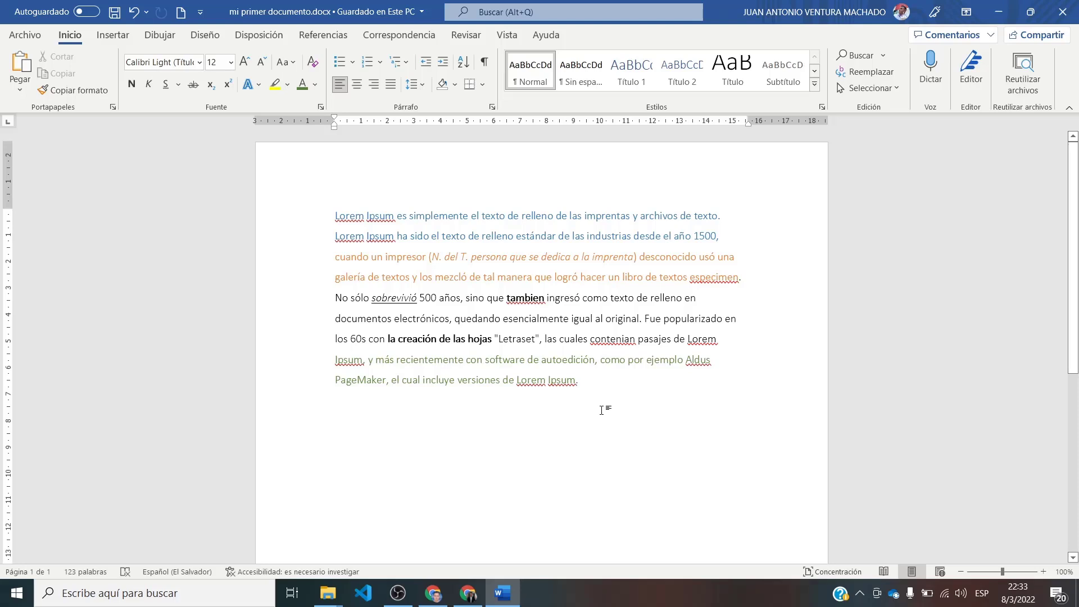
Step: Select all the text and try center, right, left alignment, finishing with justified paragraphs
mouse_move(599, 396)
mouse_down()
mouse_move(458, 318)
mouse_move(336, 216)
mouse_up()
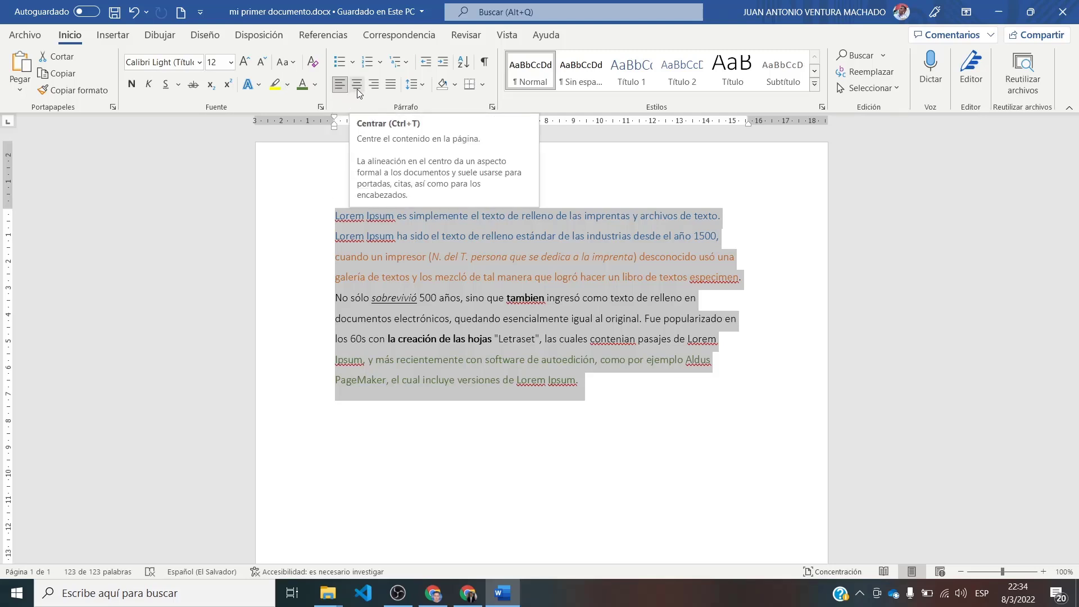
click(356, 89)
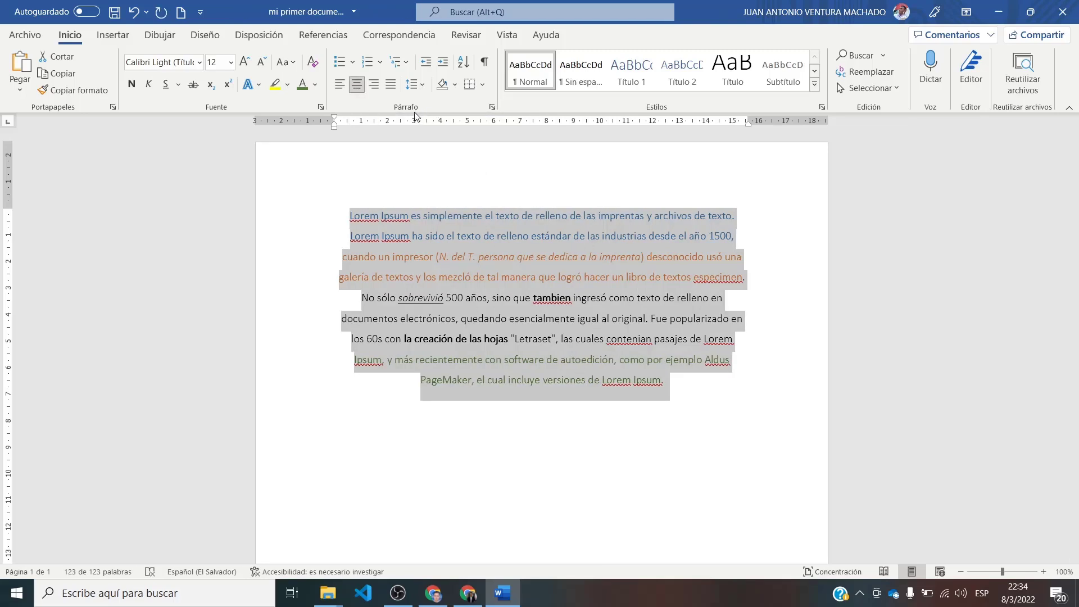
click(374, 87)
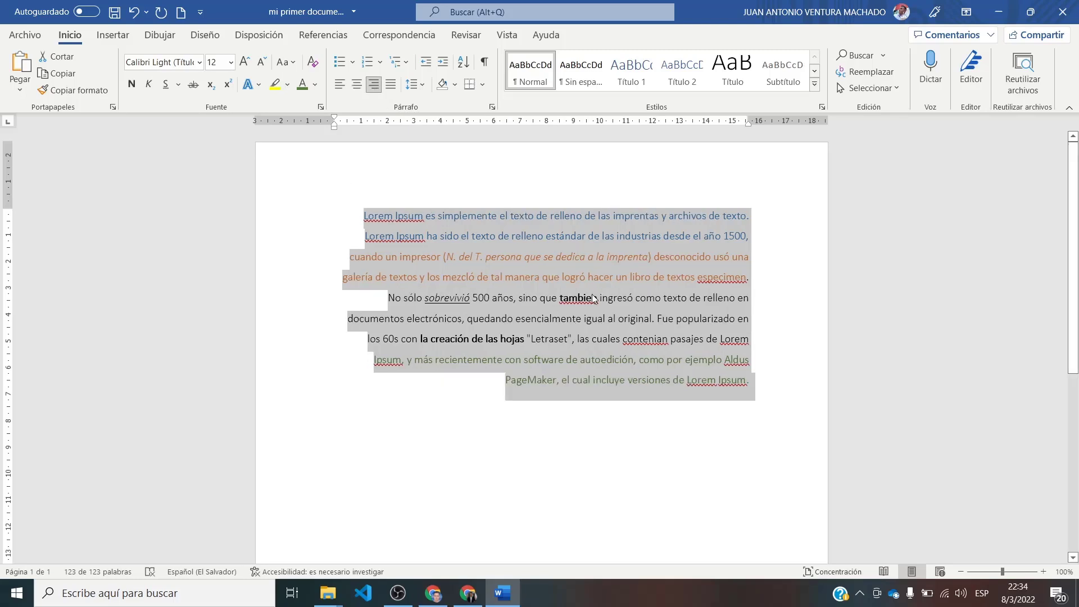
click(390, 85)
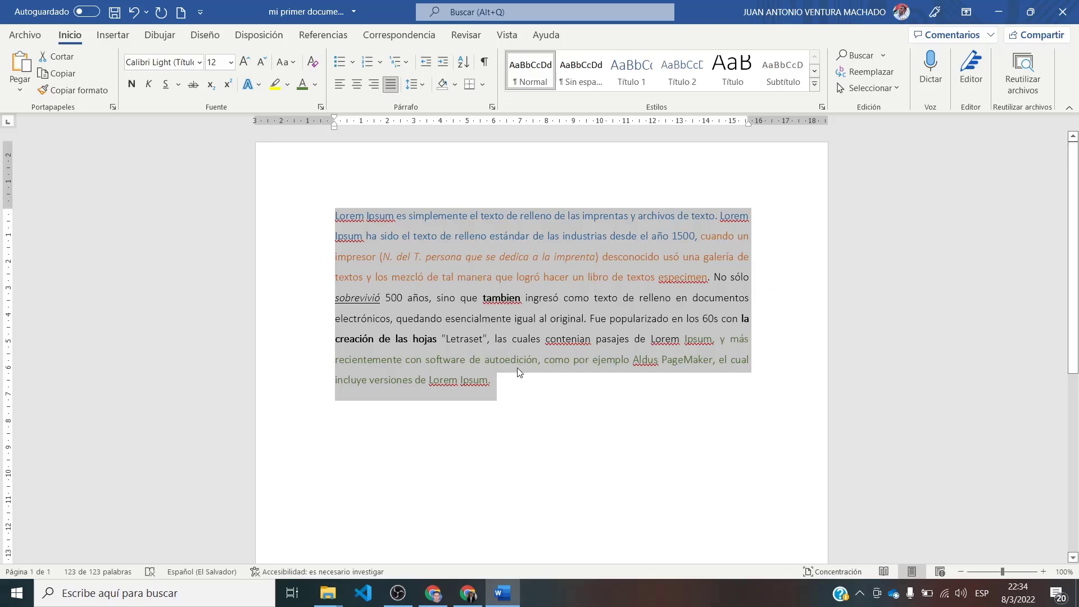
click(339, 84)
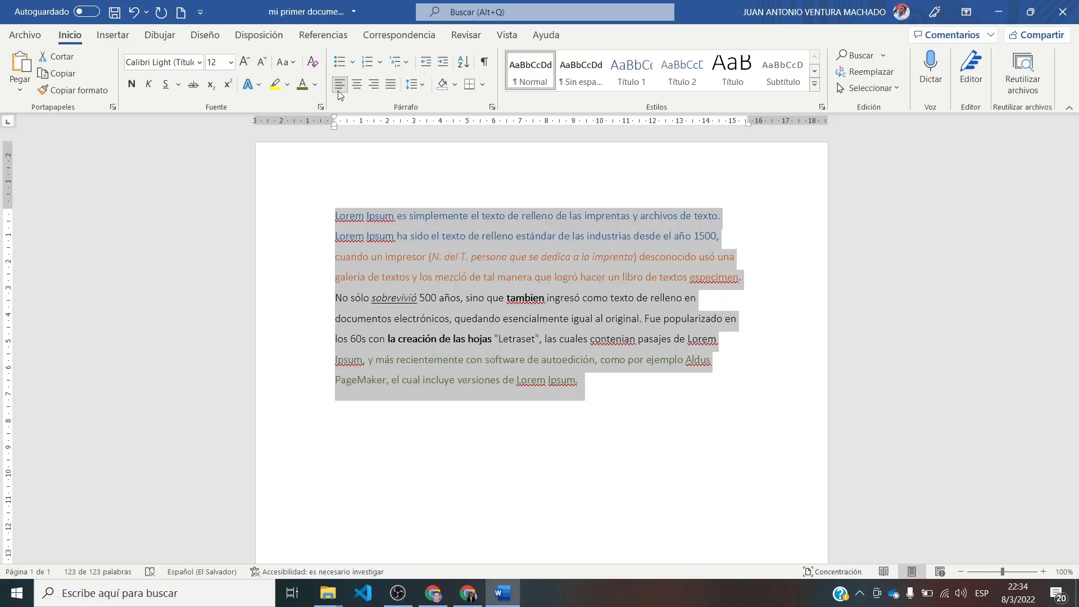
click(355, 83)
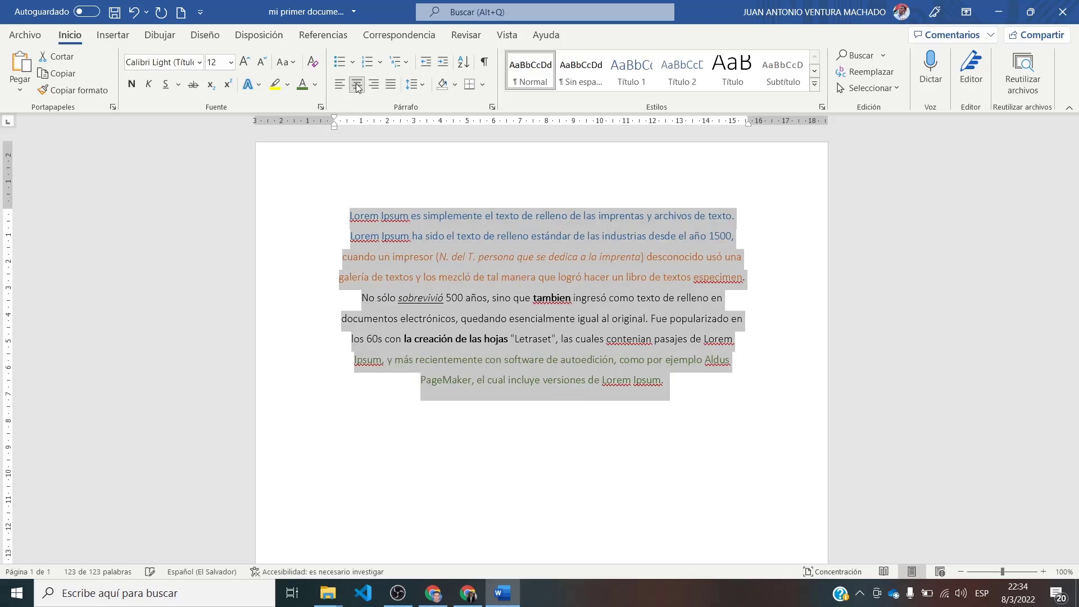
click(373, 84)
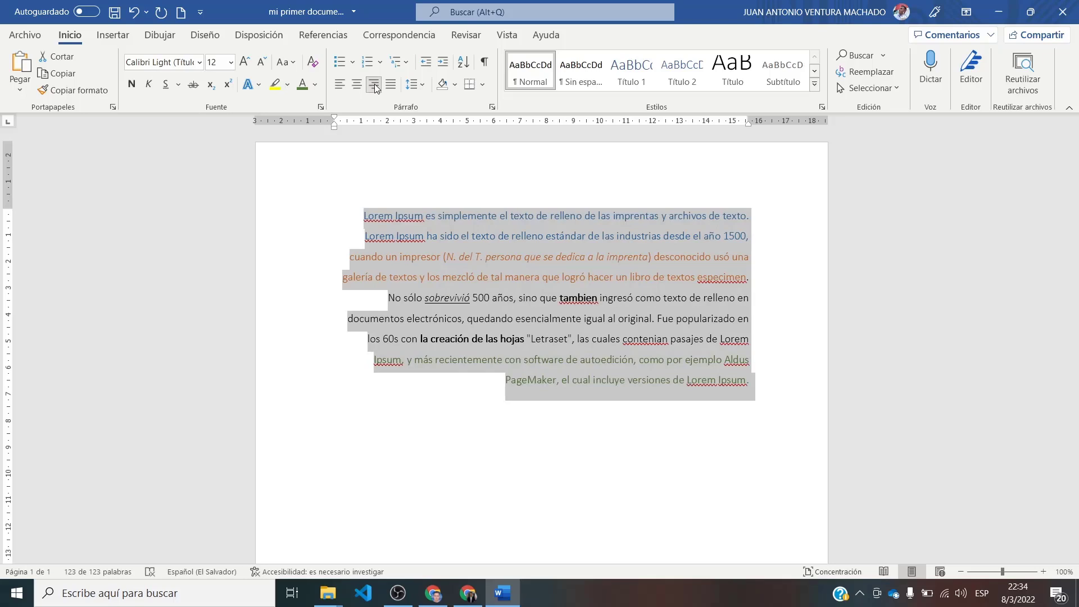
click(395, 85)
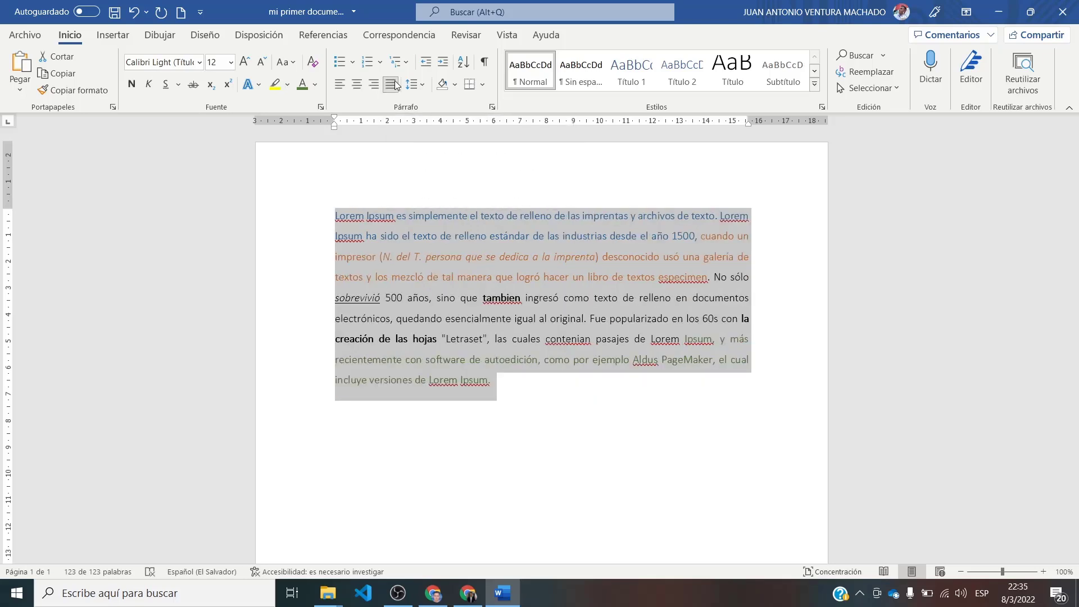
click(336, 218)
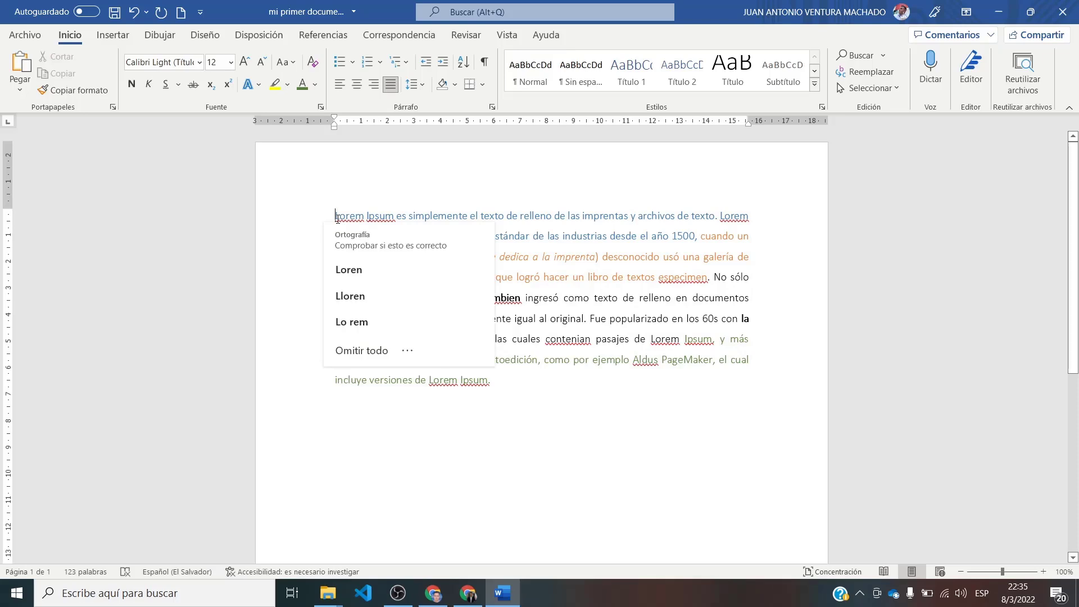
Step: Insert a new first line above the paragraph reading 'TITULO DE MI DOCUMENTO'
click(538, 257)
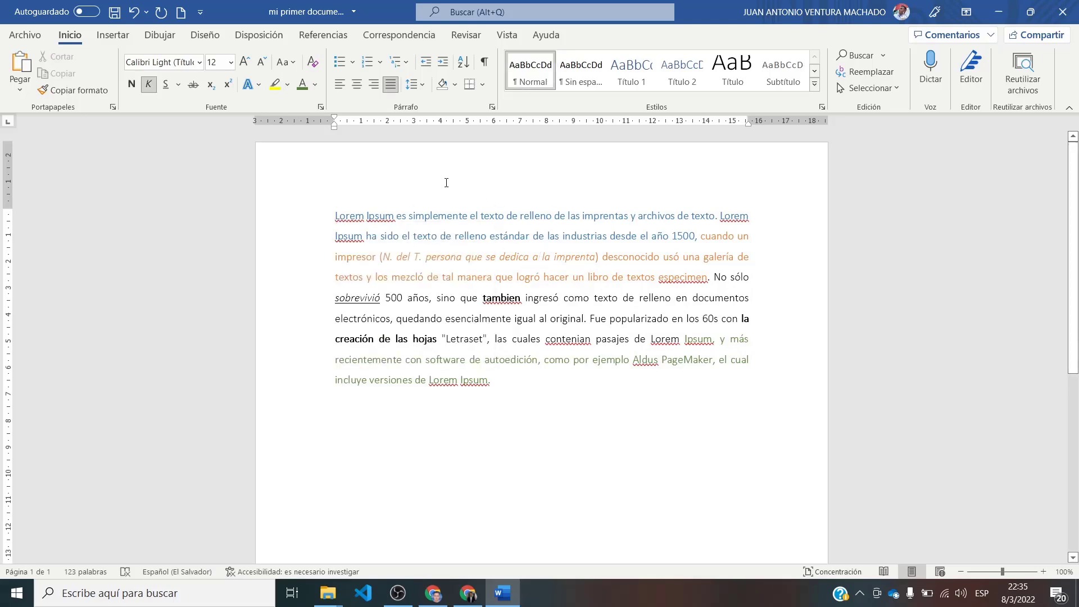
click(336, 214)
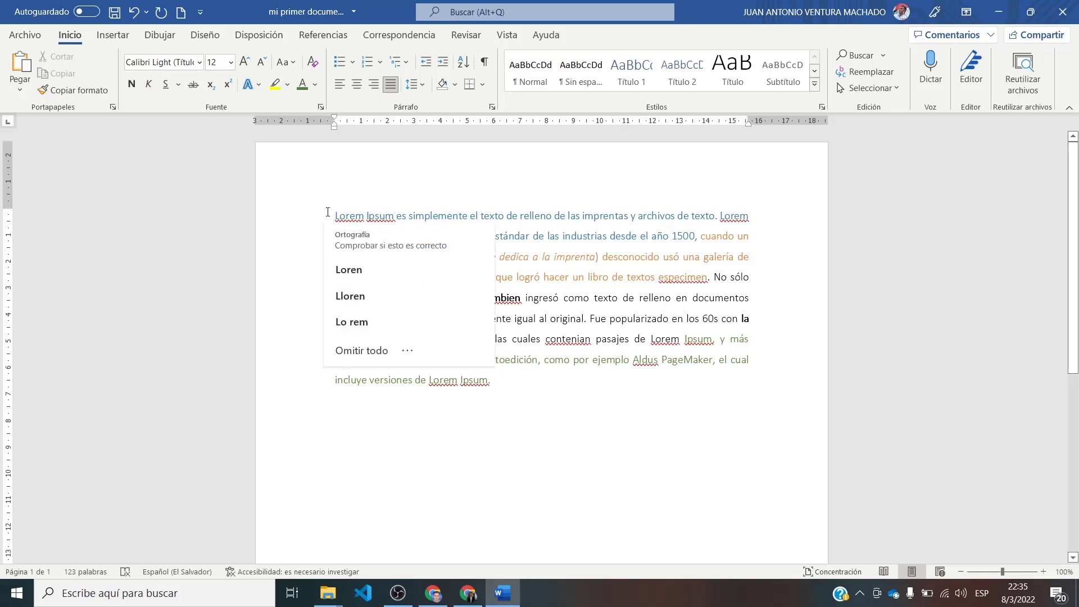
key(Return)
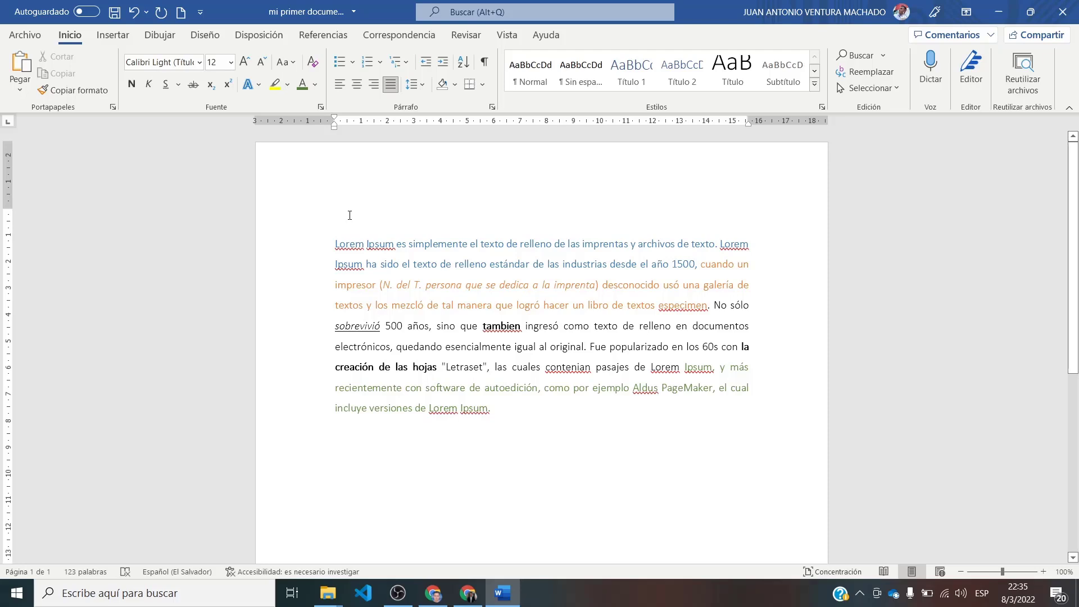
text(TITULO DE MI)
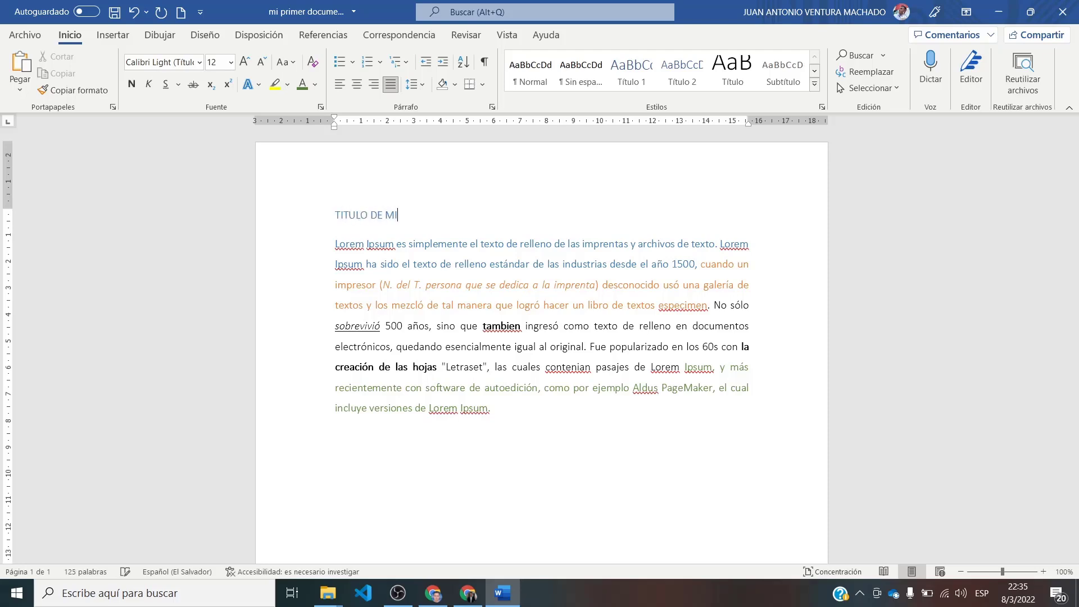
text( DOCUMENTO)
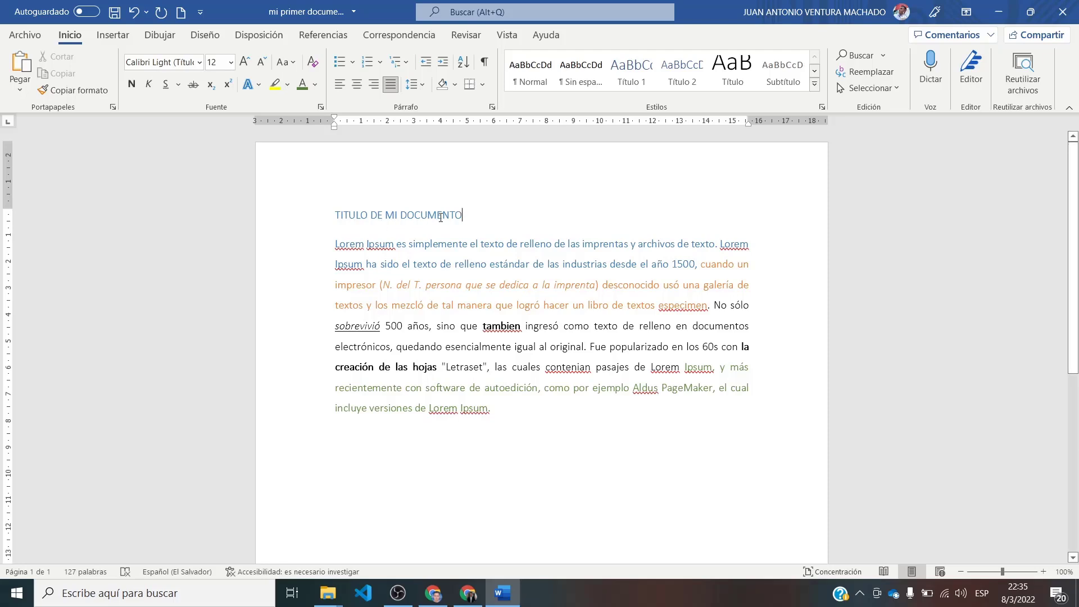
Step: Make the title black, bold, 16 pt and centered
drag(472, 217, 335, 218)
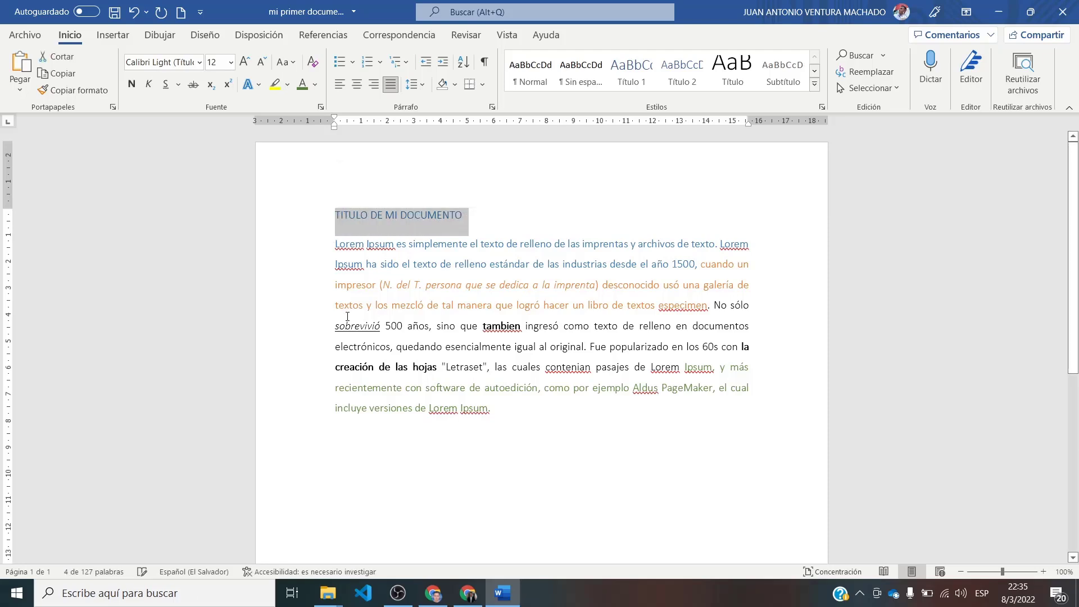
click(315, 84)
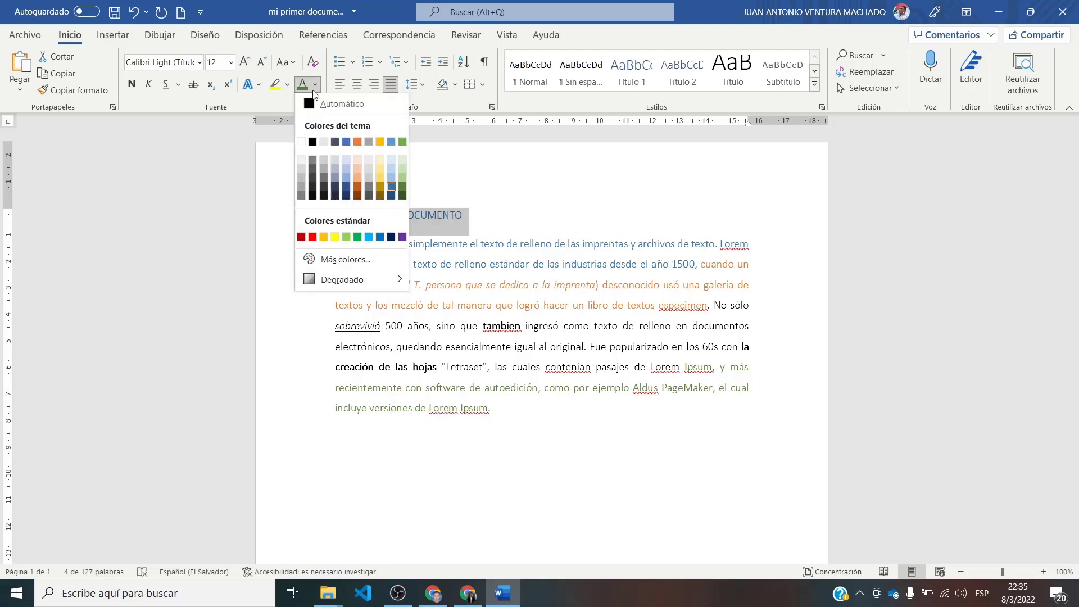
click(316, 104)
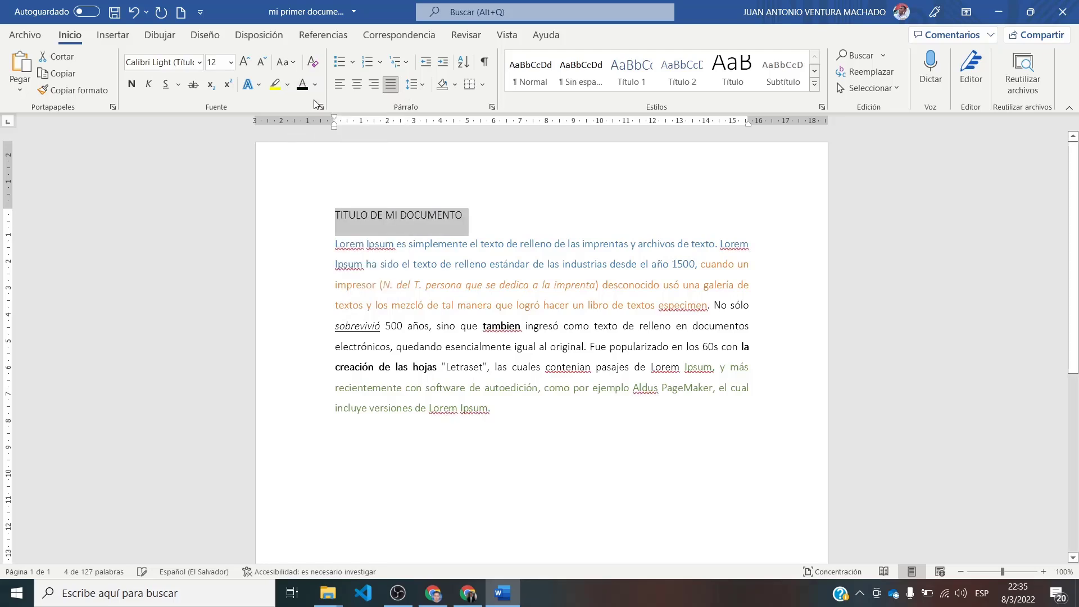
click(130, 88)
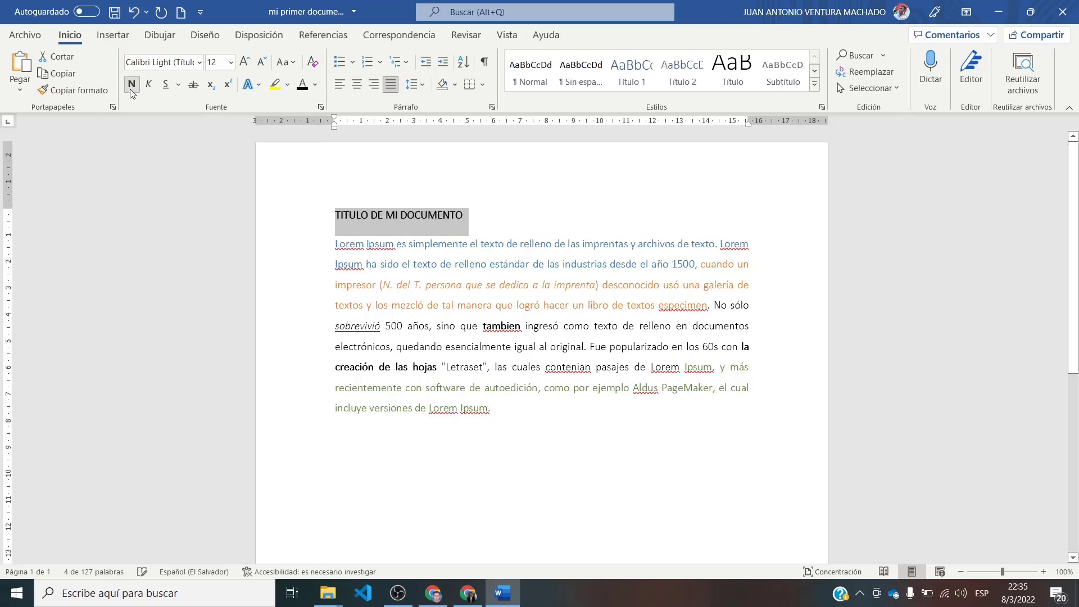
click(231, 63)
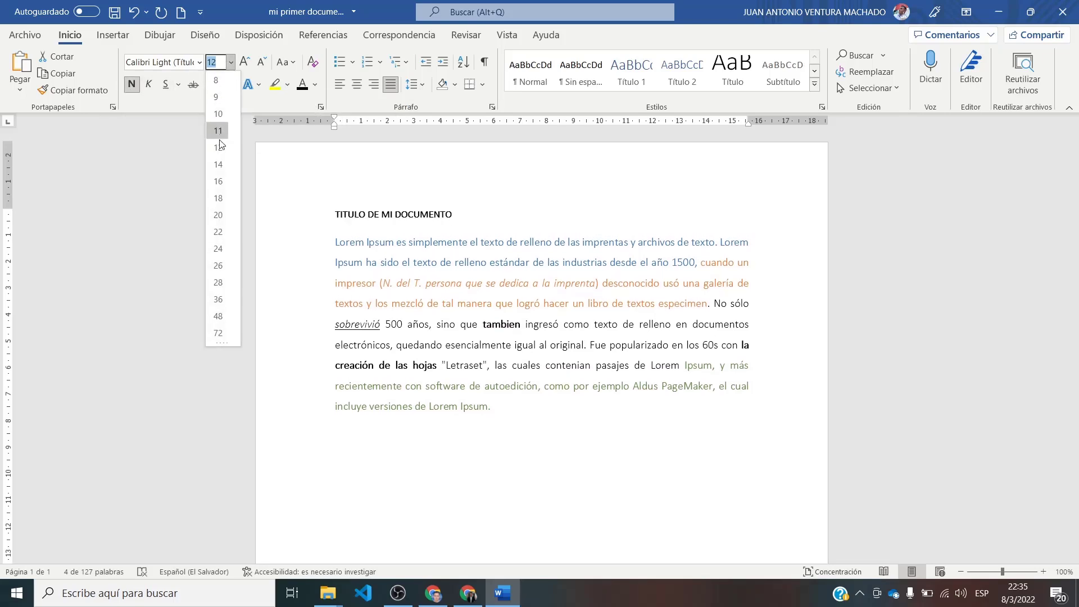
click(219, 181)
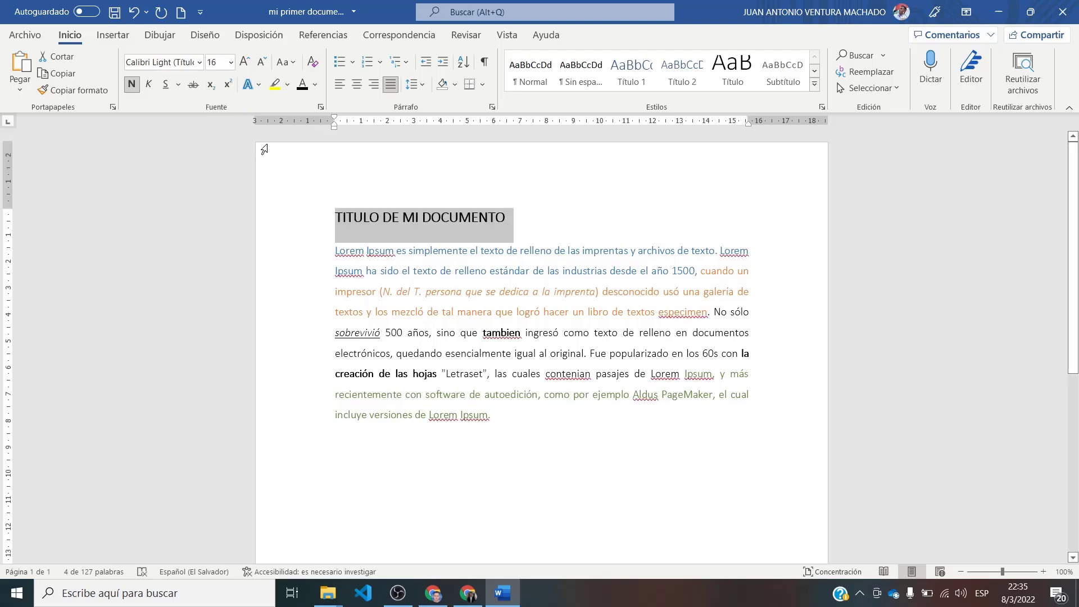
click(357, 86)
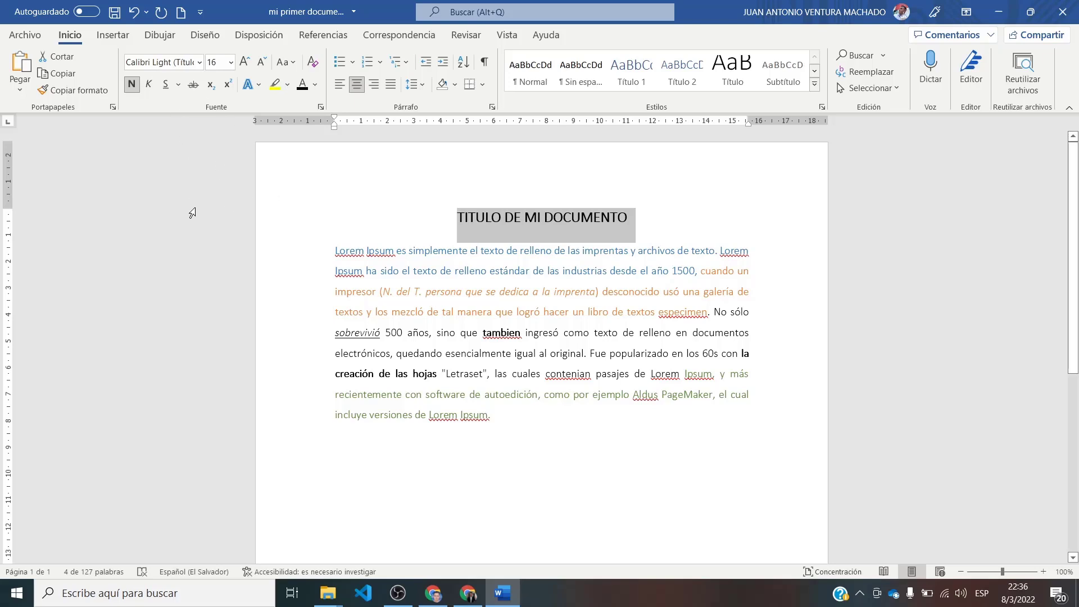
click(567, 366)
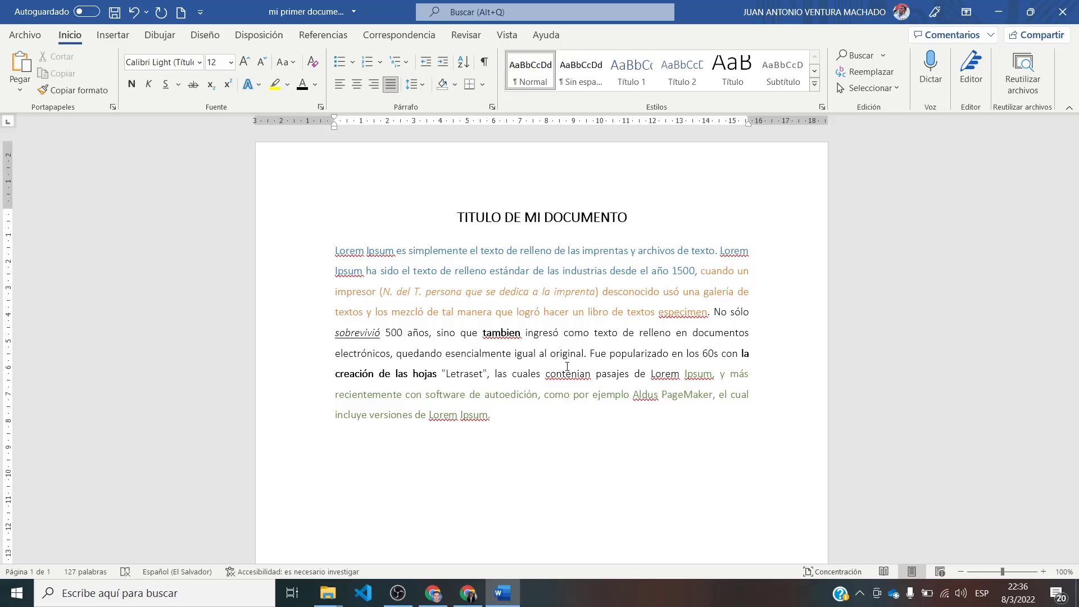
Step: Save the titled document as mi primer documento.docx with the Save button
click(566, 410)
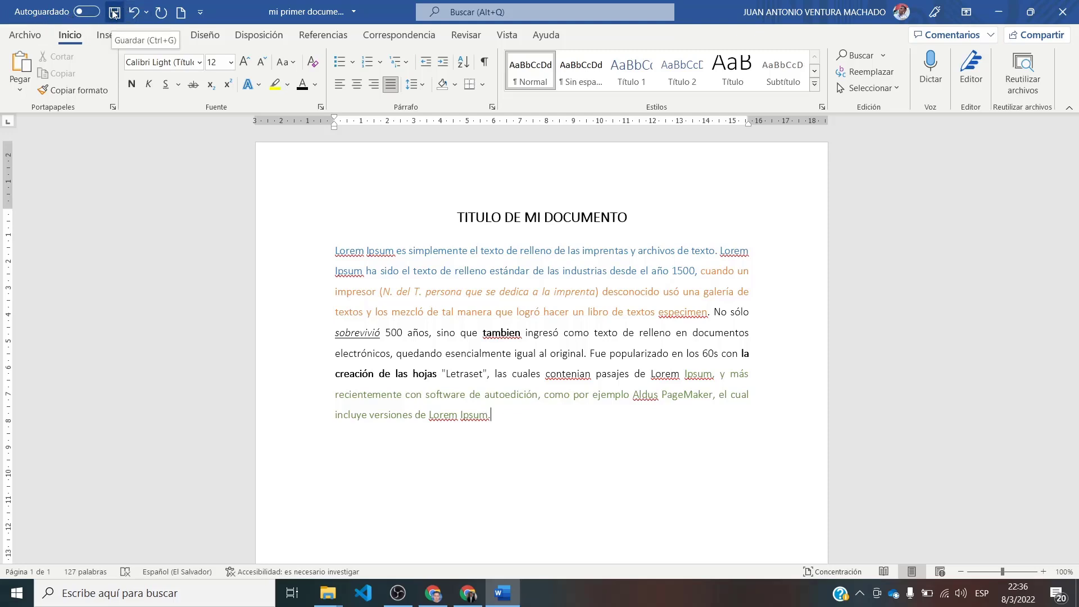
click(114, 12)
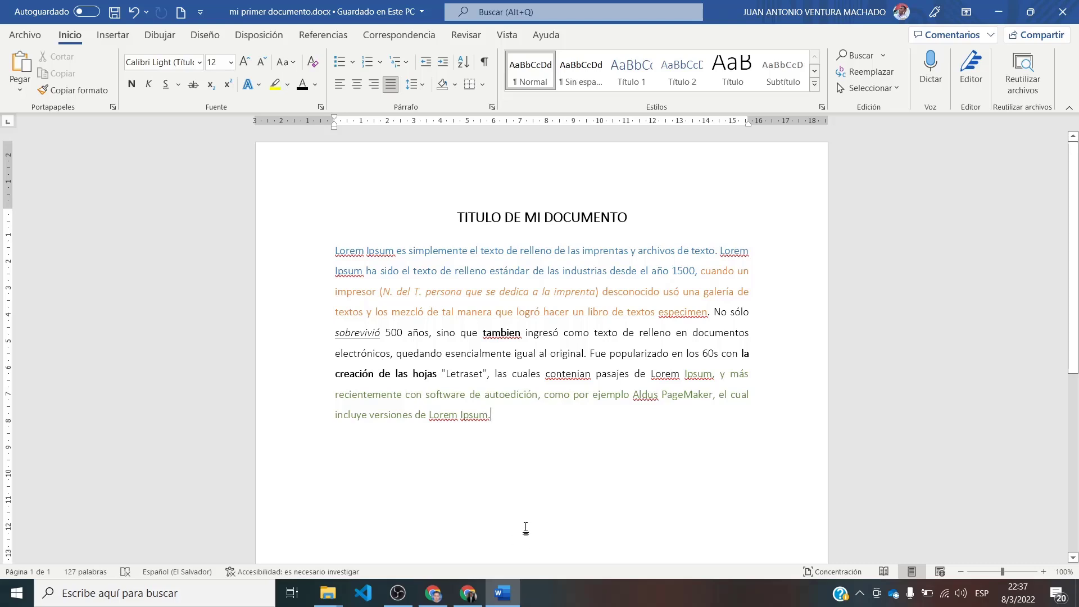
Step: Change the title line's font to Cambria
click(478, 221)
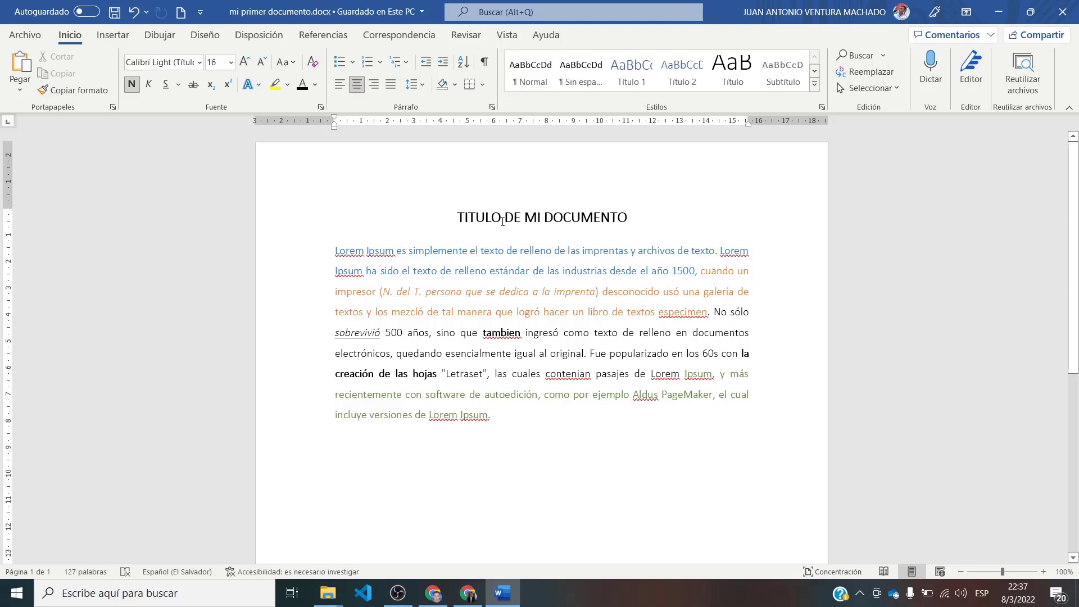
triple_click(502, 220)
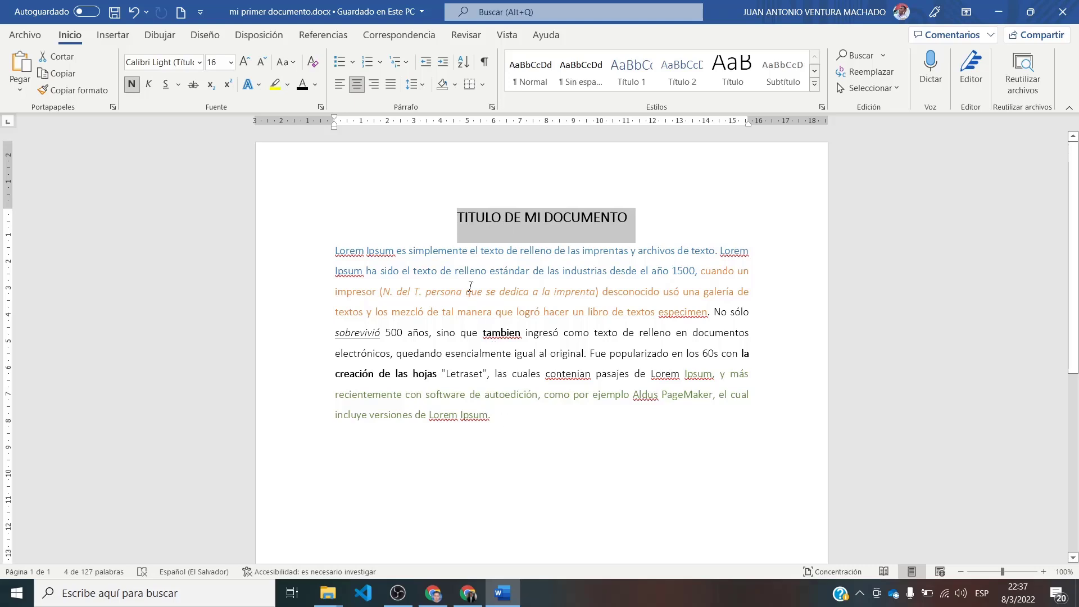
click(199, 62)
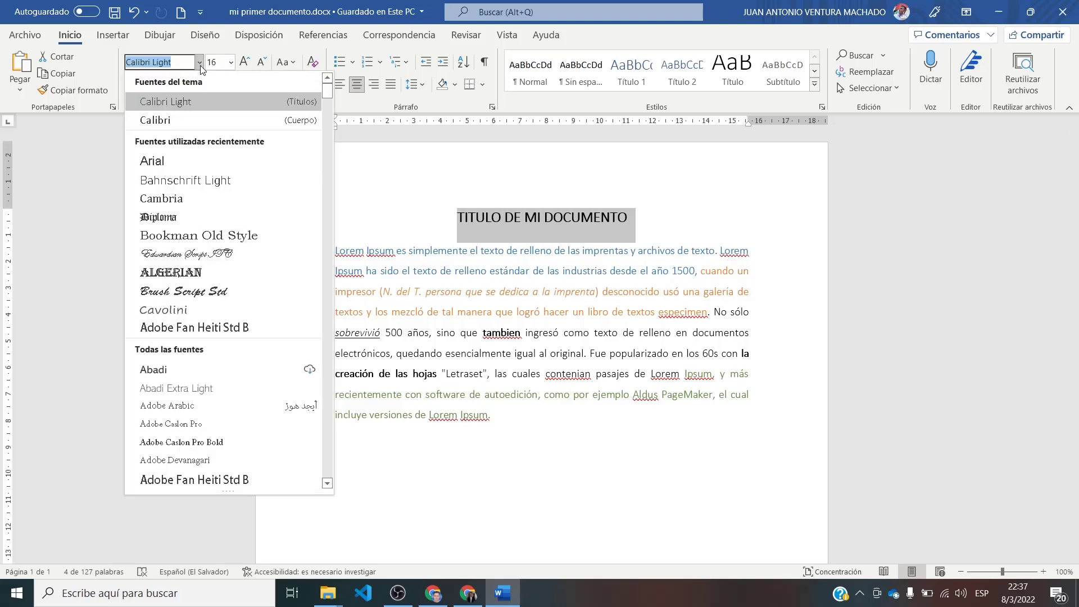
click(225, 198)
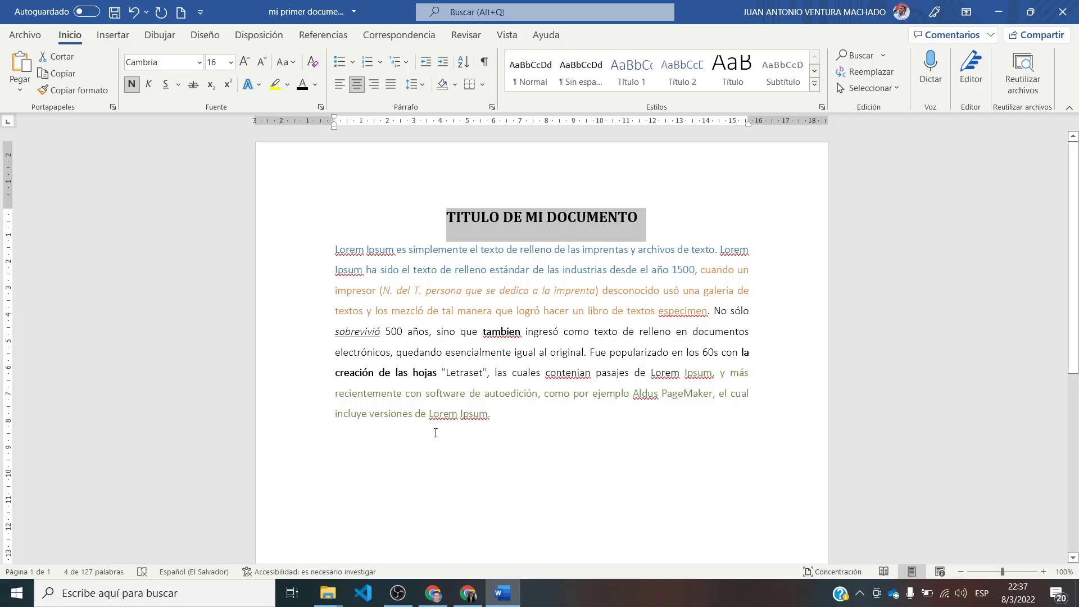
drag(498, 416, 338, 260)
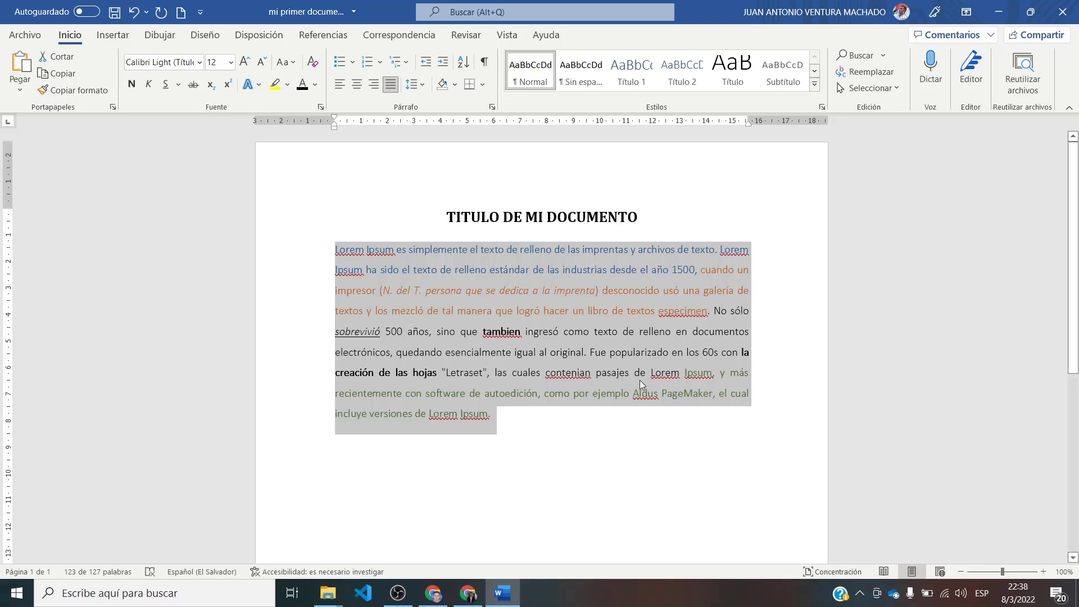
Step: Break the body text into a new paragraph starting at 'No sólo sobrevivió 500 años'
mouse_move(622, 410)
mouse_down()
mouse_move(341, 273)
mouse_move(335, 249)
mouse_up()
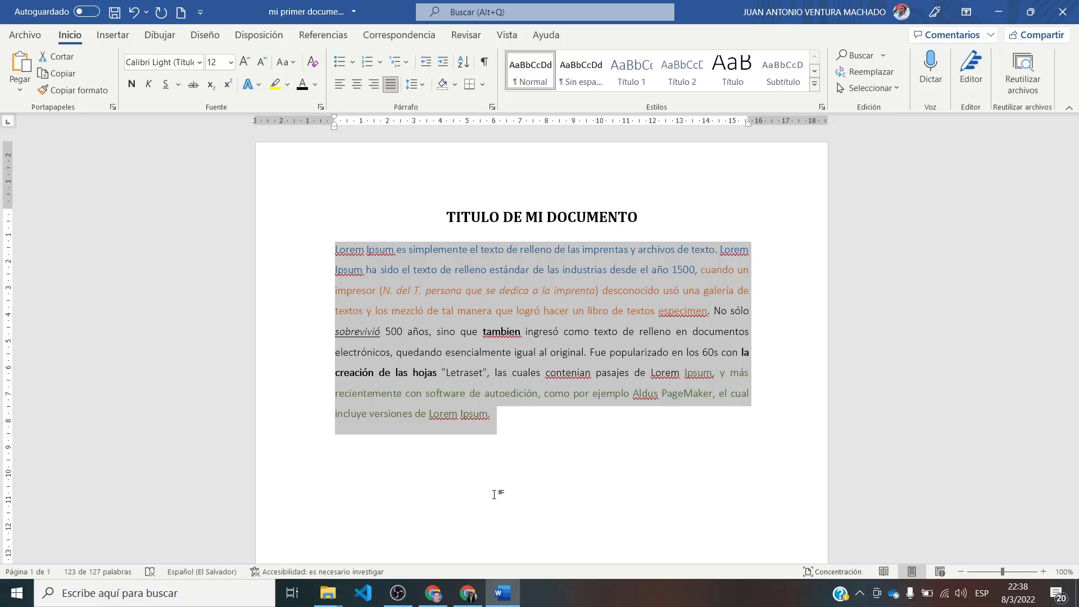
click(578, 422)
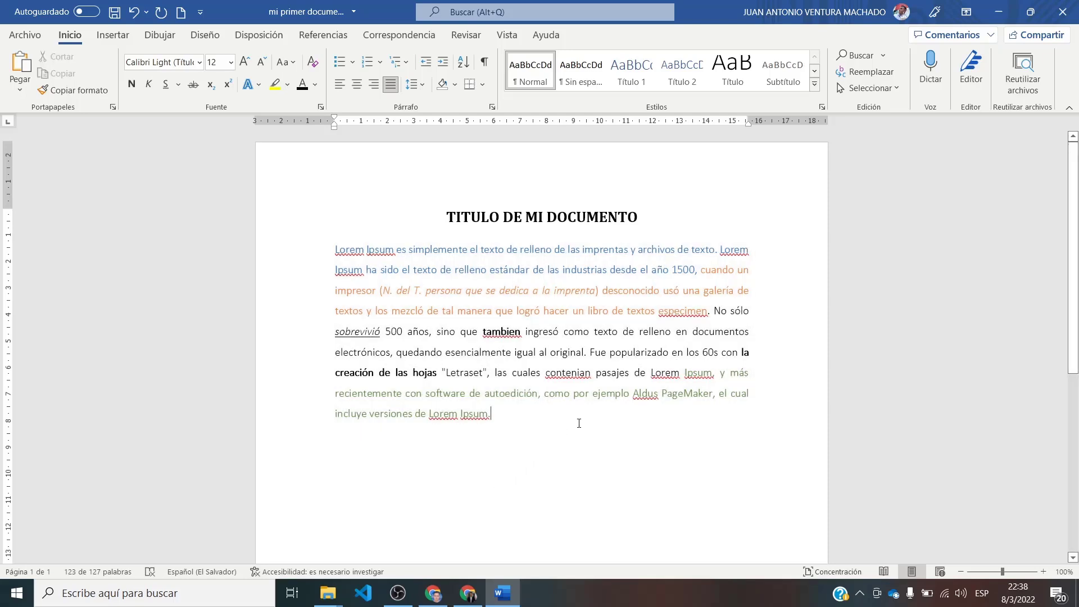
click(712, 310)
key(Return)
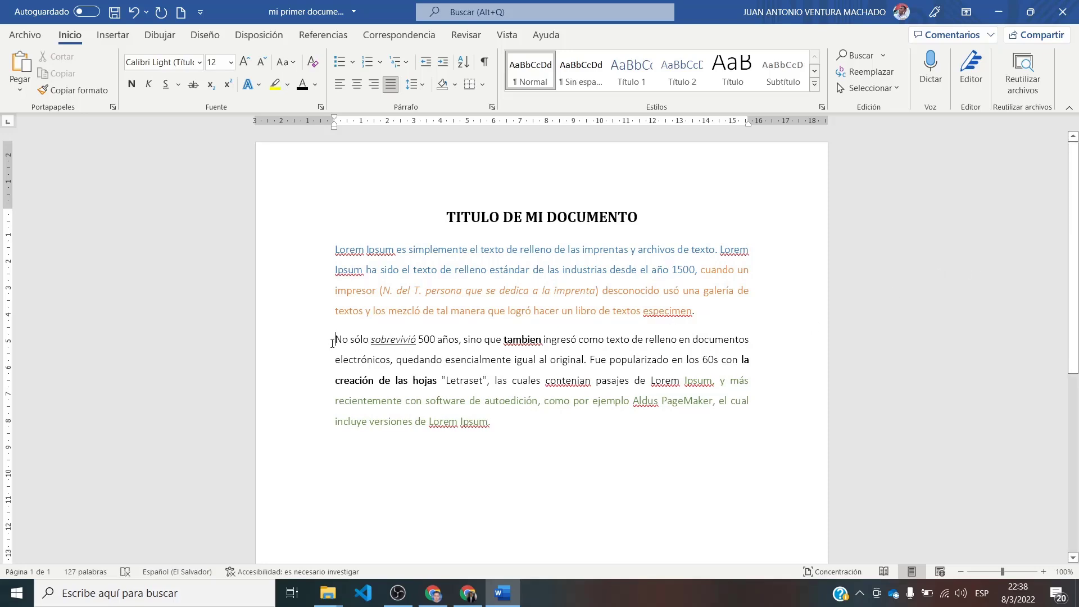
drag(335, 340, 502, 464)
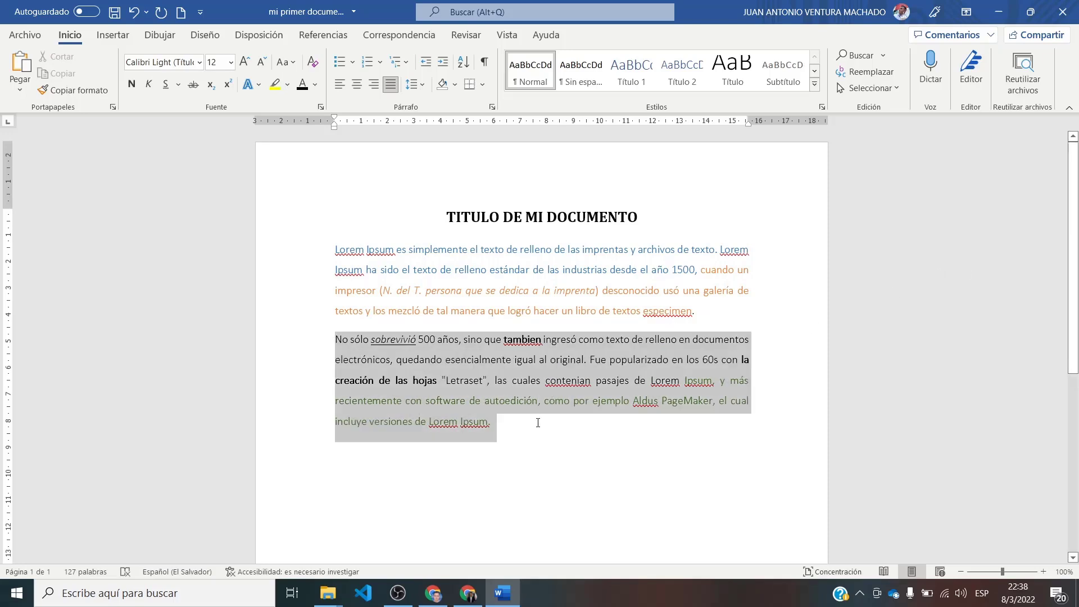
click(503, 464)
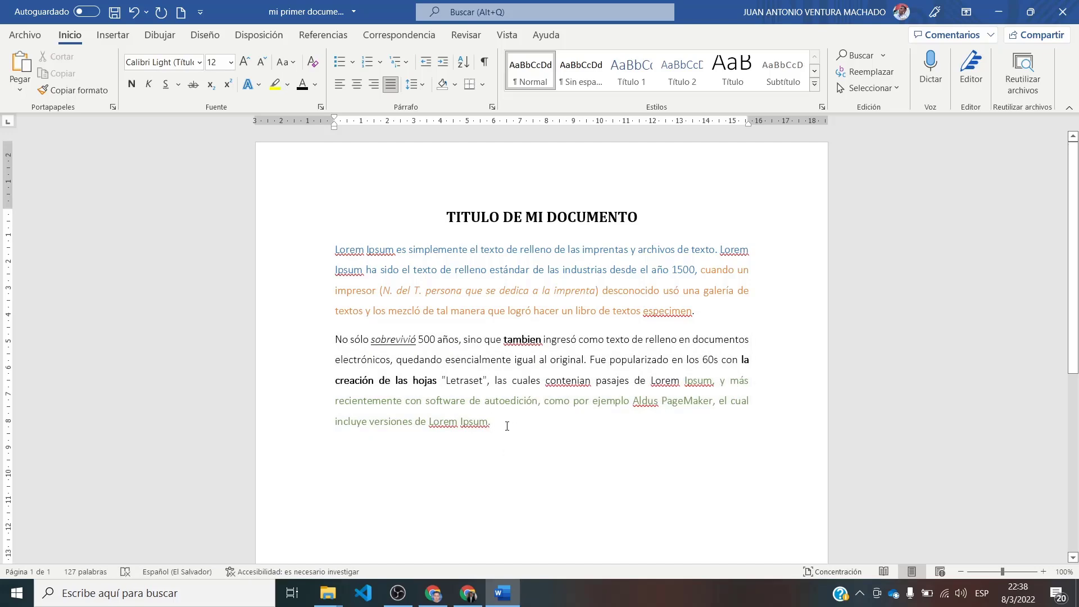
Step: Toggle bold, italic and underline on and off for the second paragraph using Ctrl+N, Ctrl+K, Ctrl+S
drag(497, 421, 331, 347)
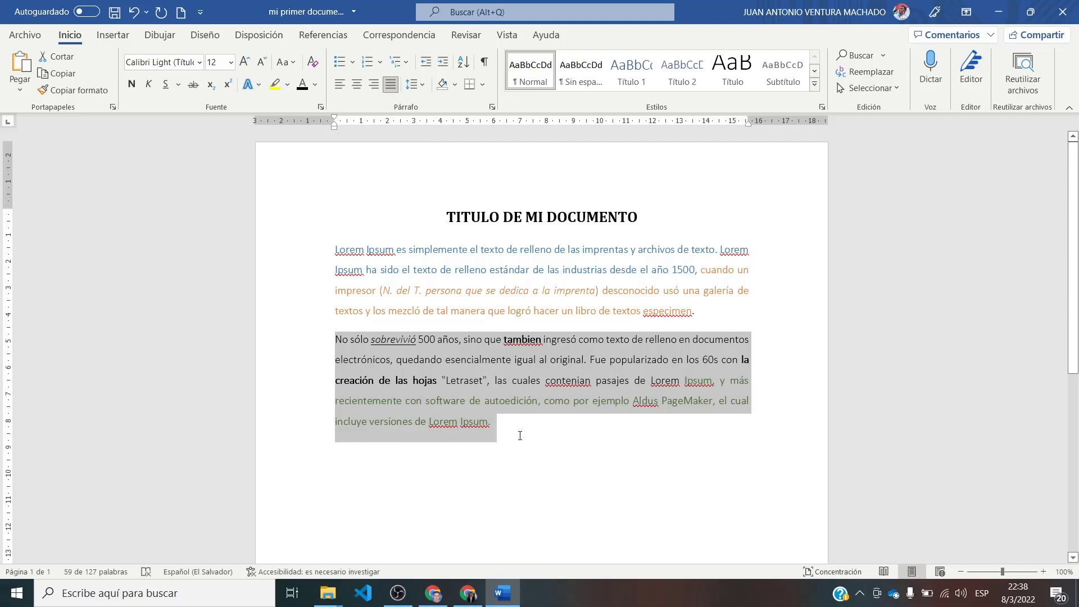
key(ctrl+n)
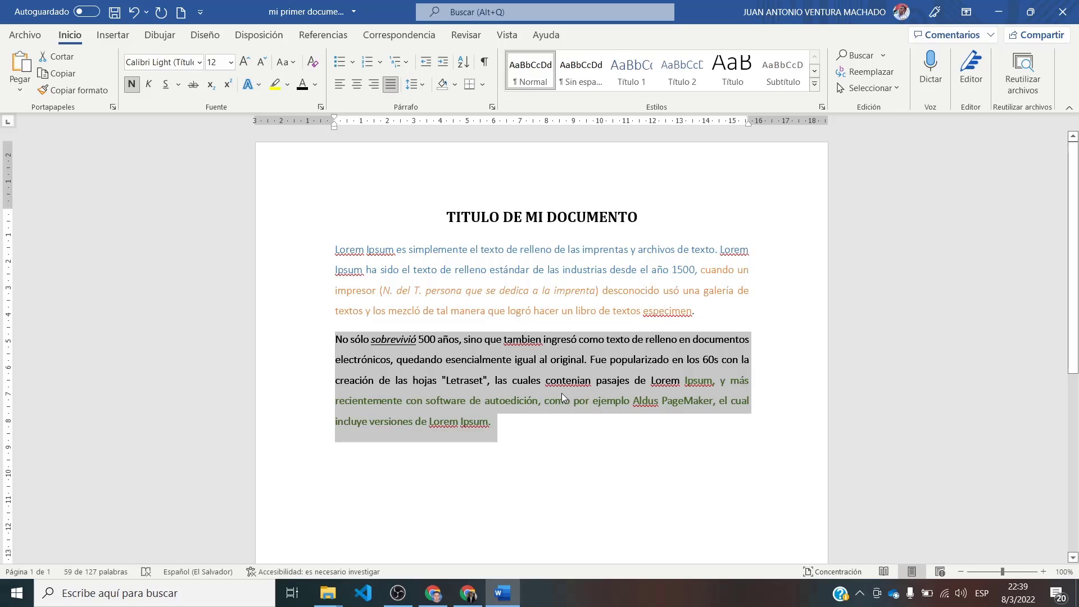
key(ctrl+n)
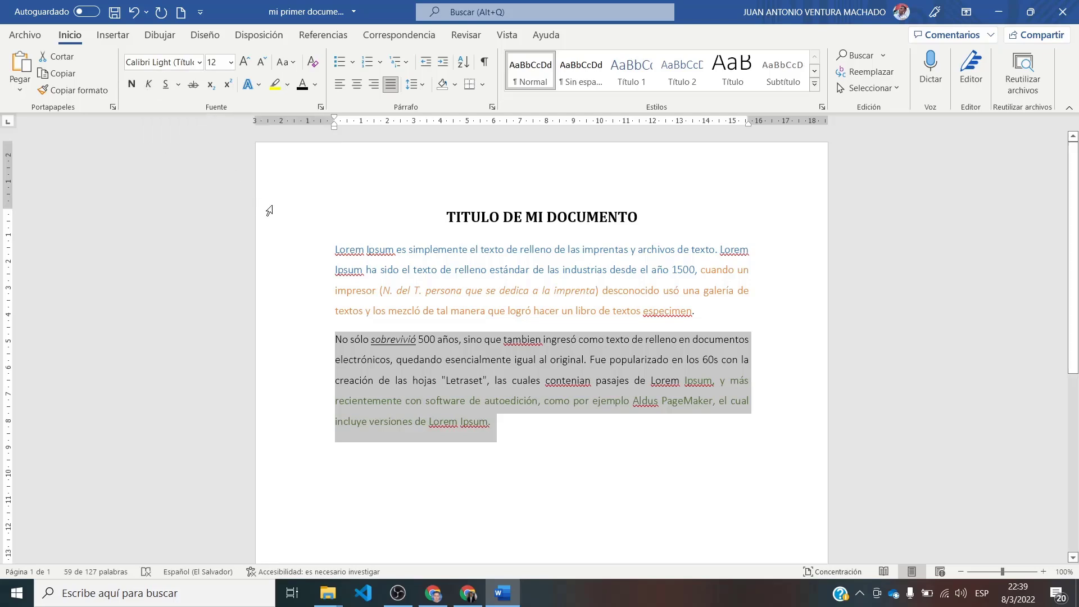
key(ctrl+k)
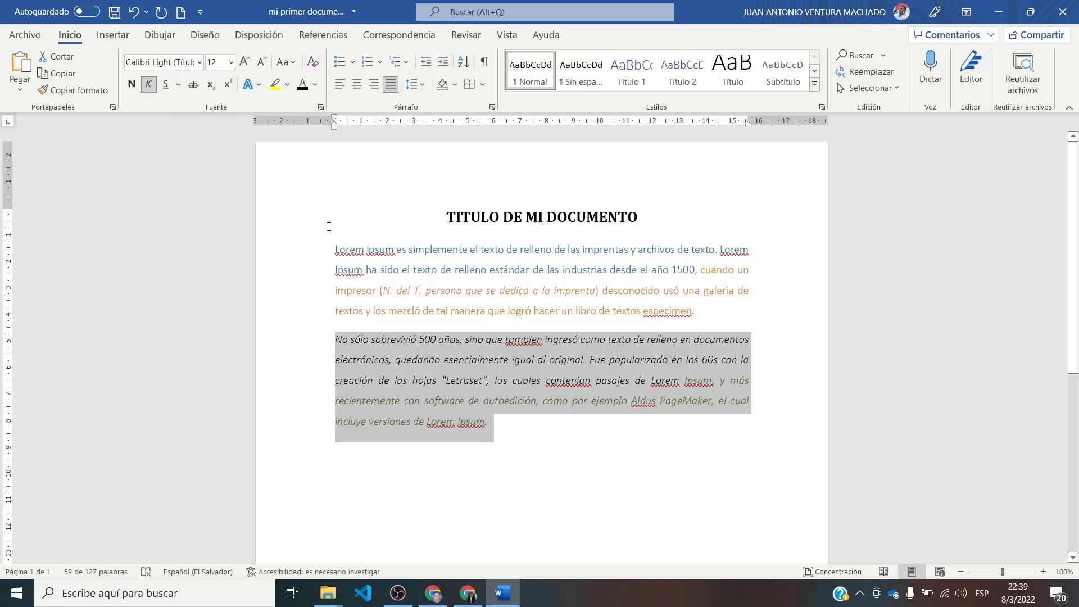
key(ctrl+k)
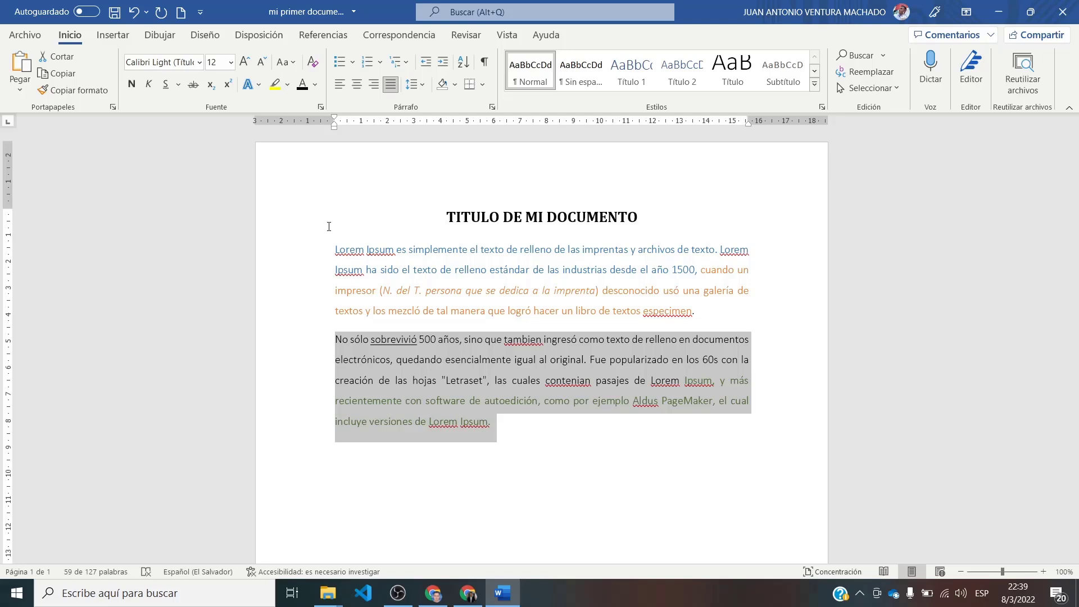
key(ctrl+s)
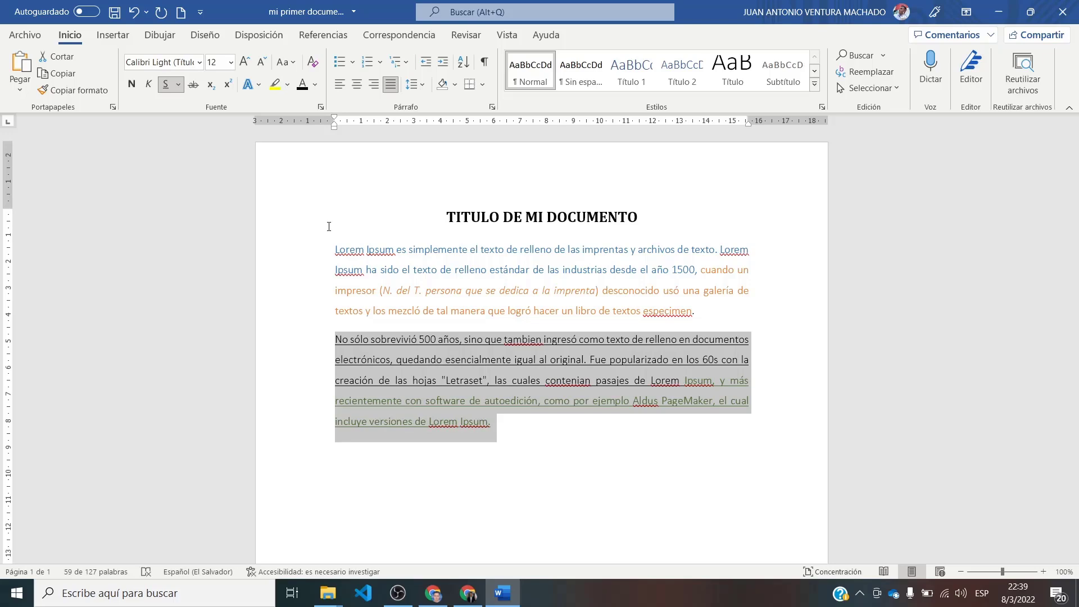
key(ctrl+s)
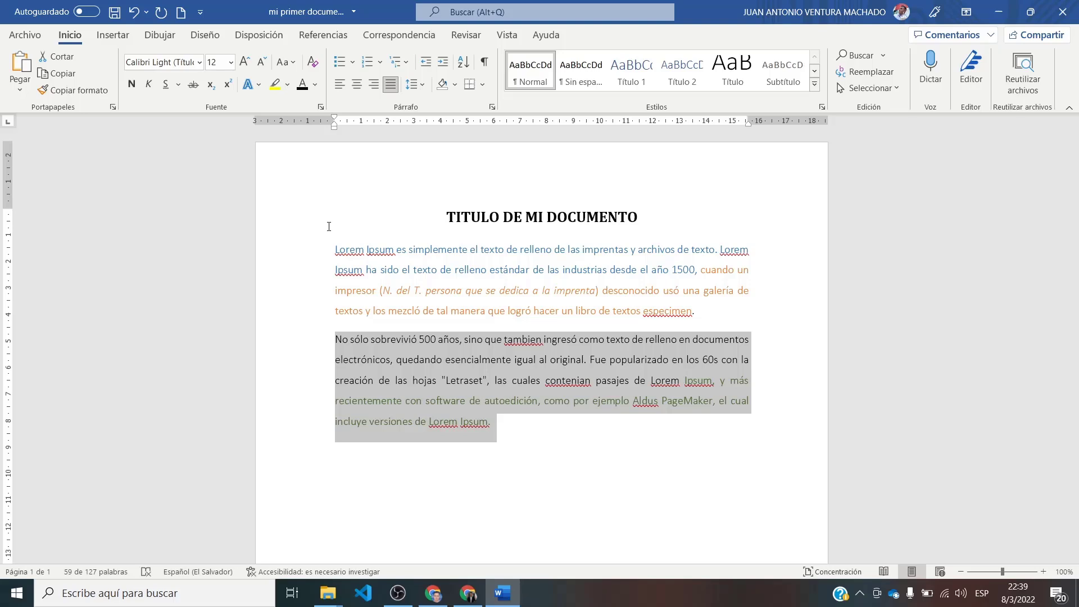
key(ctrl+q)
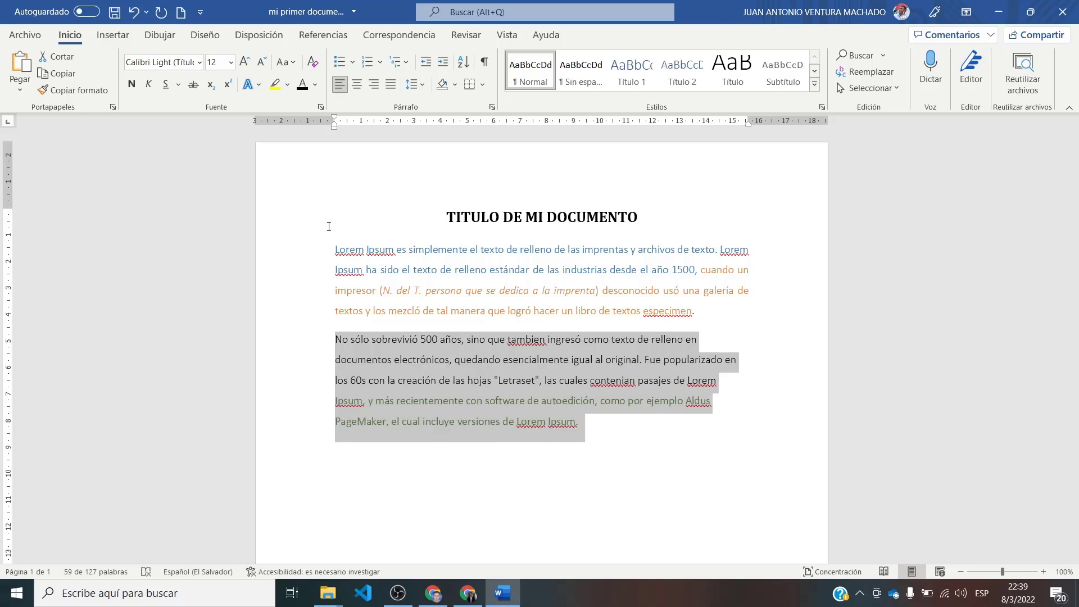
key(ctrl+t)
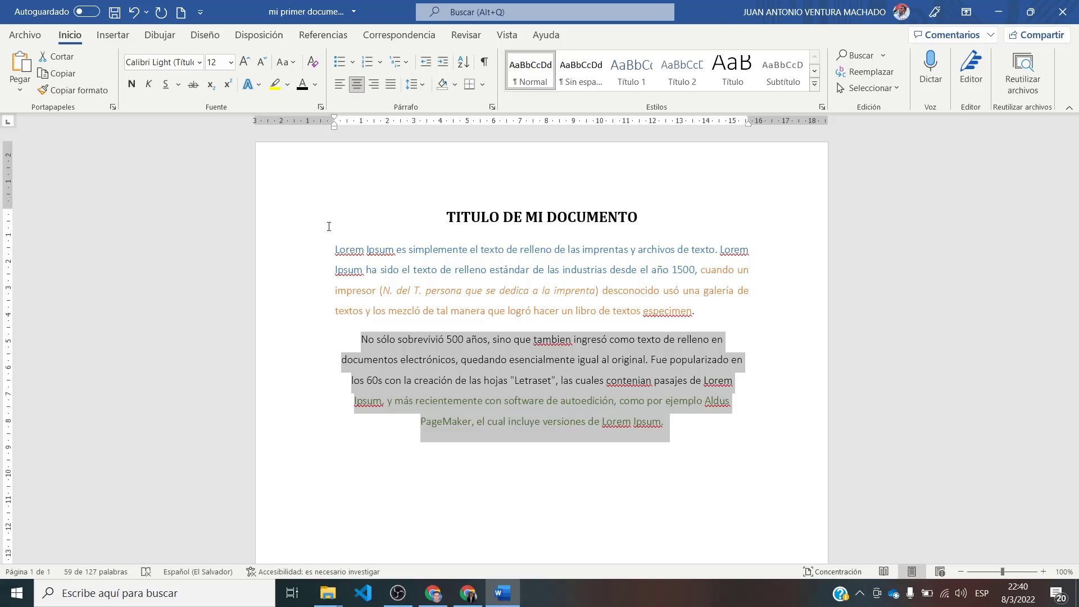
key(ctrl+d)
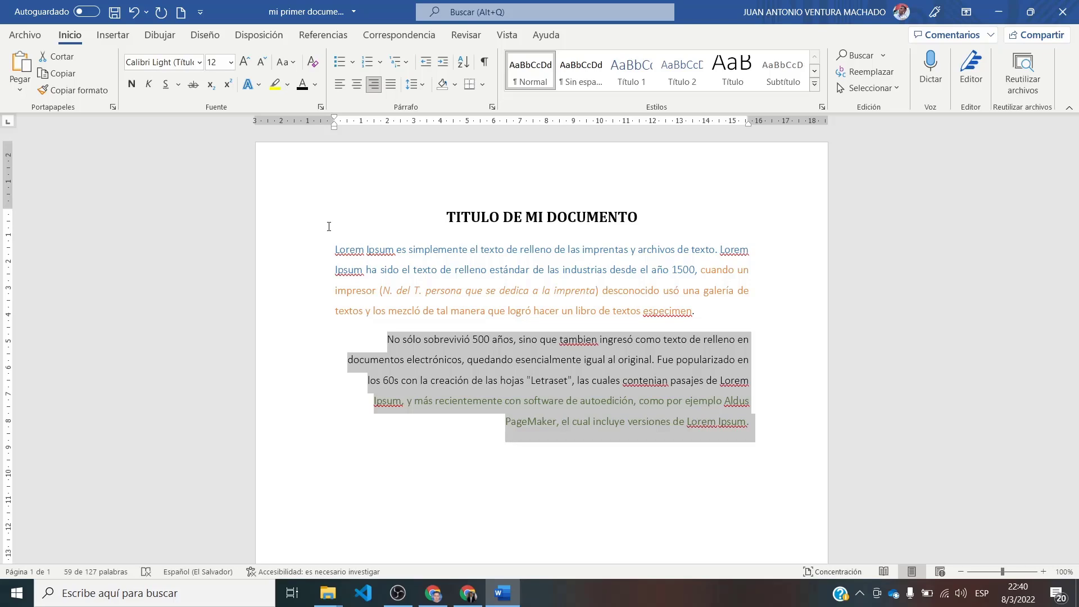
key(ctrl+j)
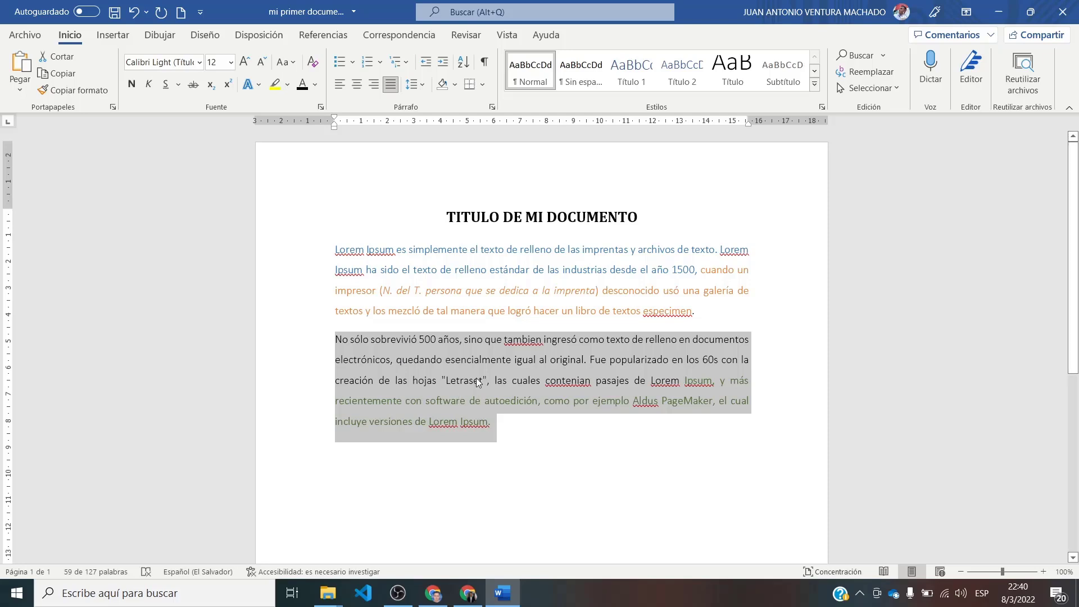
Step: Break the text into new paragraphs before 'cuando' and before 'Ipsum, y más'
scroll(476, 377, down, 1)
click(495, 354)
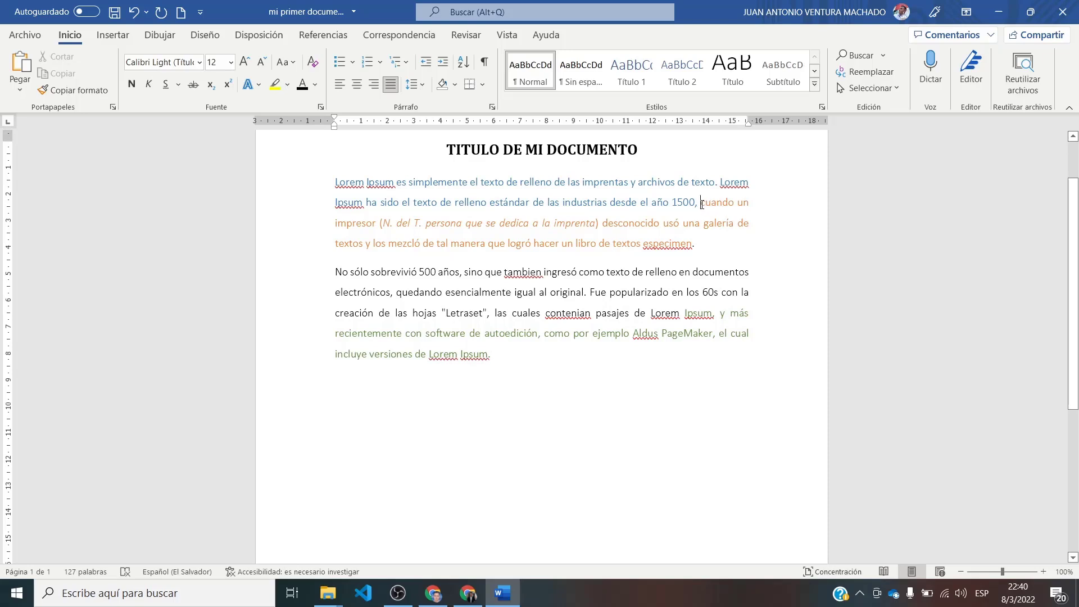
click(700, 202)
key(Return)
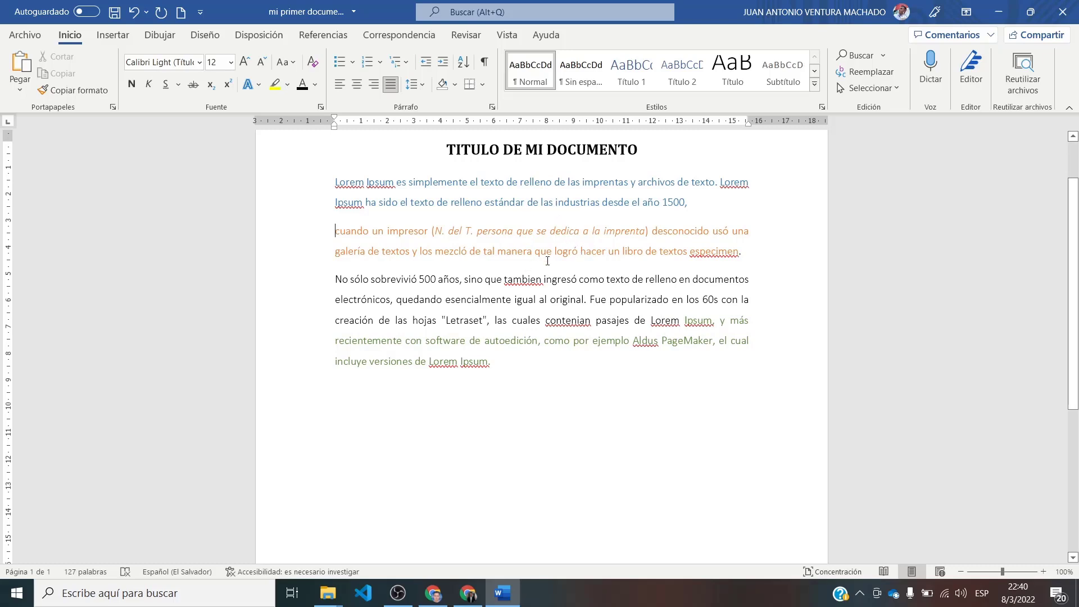
click(685, 320)
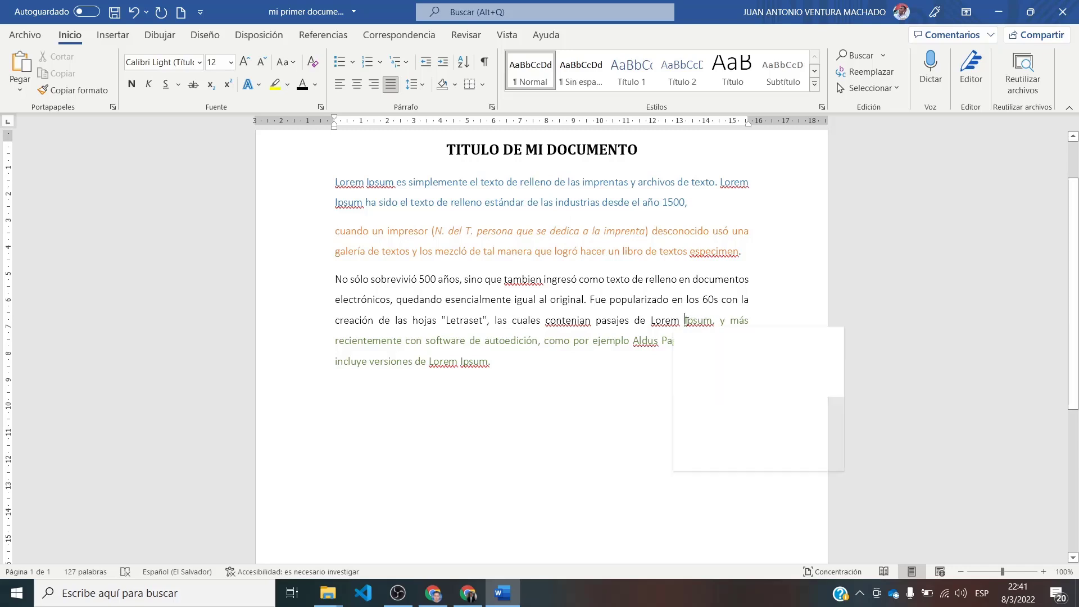
key(Return)
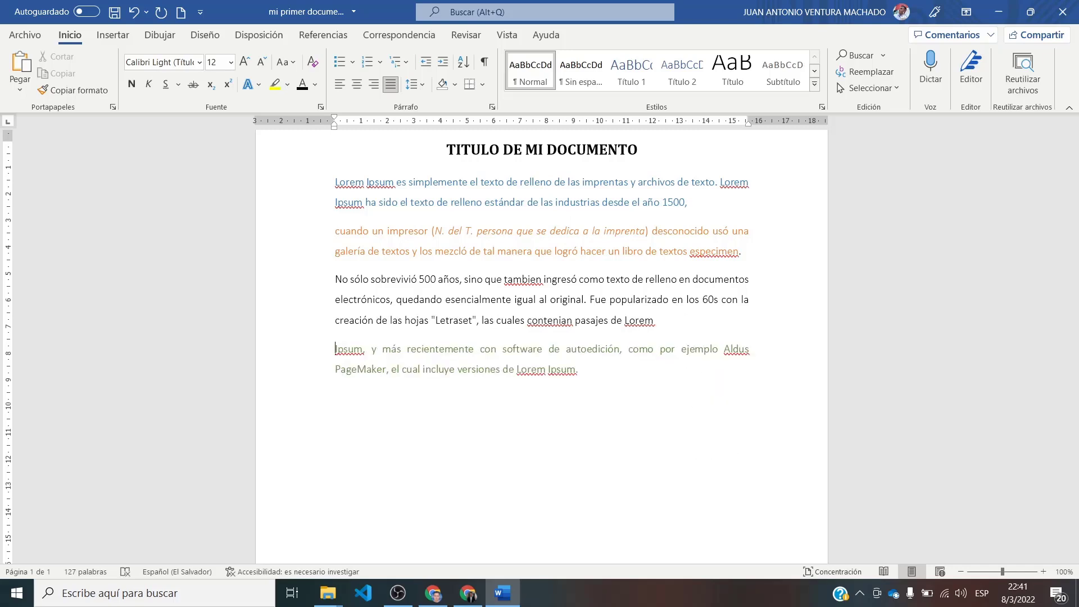
Step: Add blank lines after 'año 1500,', after 'especimen.' and after 'pasajes de Lorem'
click(716, 220)
key(Return)
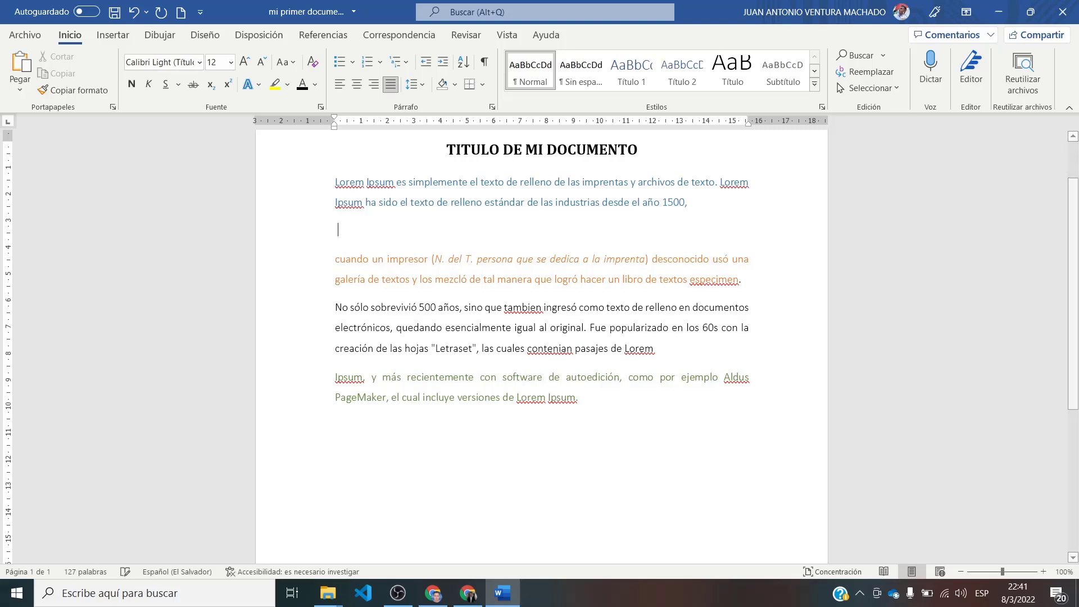
click(746, 280)
key(Return)
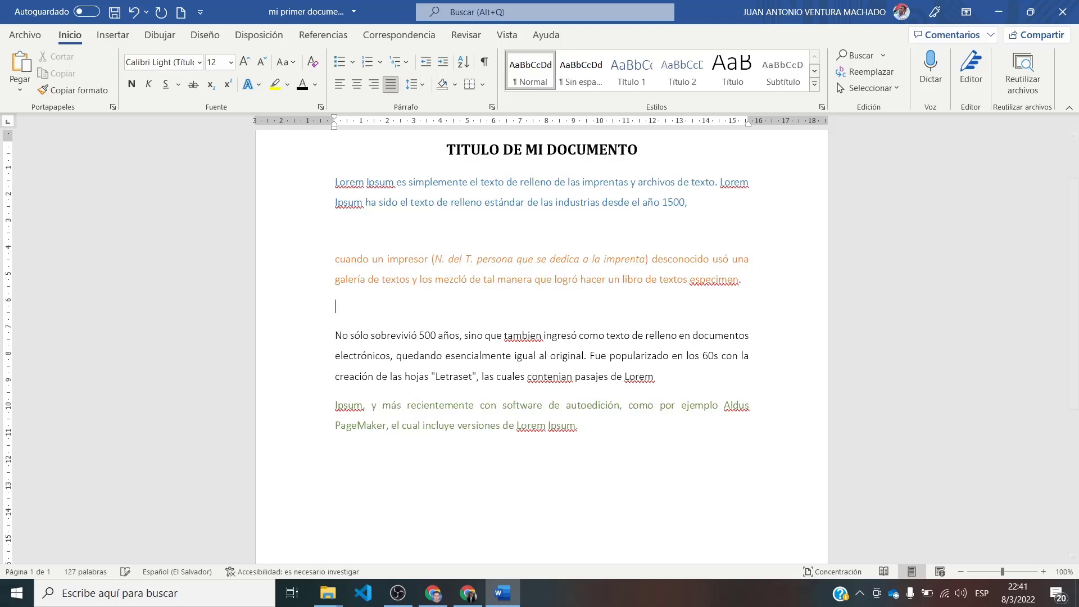
click(690, 380)
key(Return)
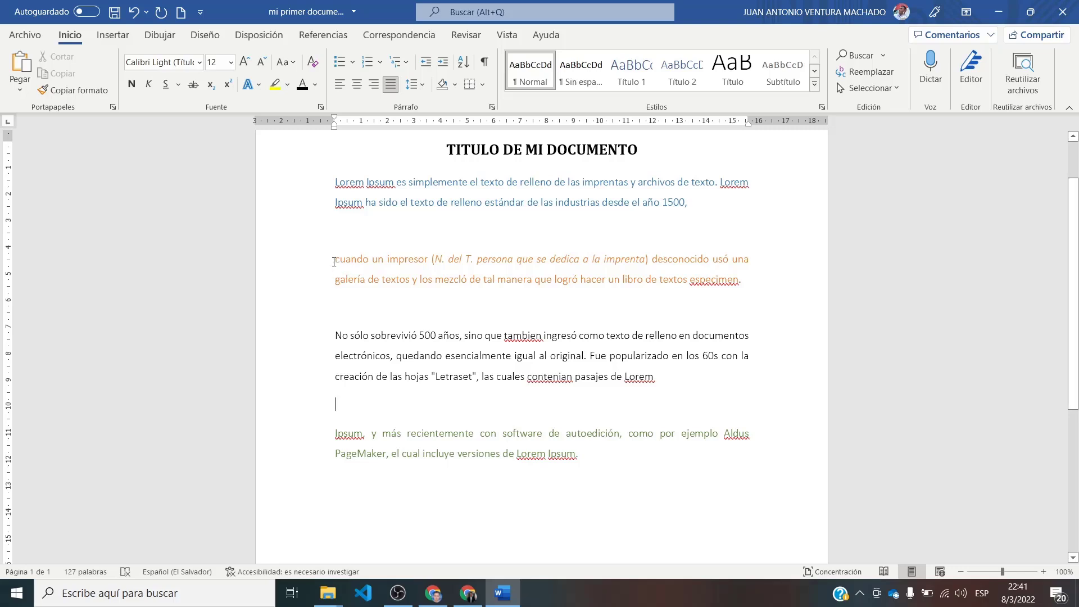
Step: Copy the opening paragraph ending 'año 1500,' with Copiar and again from the shortcut menu
mouse_move(331, 191)
mouse_down()
mouse_move(572, 186)
mouse_move(686, 205)
mouse_up()
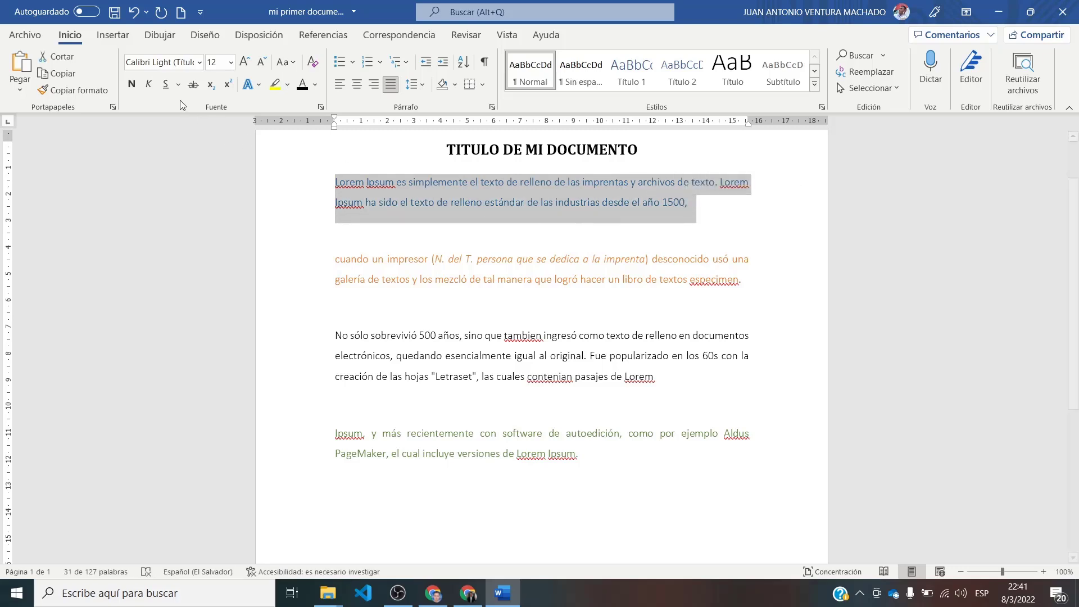
click(61, 76)
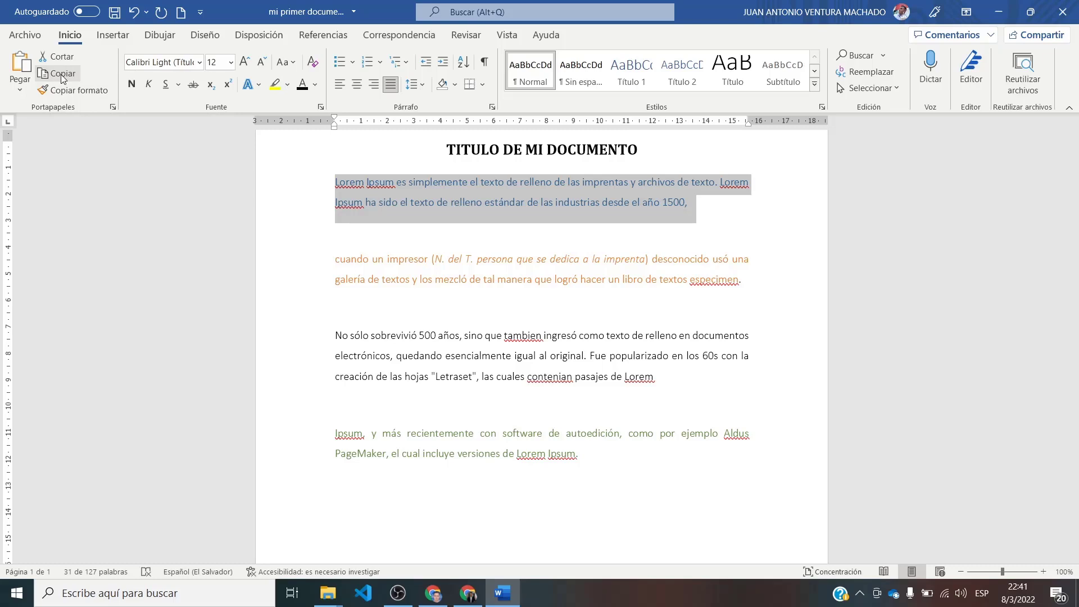
right_click(485, 192)
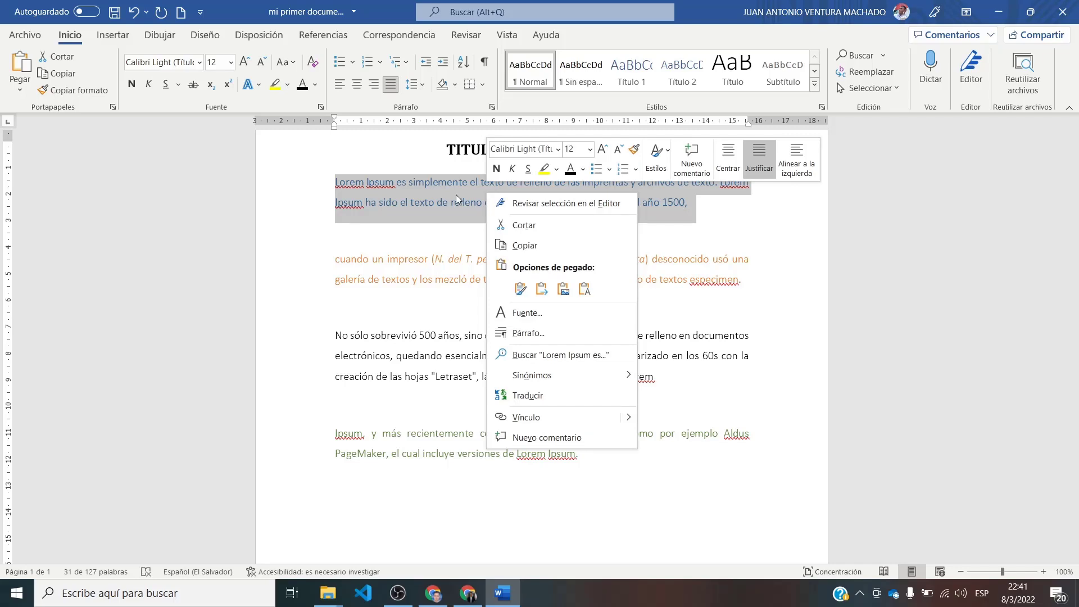
click(555, 250)
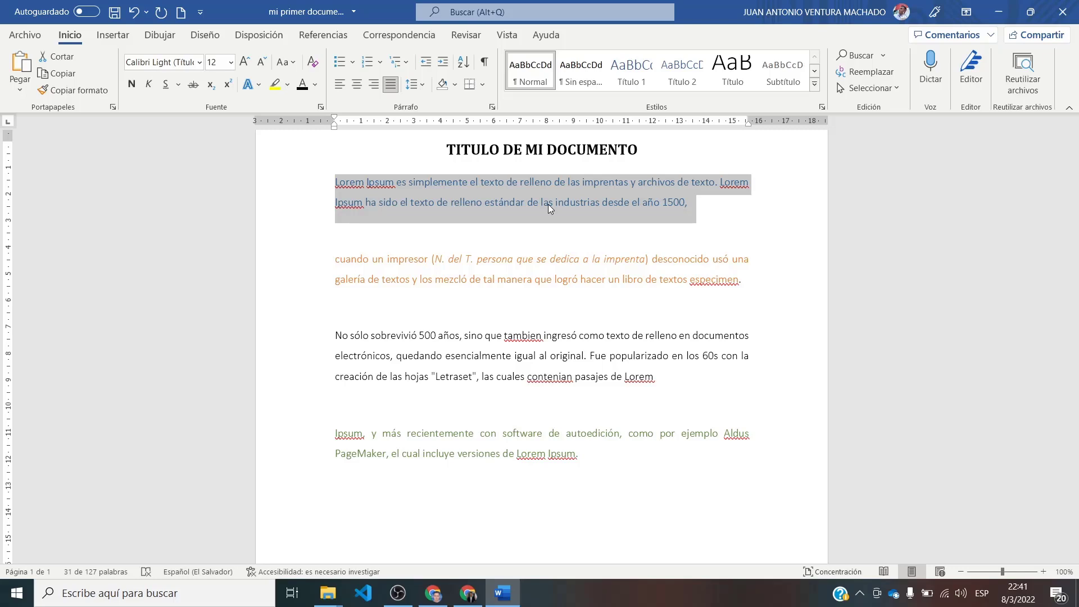
Step: Go to the last line, dismiss the Lorem spelling suggestions and undo the latest change
scroll(547, 459, down, 3)
right_click(534, 431)
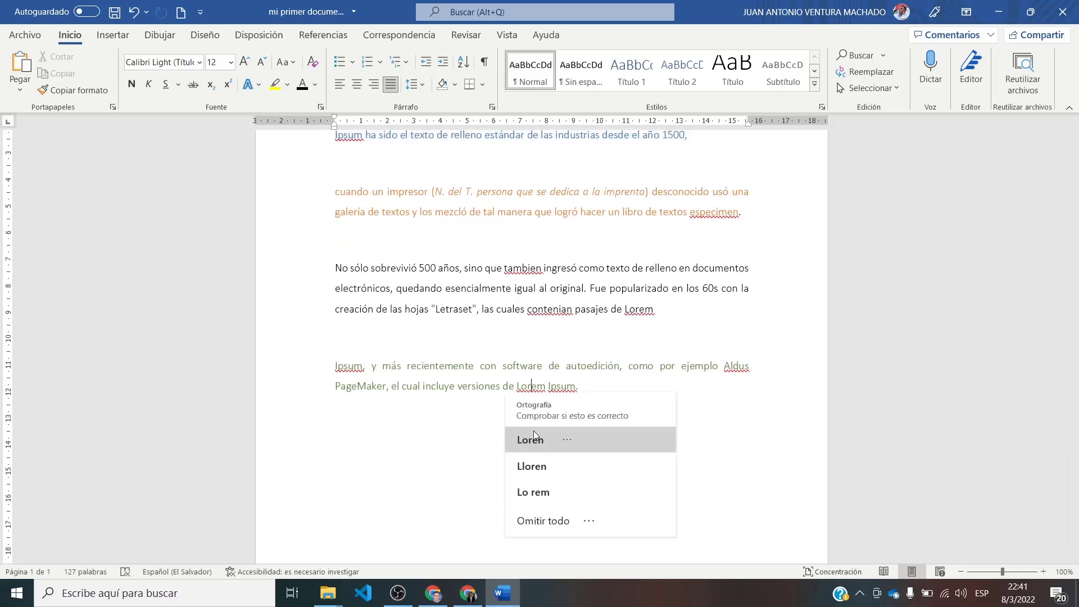
click(438, 440)
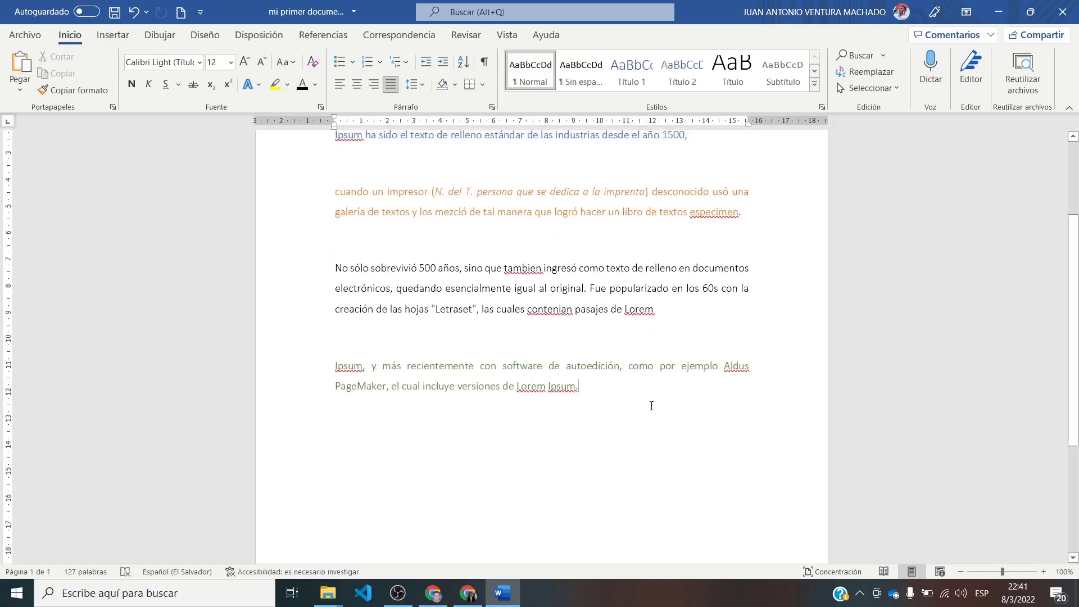
key(ctrl+z)
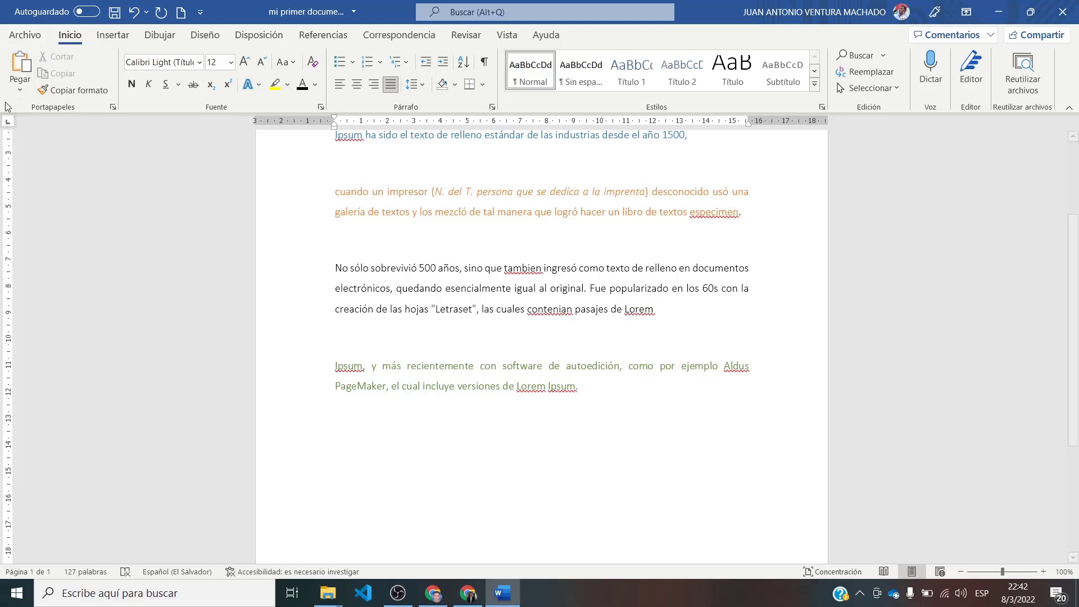
Step: Paste the copied paragraph at the document end, including a plain-text-only paste
click(20, 64)
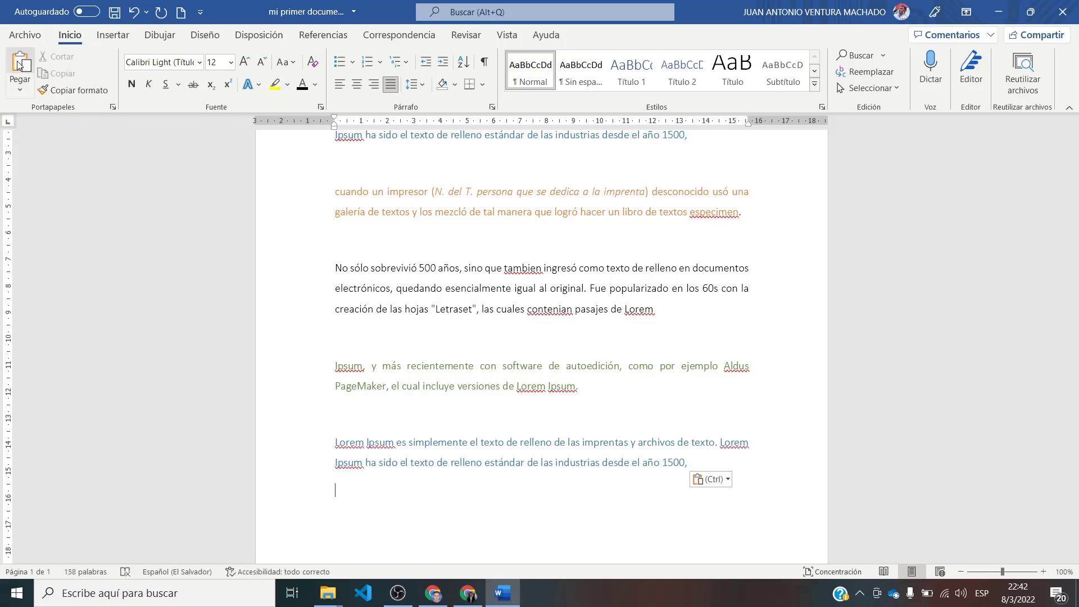
key(ctrl+z)
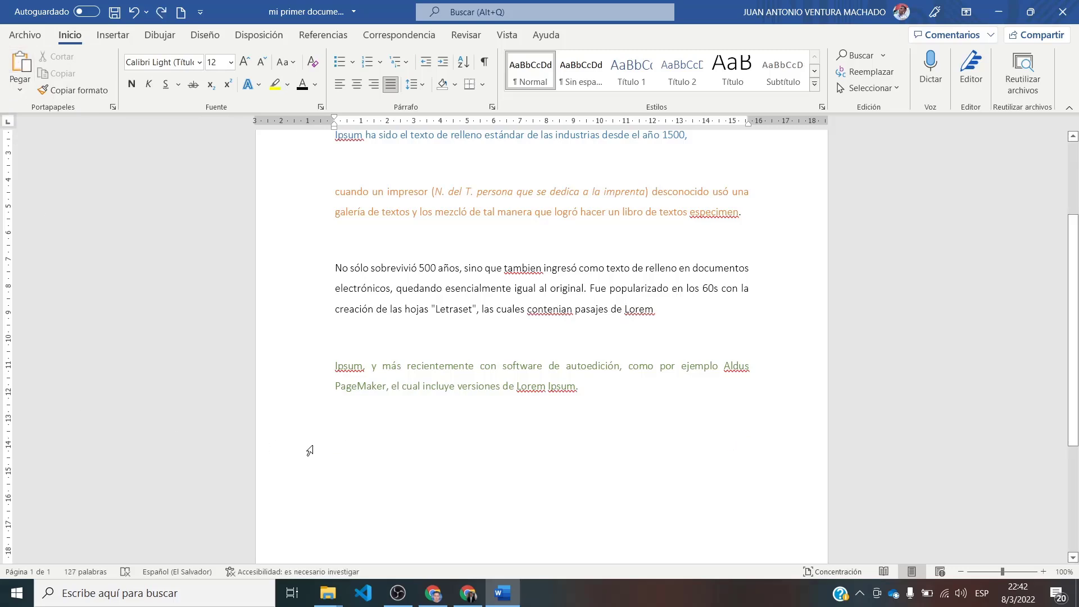
right_click(360, 441)
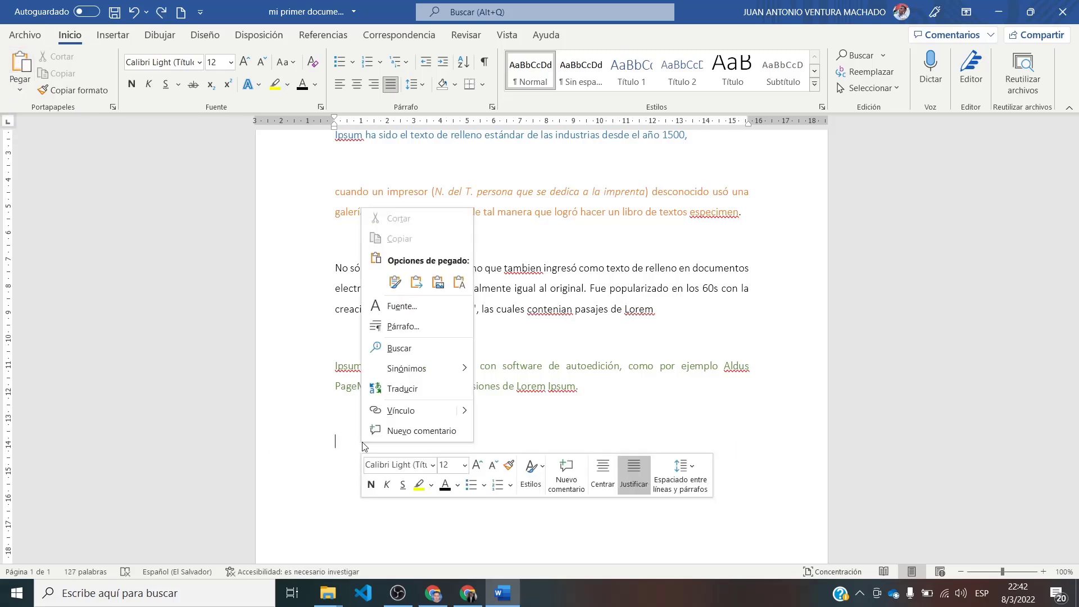
click(445, 269)
click(459, 284)
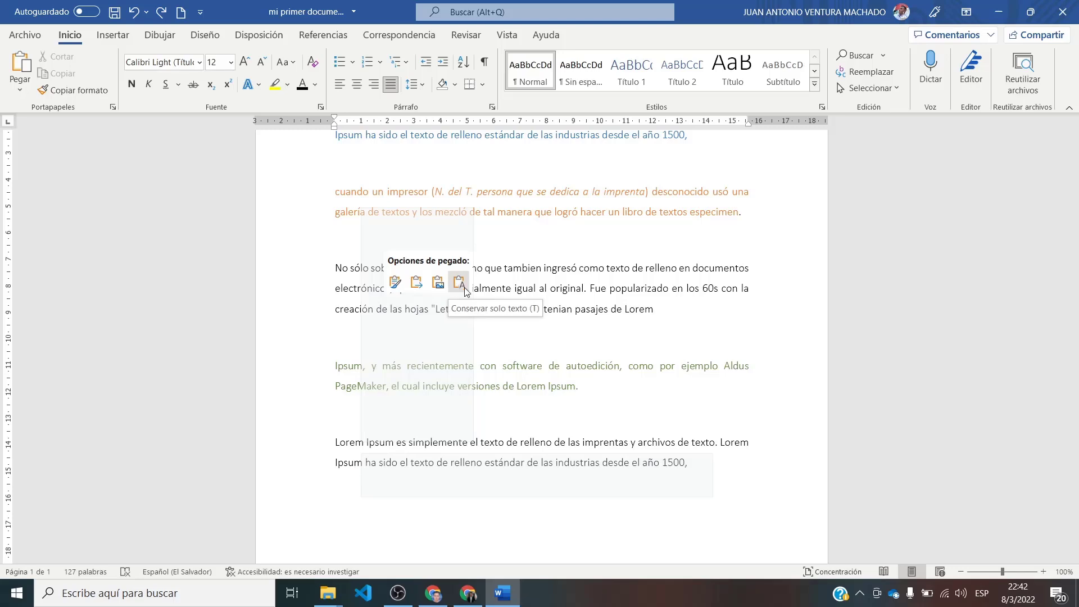
Step: Undo the paste and delete the duplicated paragraph at the end
key(ctrl+z)
right_click(337, 443)
click(548, 508)
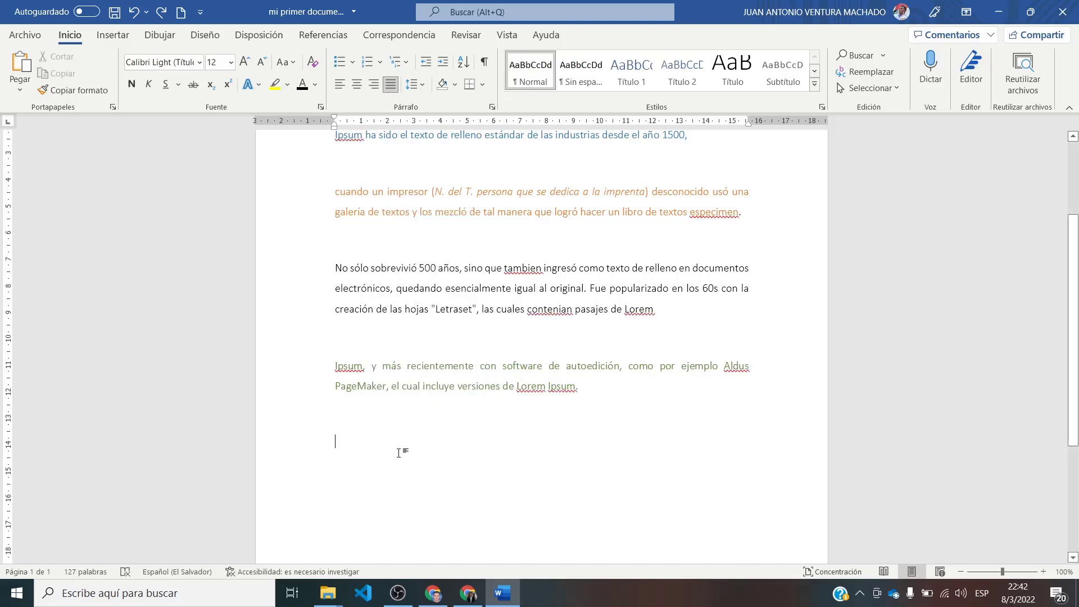
scroll(399, 393, up, 3)
Step: Copy the first Lorem Ipsum paragraph and paste it on the empty last line
drag(329, 222, 695, 239)
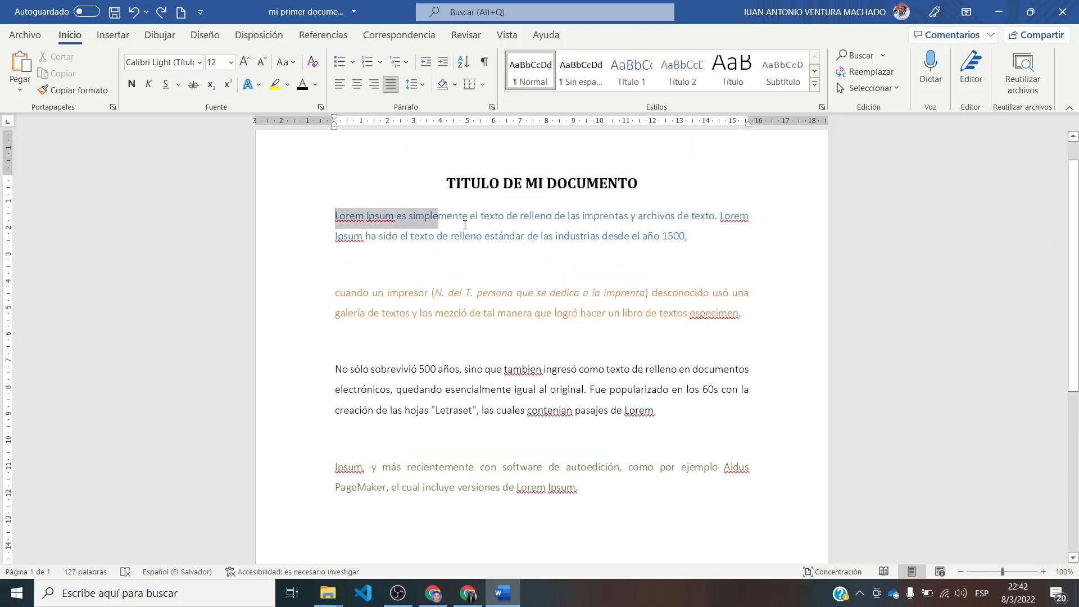
right_click(628, 235)
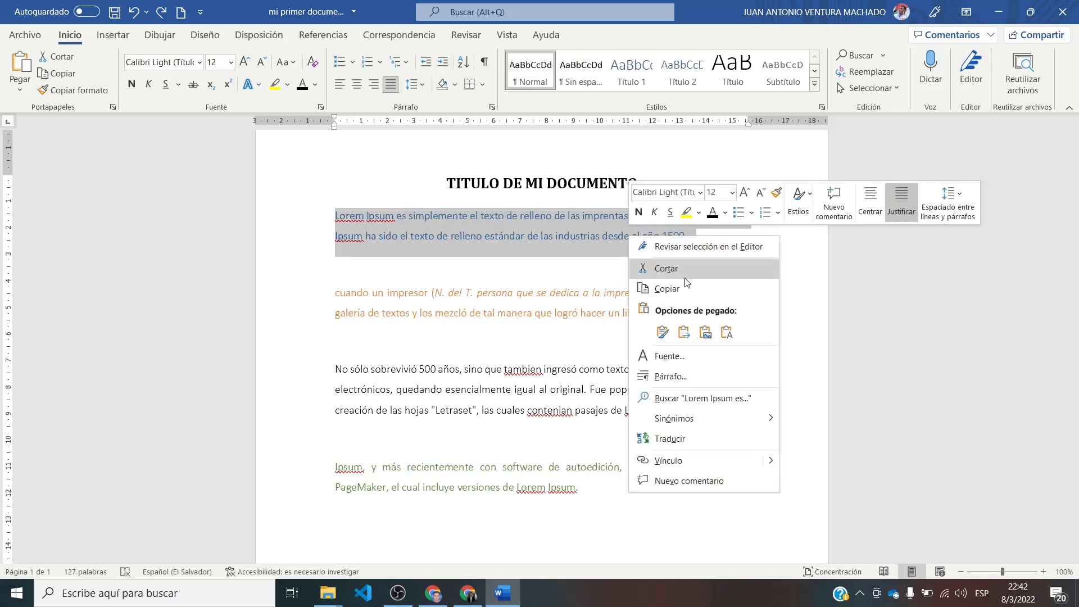
click(667, 288)
scroll(393, 393, down, 2)
right_click(352, 457)
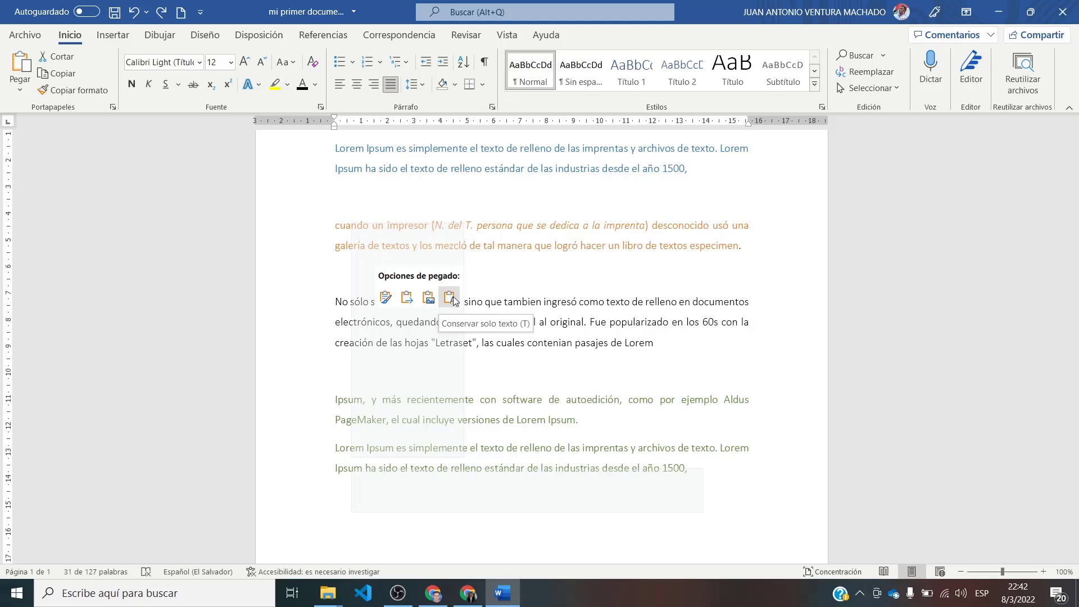
click(420, 541)
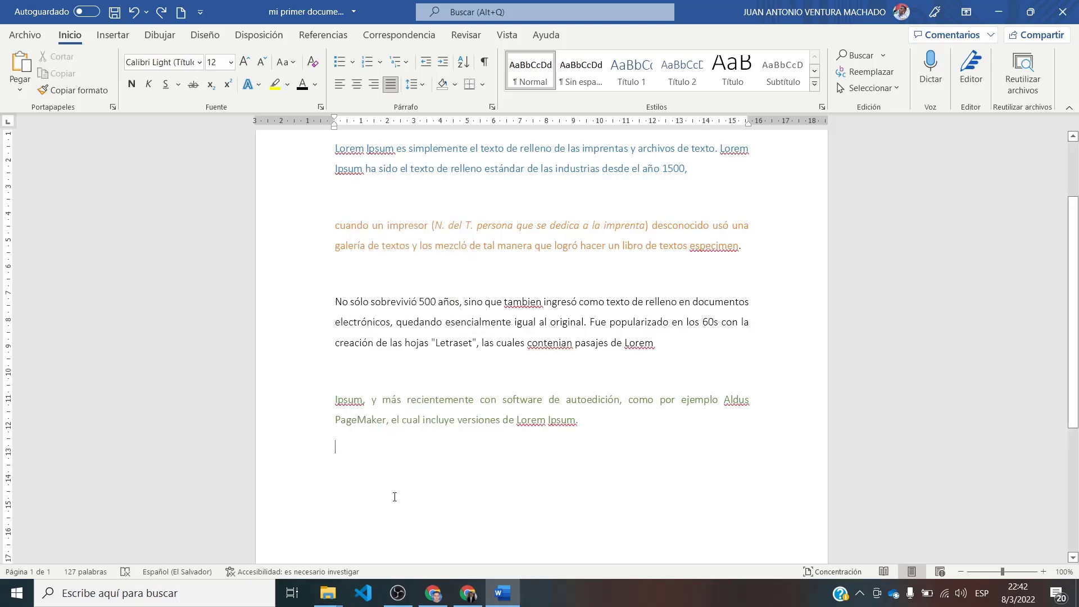
text(Lorem Ipsum es simplemente el texto de relleno de las imprentas y archivos de texto. Lorem Ipsum ha sido el texto de relleno estándar de las industrias desde el año 1500,)
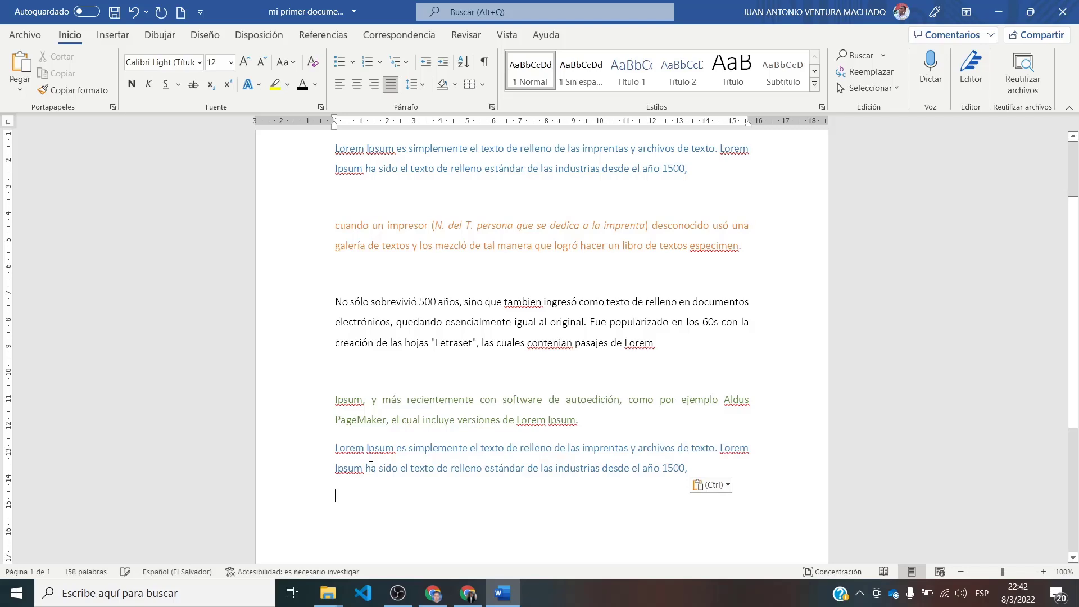
Step: Select the orange 'cuando un impresor' paragraph and start a new line at the document's end
scroll(371, 466, down, 3)
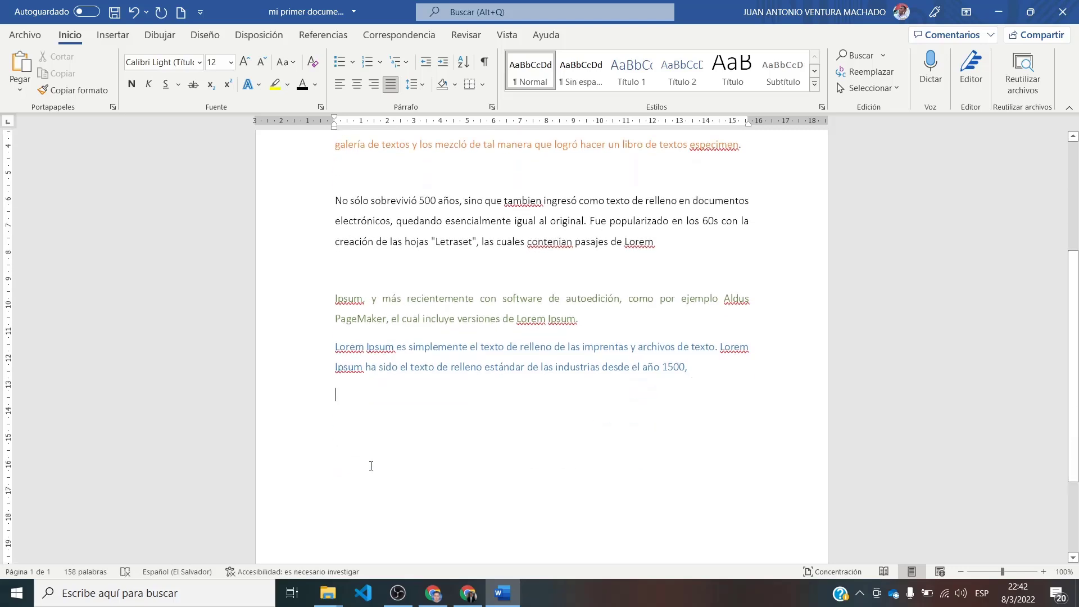
scroll(371, 466, up, 4)
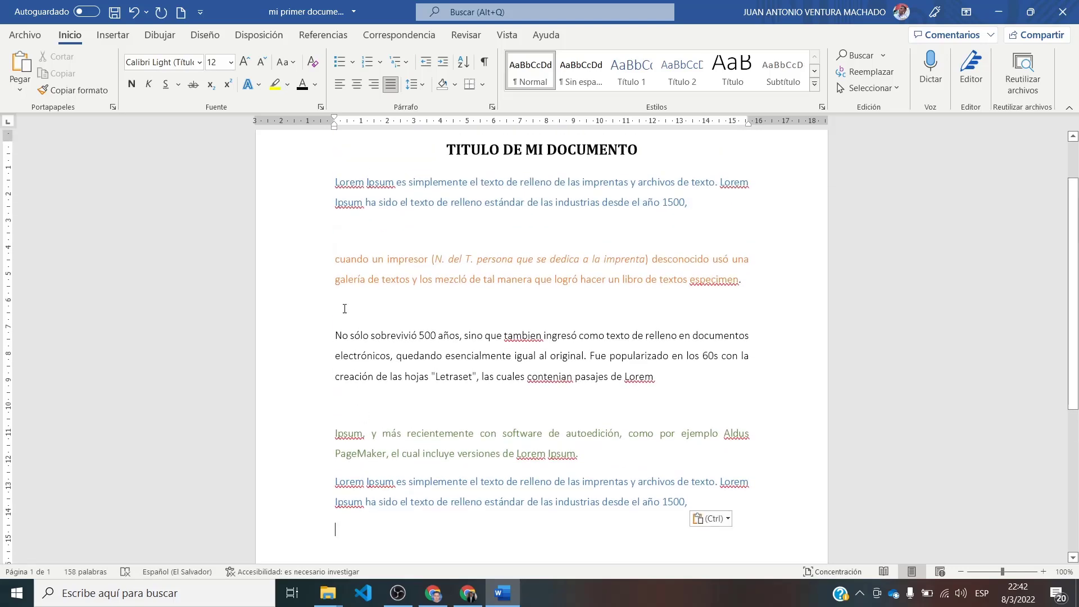
drag(335, 259, 672, 307)
key(ctrl+c)
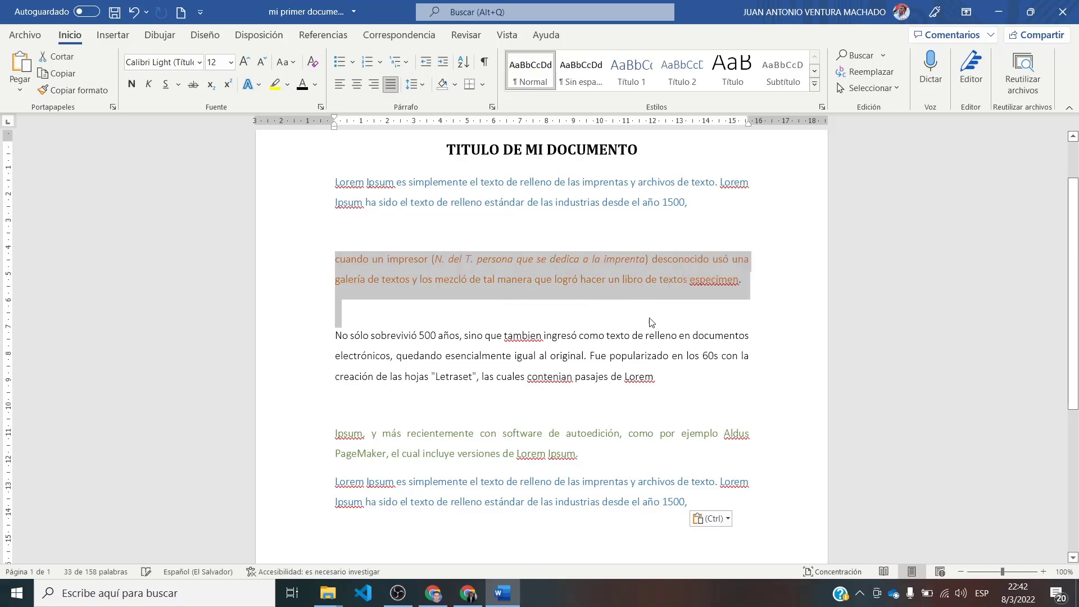
click(729, 507)
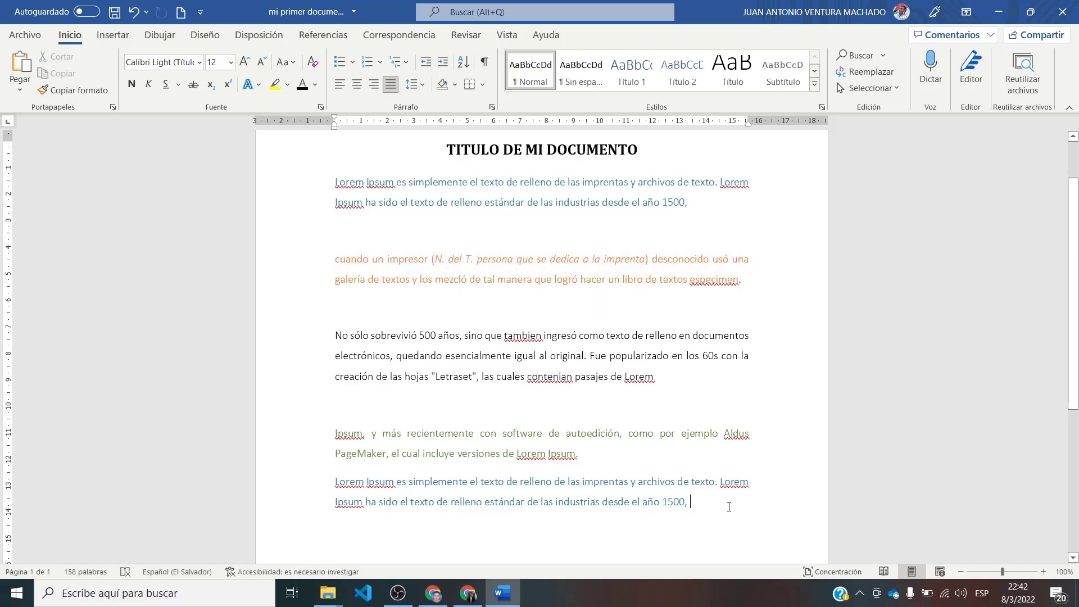
key(Return)
Step: Paste the orange paragraph copy at the end, then cut the green PageMaker paragraph and paste it below the first paragraph
key(ctrl+v)
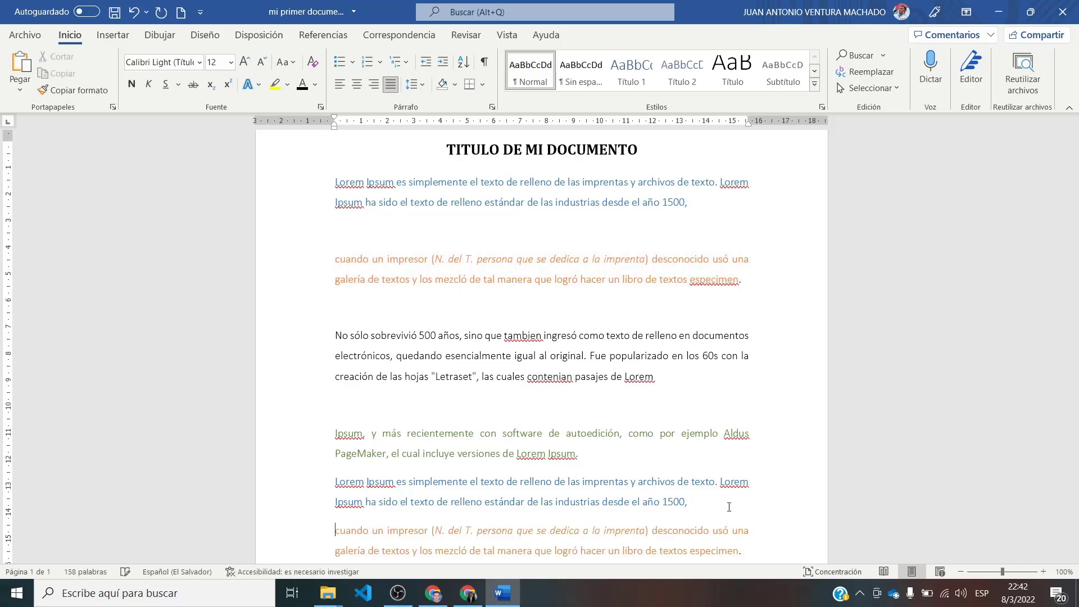
scroll(428, 188, up, 1)
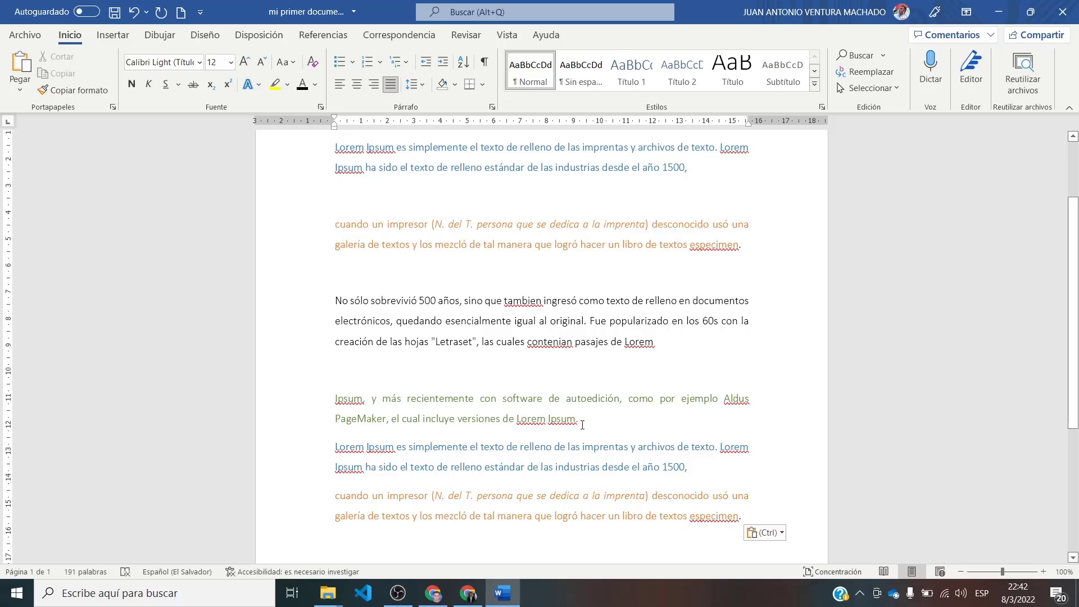
drag(582, 425, 332, 401)
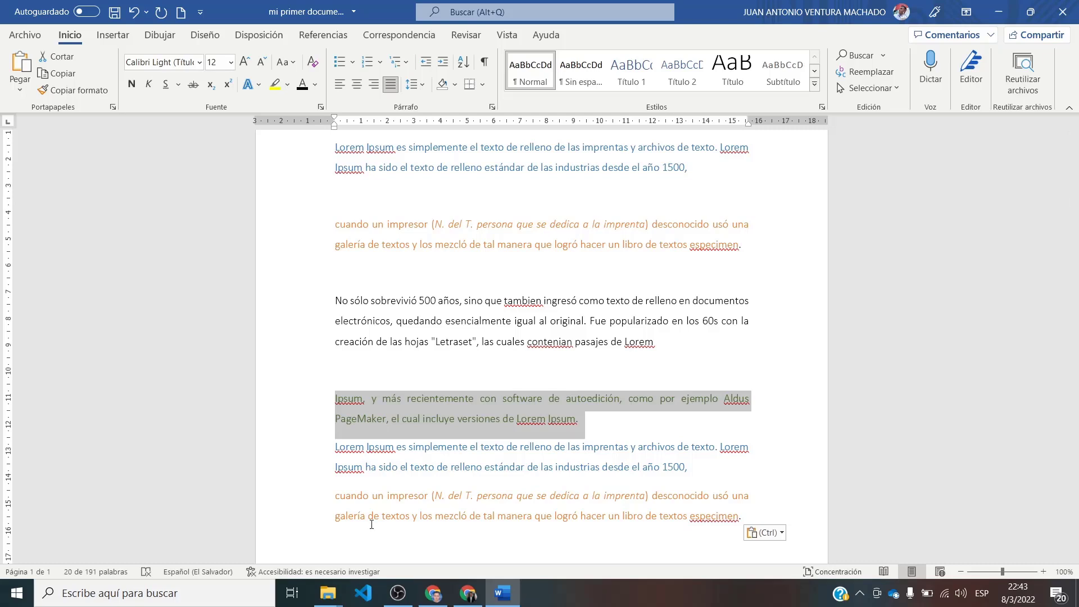
click(53, 58)
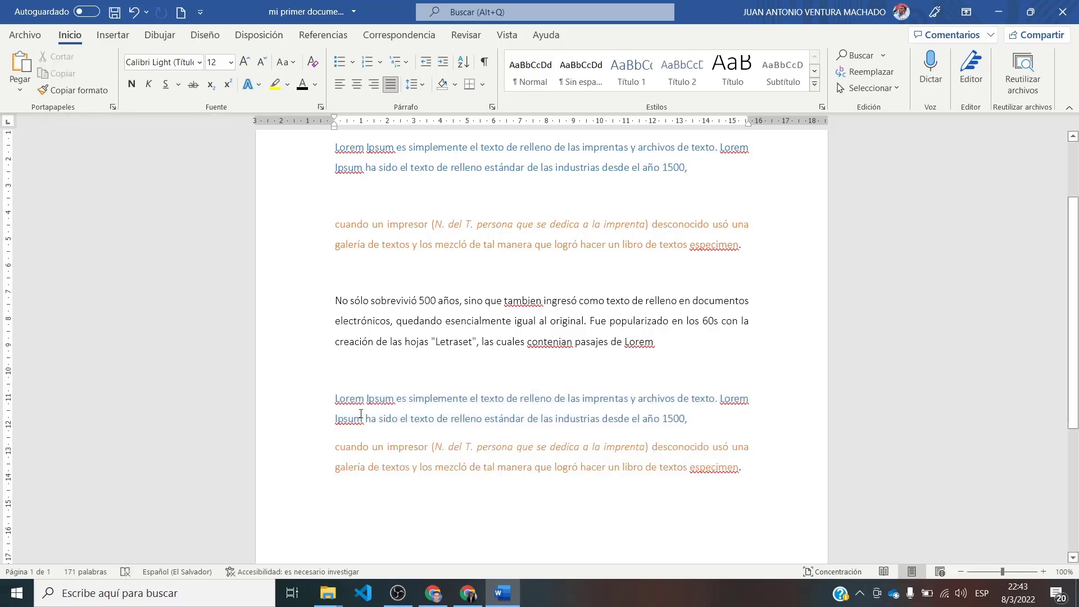
click(389, 197)
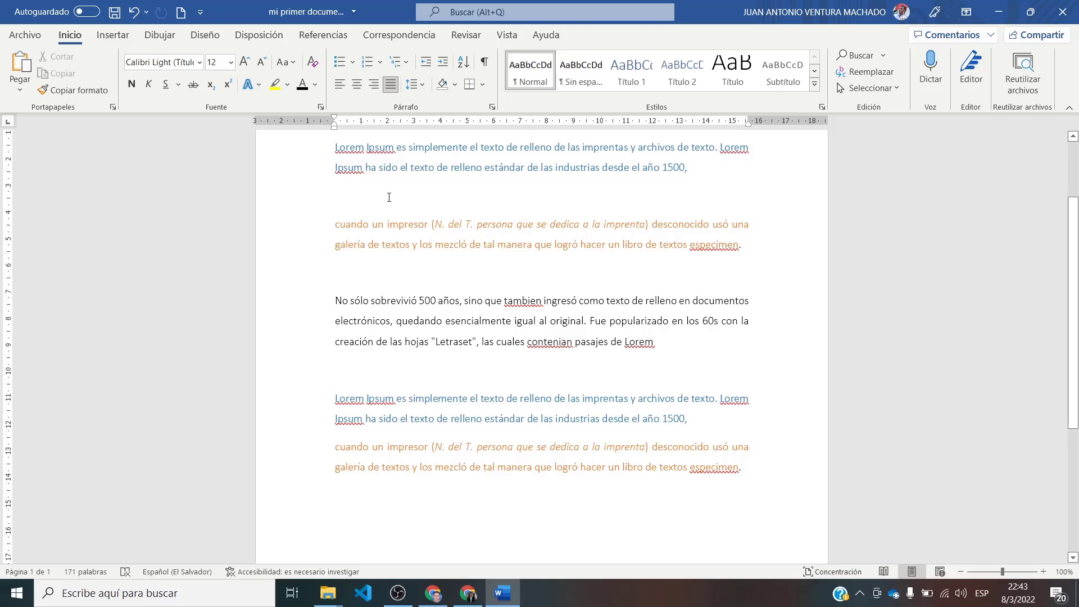
click(19, 67)
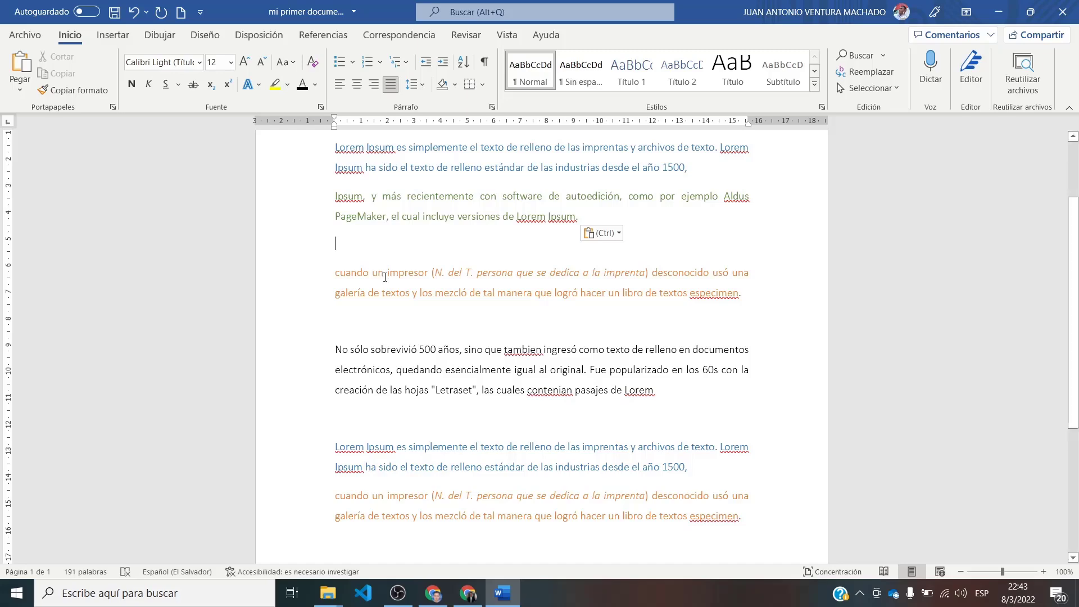
ctrl+scroll(373, 285, down, 1)
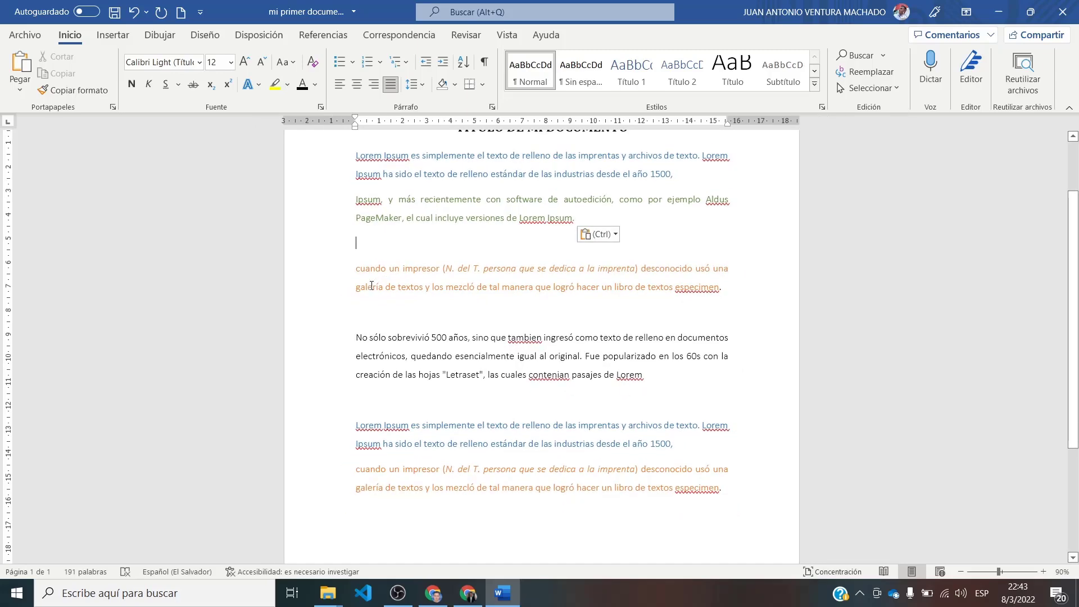
scroll(371, 285, up, 1)
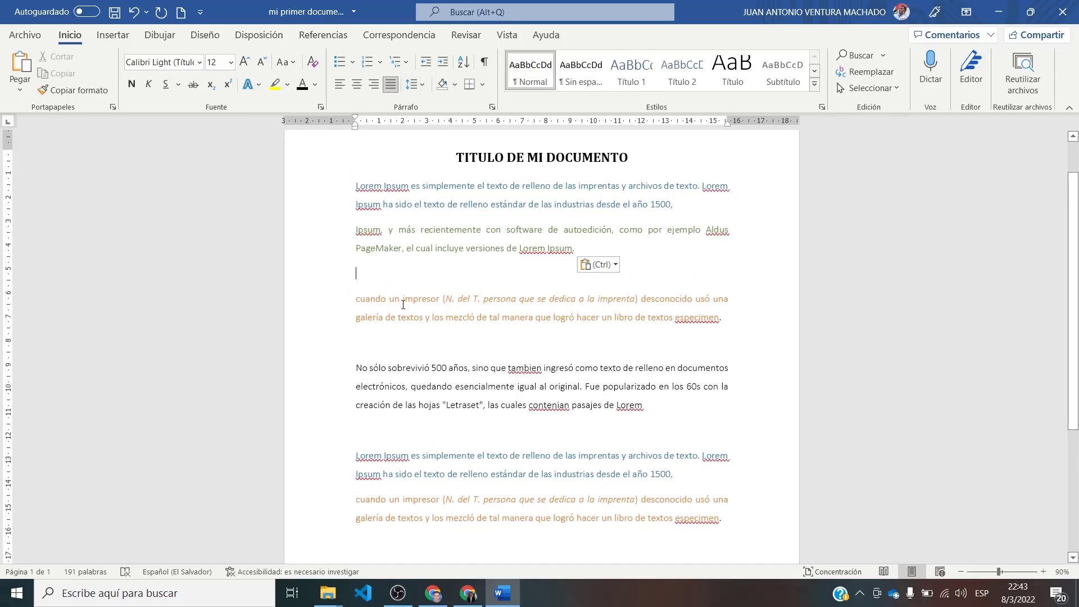
mouse_move(357, 229)
mouse_down()
mouse_move(504, 232)
mouse_move(468, 280)
mouse_up()
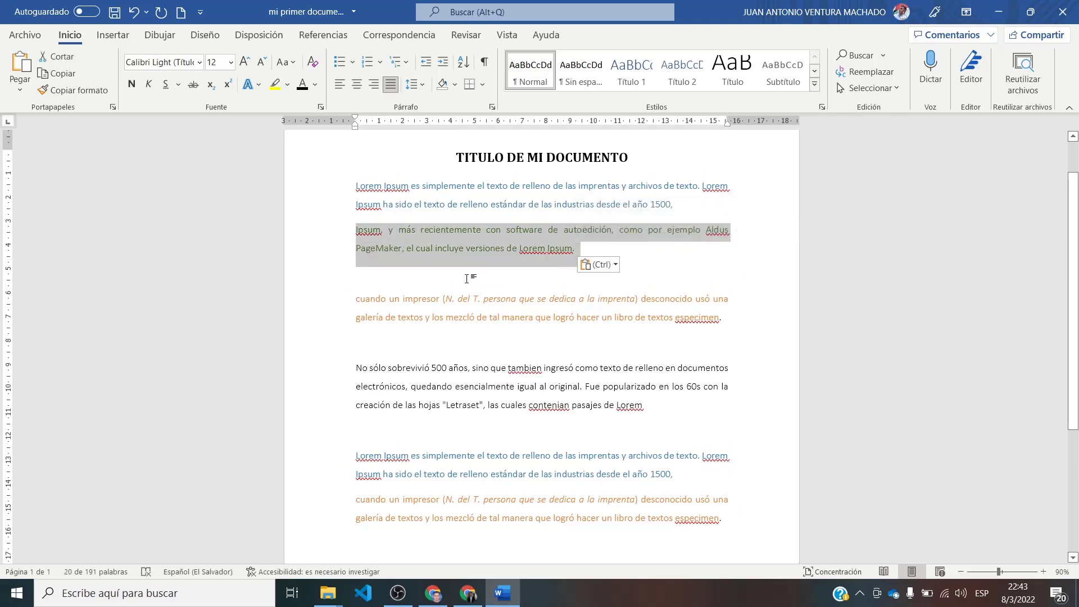
click(437, 423)
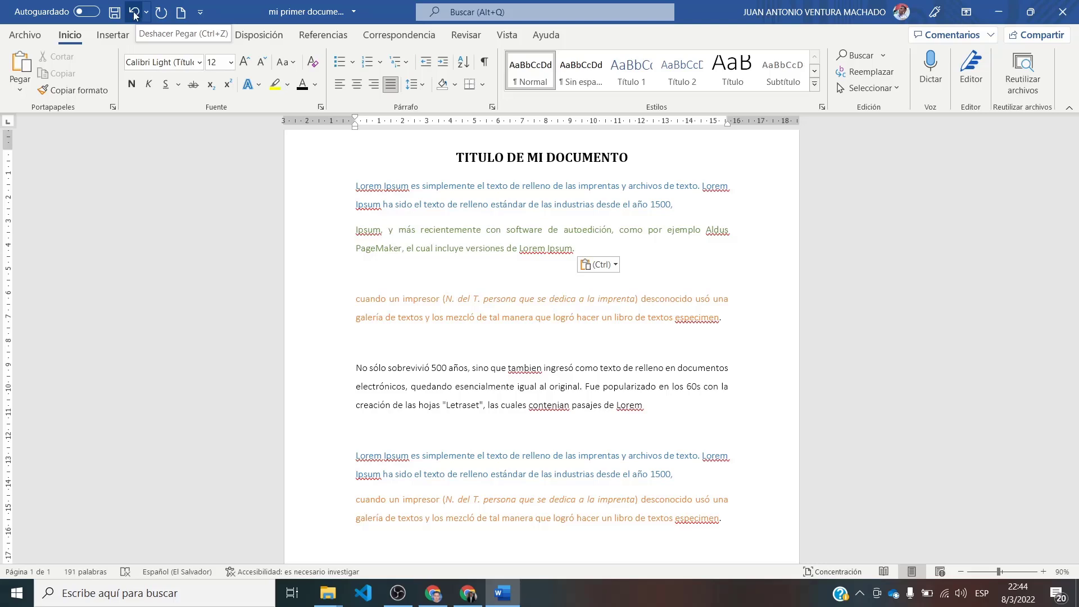
Step: Undo the green paragraph move and the orange paste, then redo all three changes
click(134, 13)
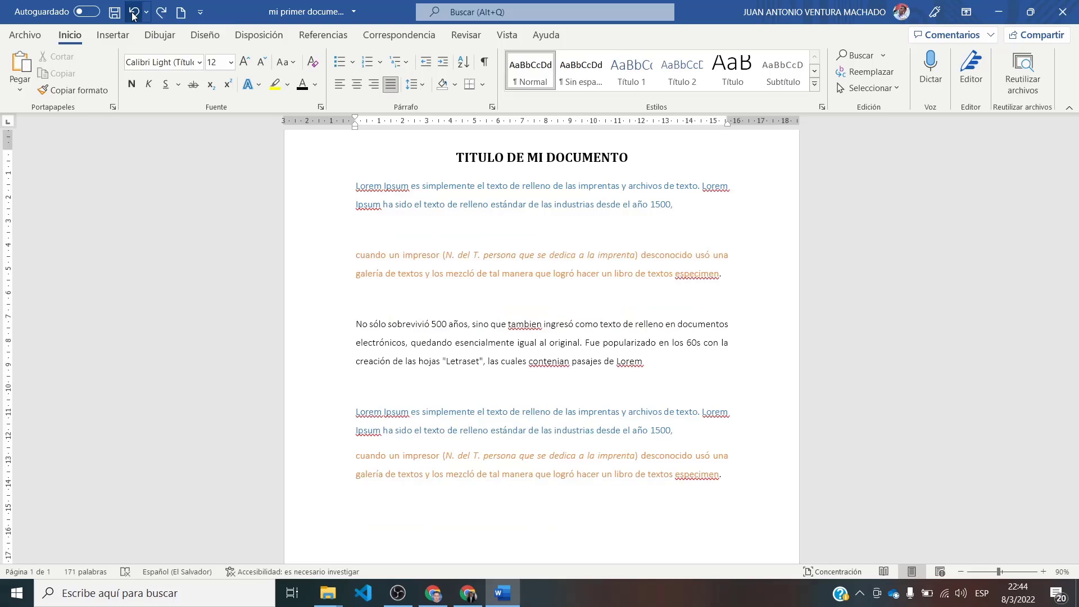
click(133, 14)
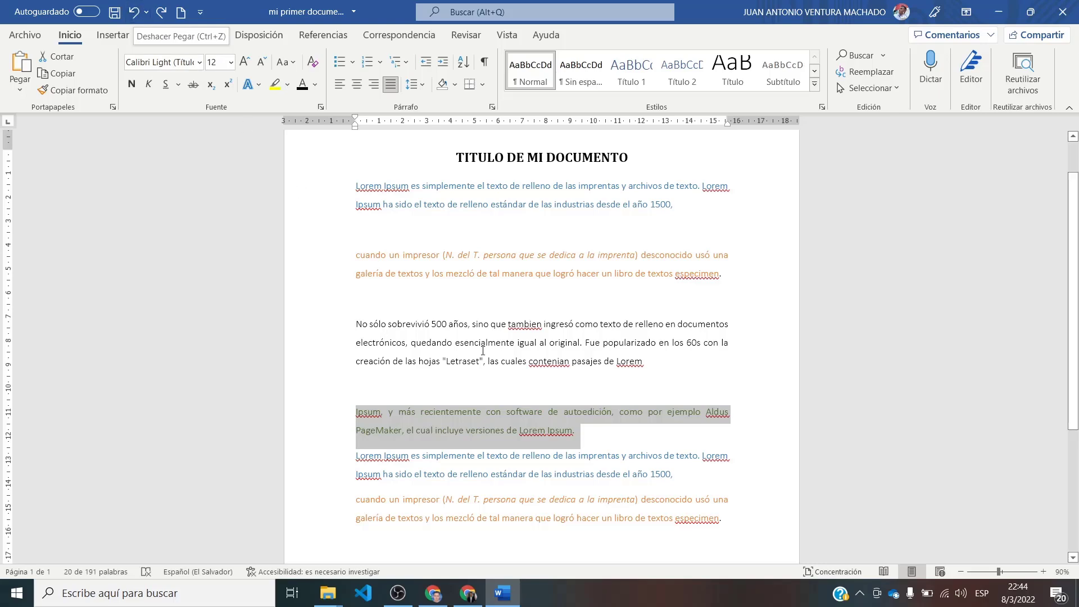
key(ctrl+z)
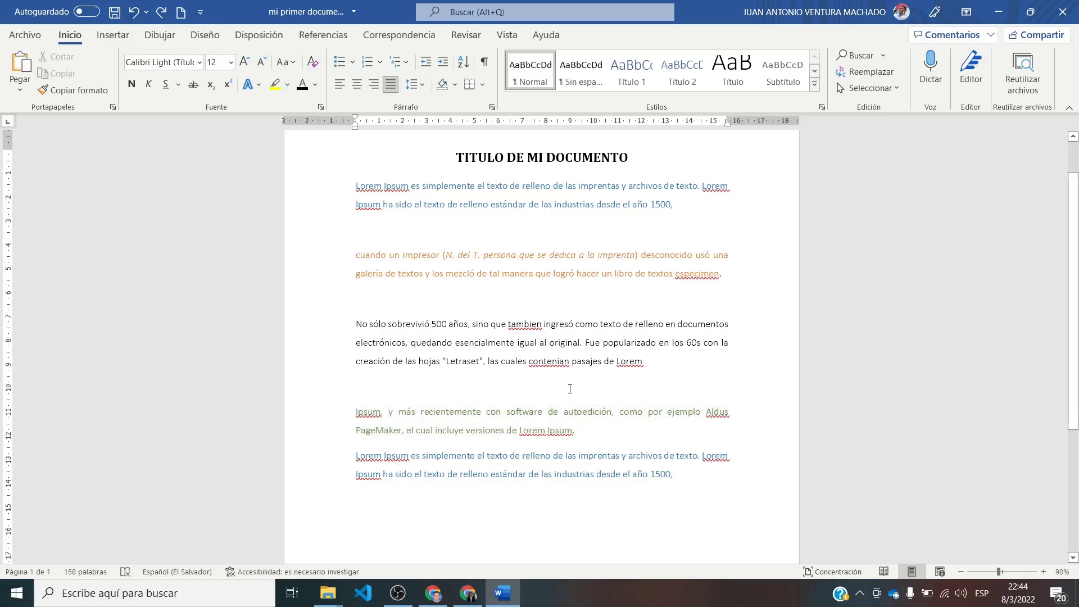
click(161, 13)
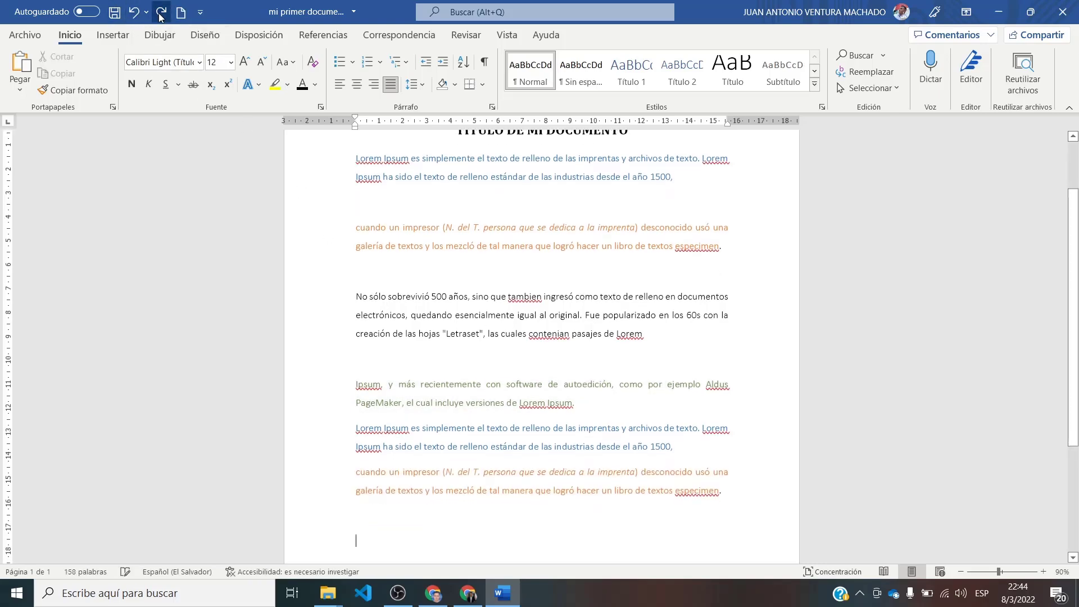
click(161, 12)
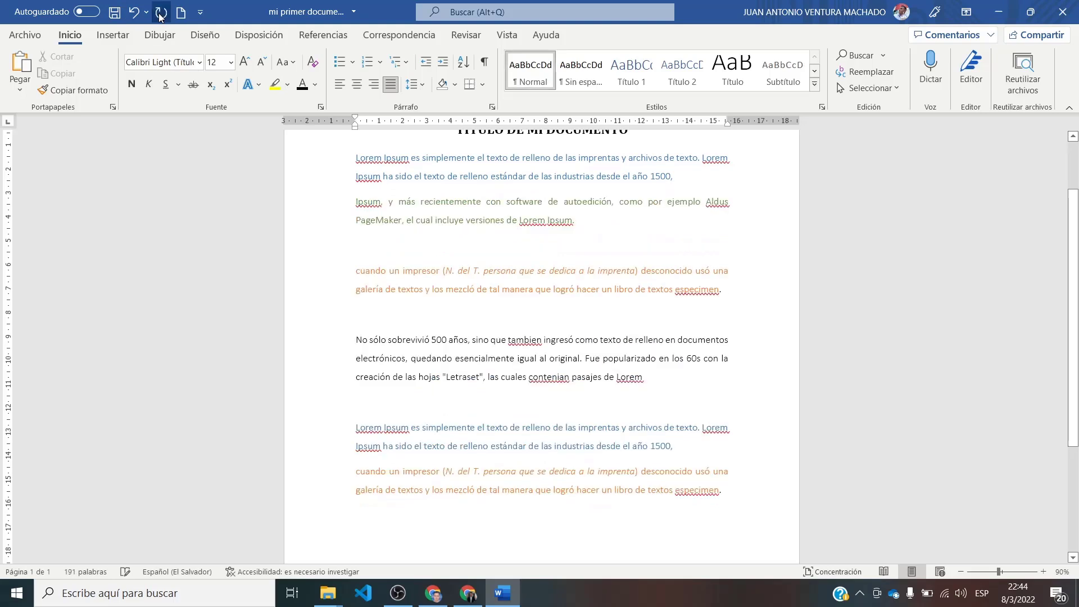
click(481, 313)
scroll(481, 313, up, 2)
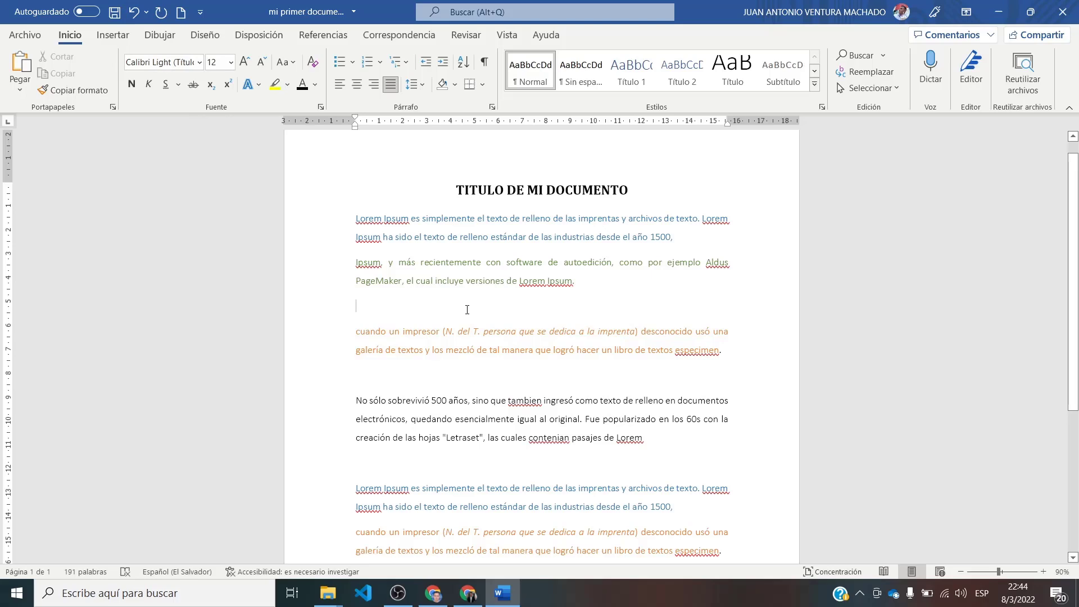
Step: Undo and redo again with Ctrl+Z and Ctrl+Y, ending with the blue Lorem Ipsum copy last
key(ctrl+z)
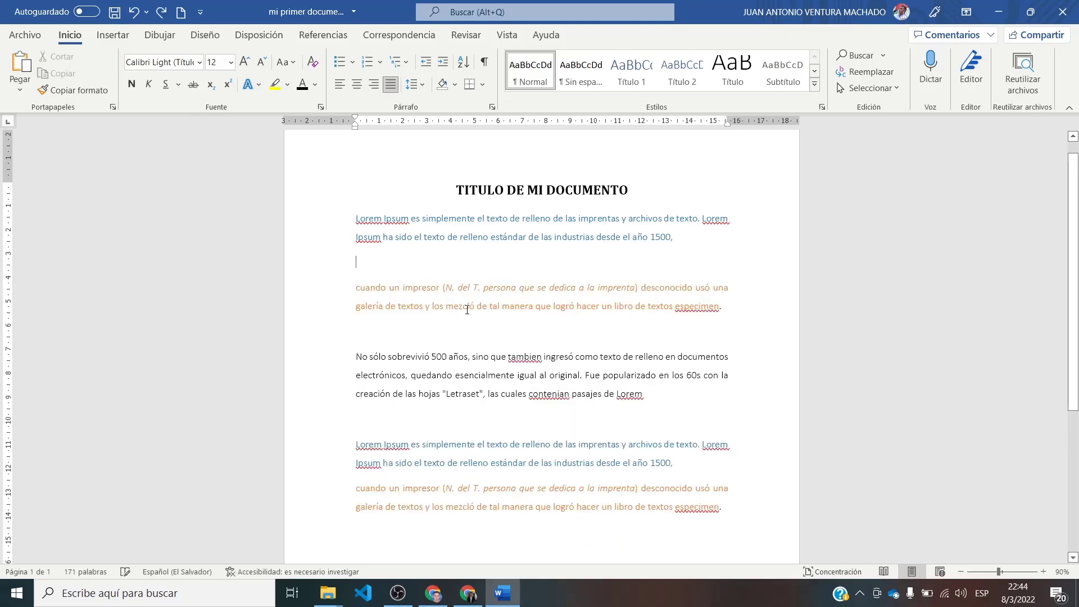
key(ctrl+y)
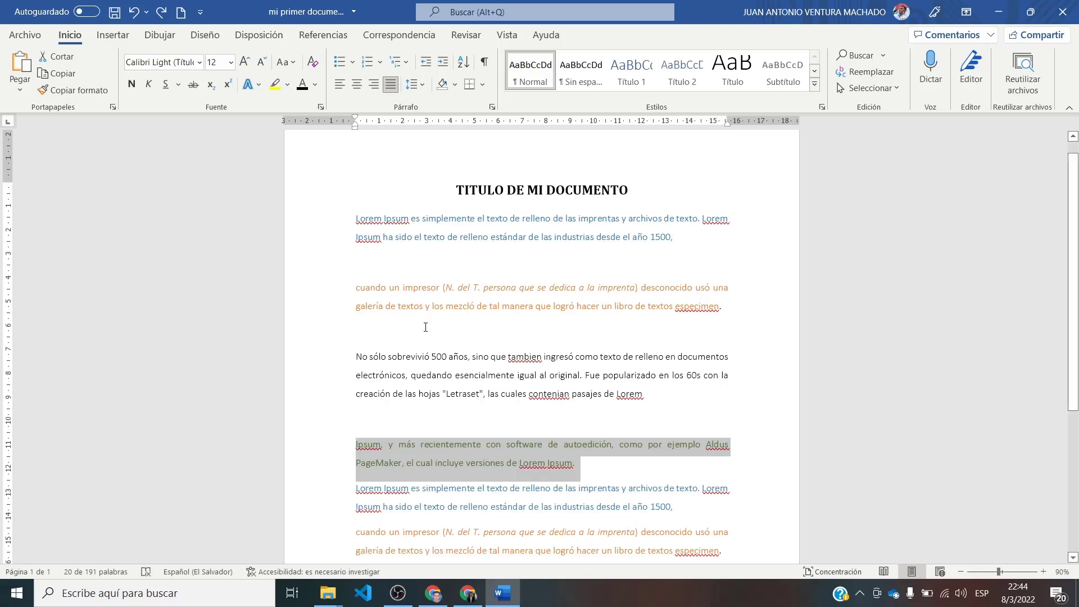
scroll(432, 359, down, 1)
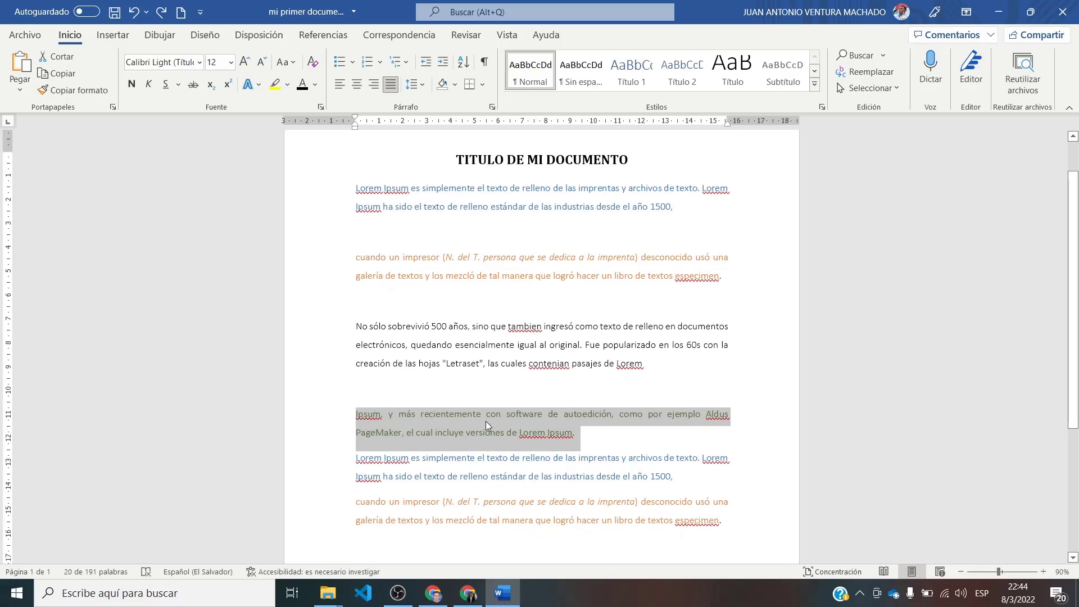
key(ctrl+z)
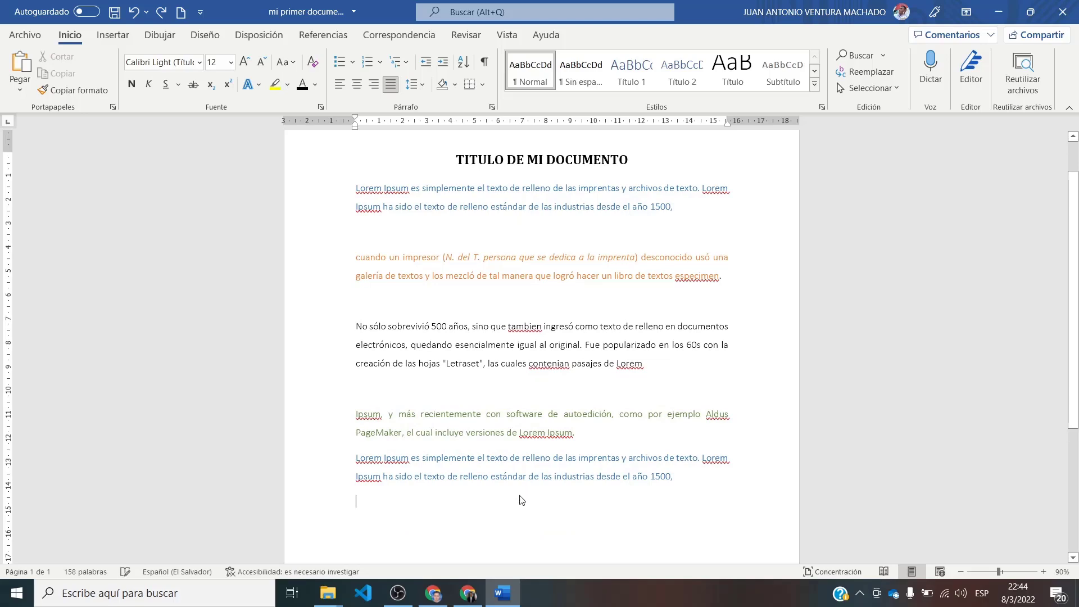
key(ctrl+z)
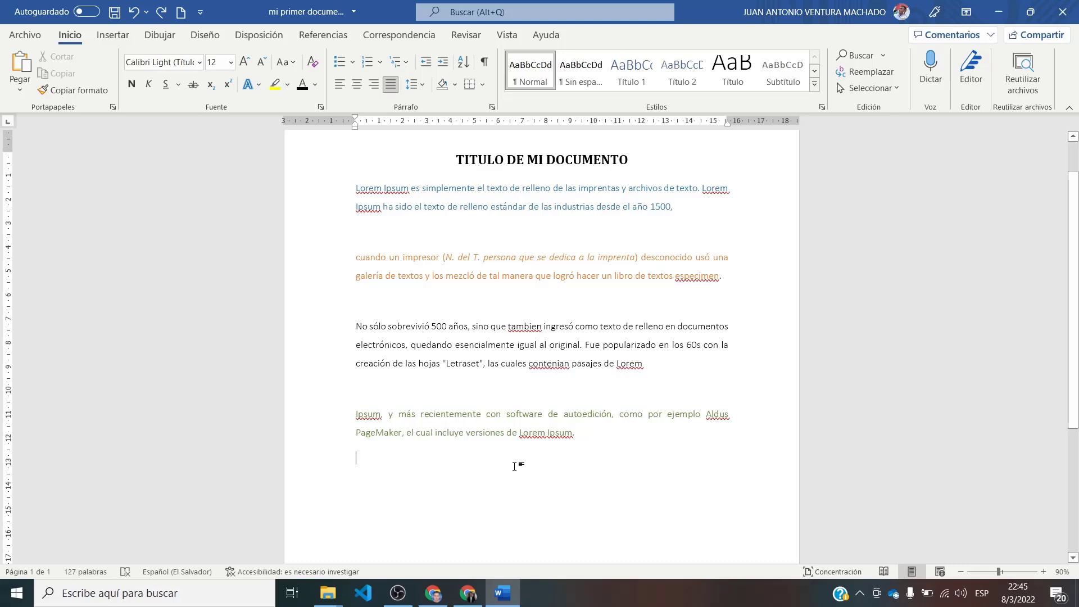
click(160, 16)
key(ctrl+z)
key(ctrl+y)
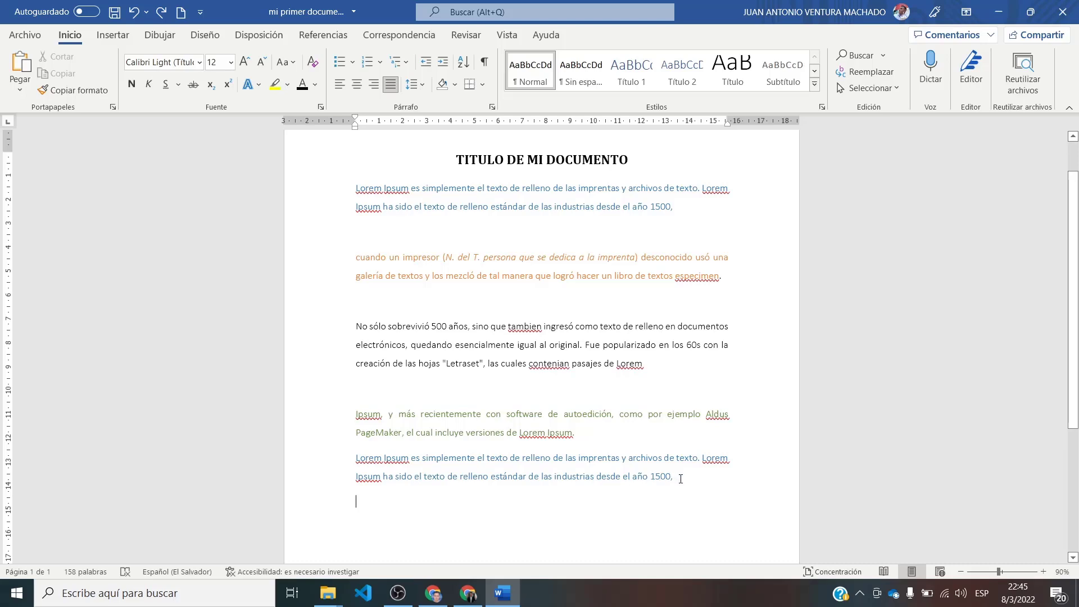
Step: Make all of the document's text black
key(ctrl+a)
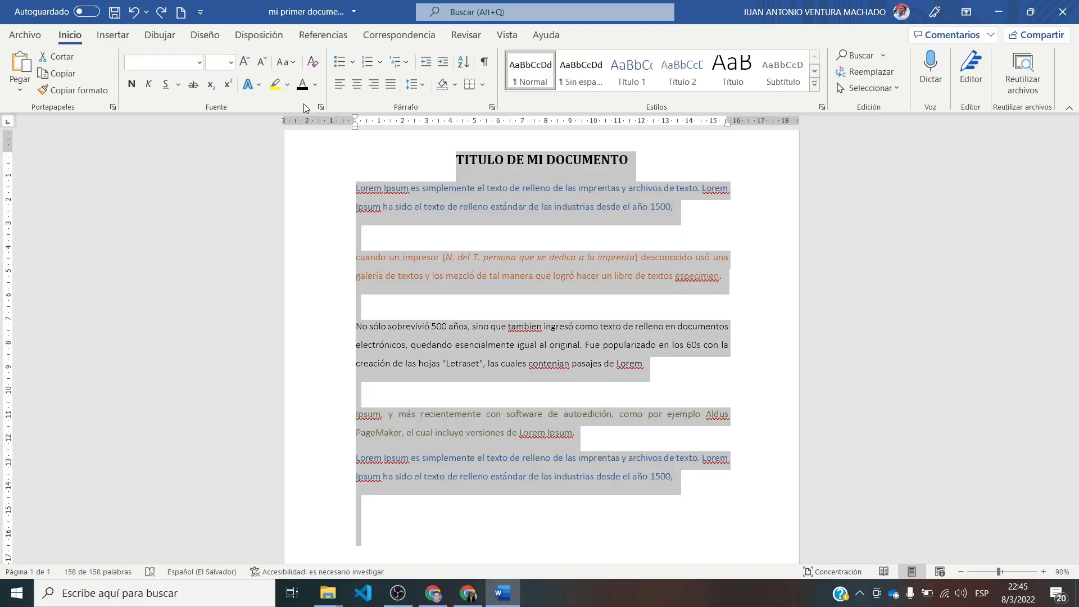
click(315, 86)
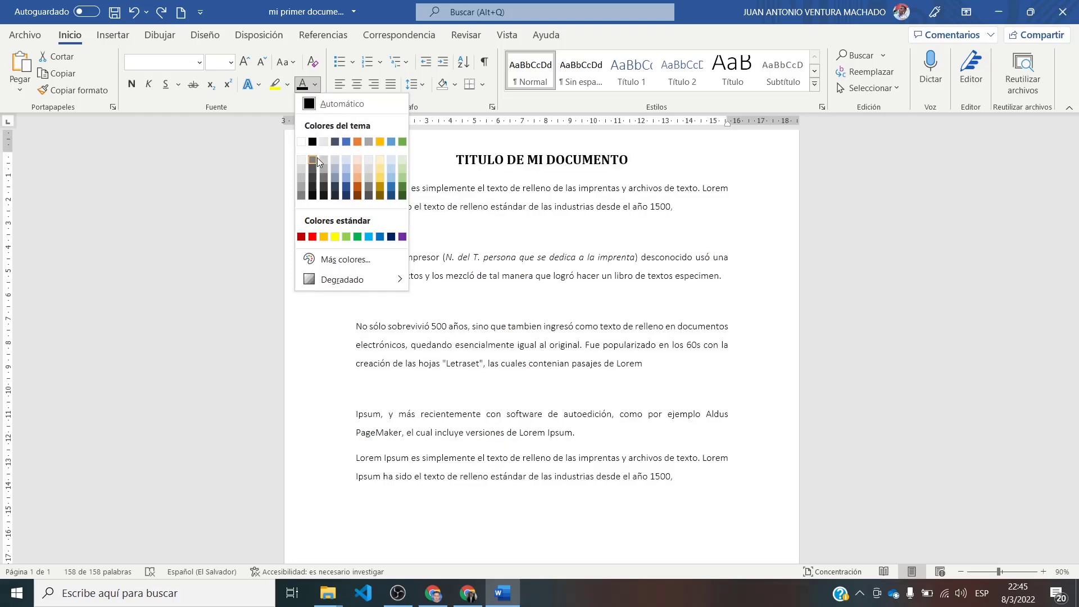
click(310, 196)
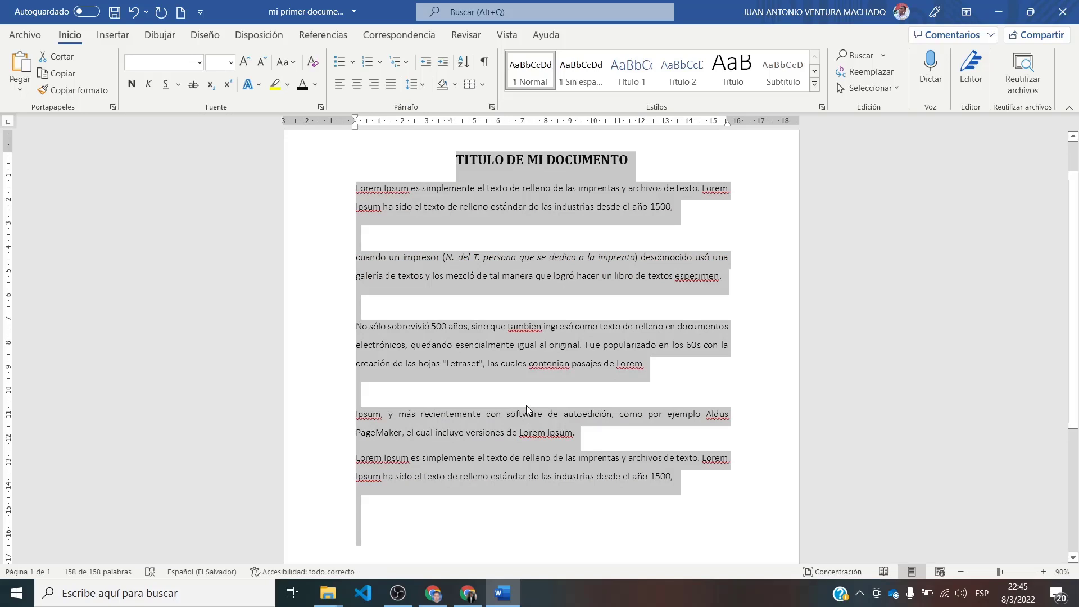
Step: Restore the text accidentally replaced by 'D' with undo, keeping the black colour
text(D)
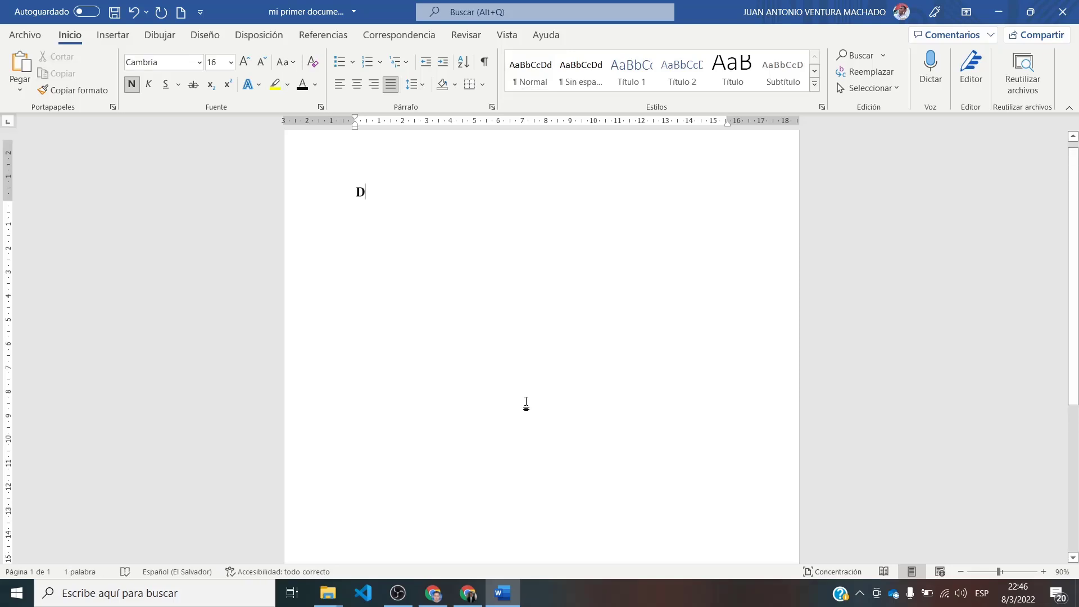
scroll(526, 405, up, 2)
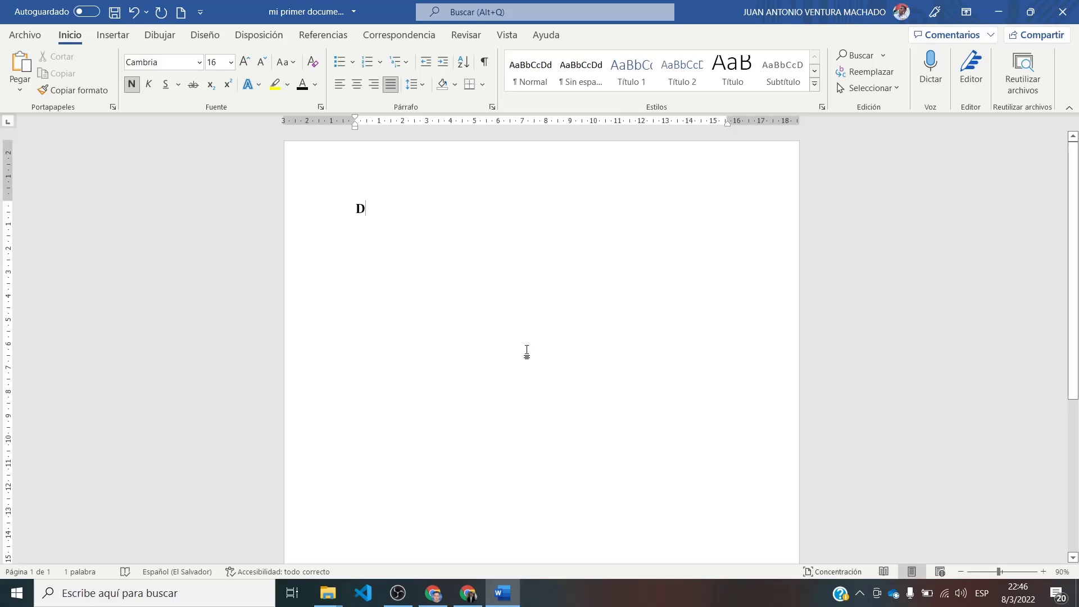
key(ctrl+z)
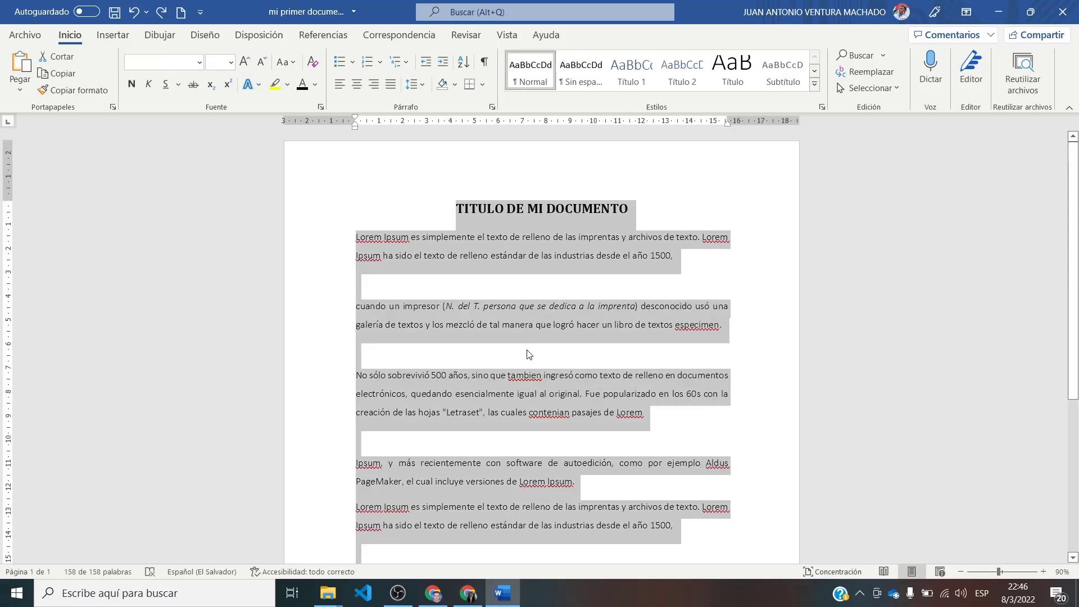
key(Delete)
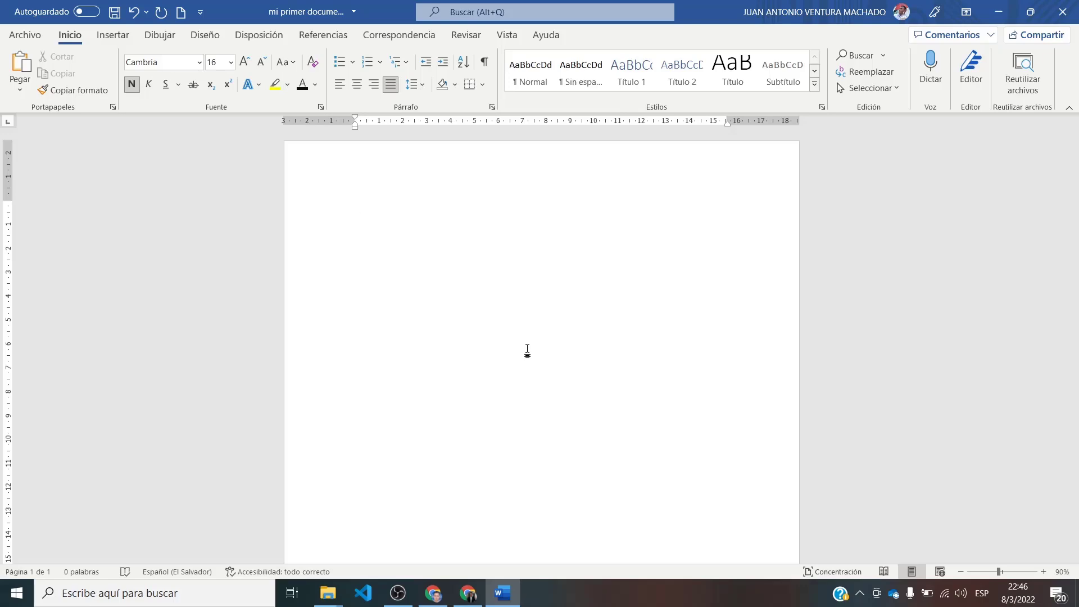
key(ctrl+z)
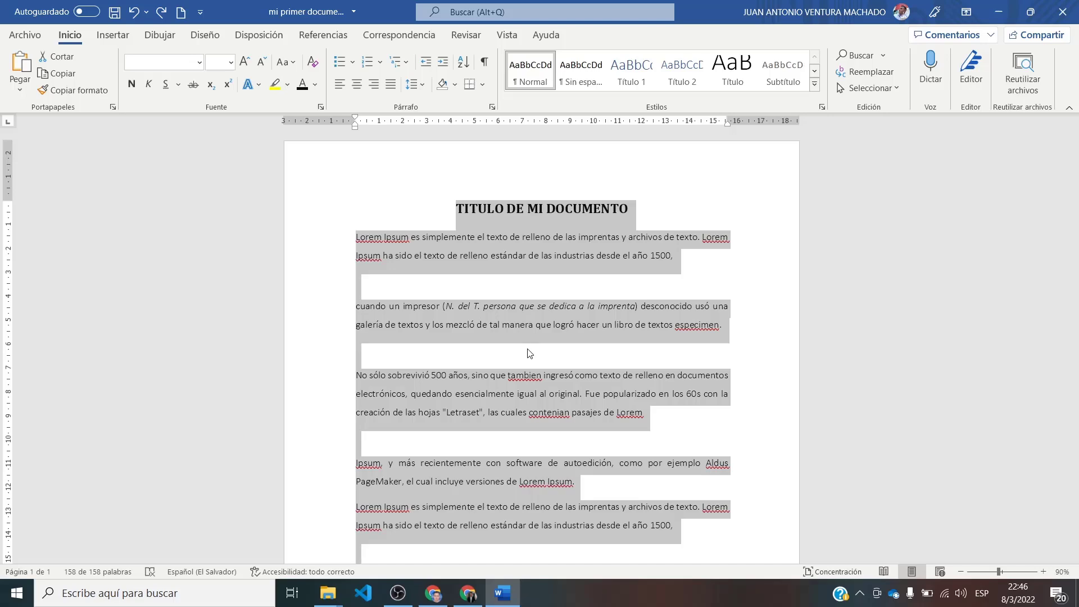
key(ctrl+z)
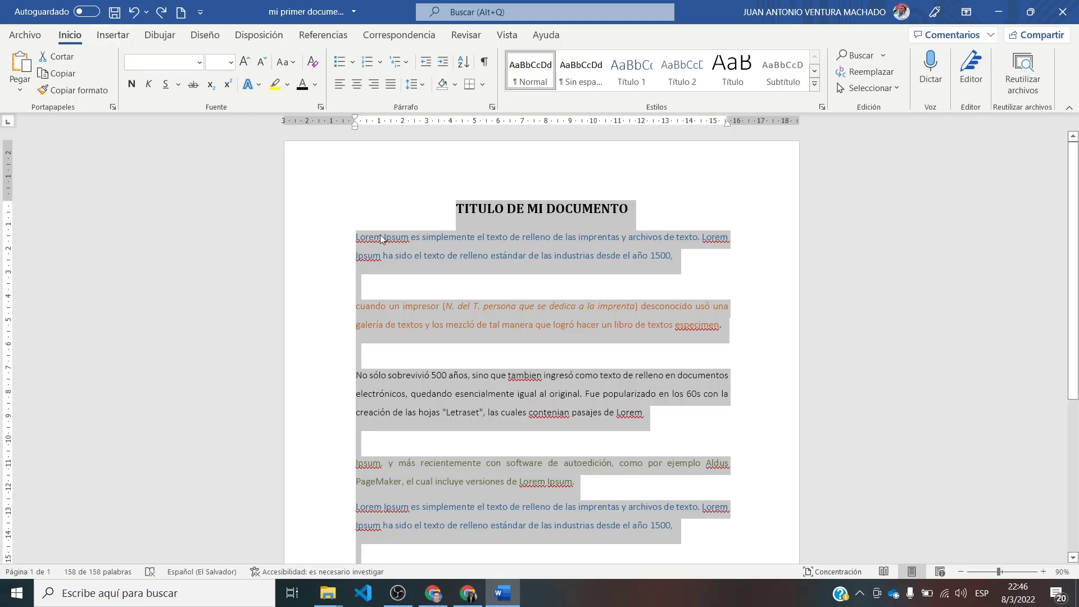
key(ctrl+z)
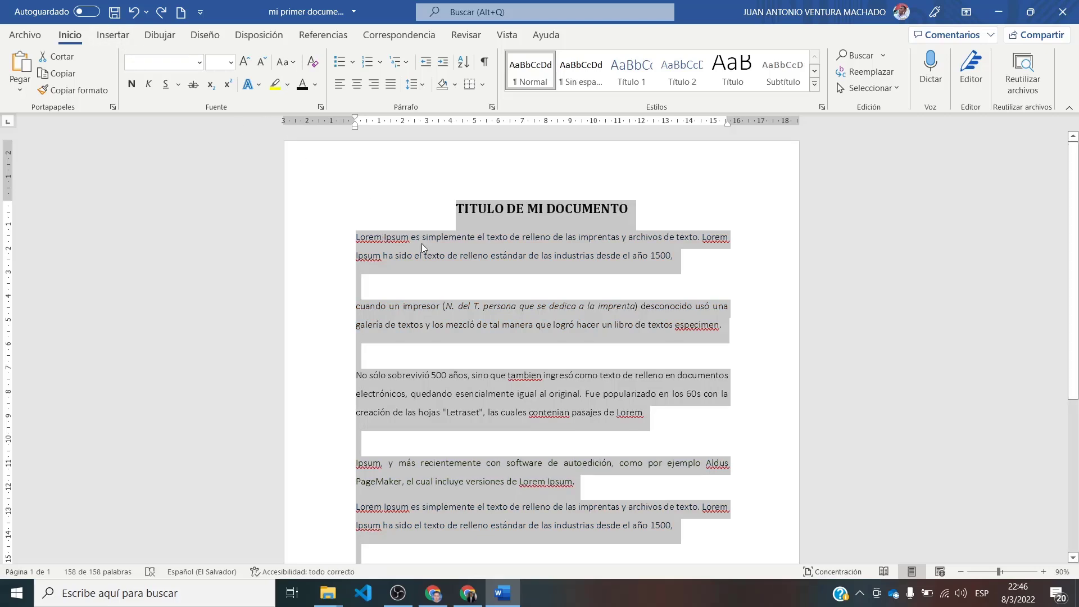
click(501, 324)
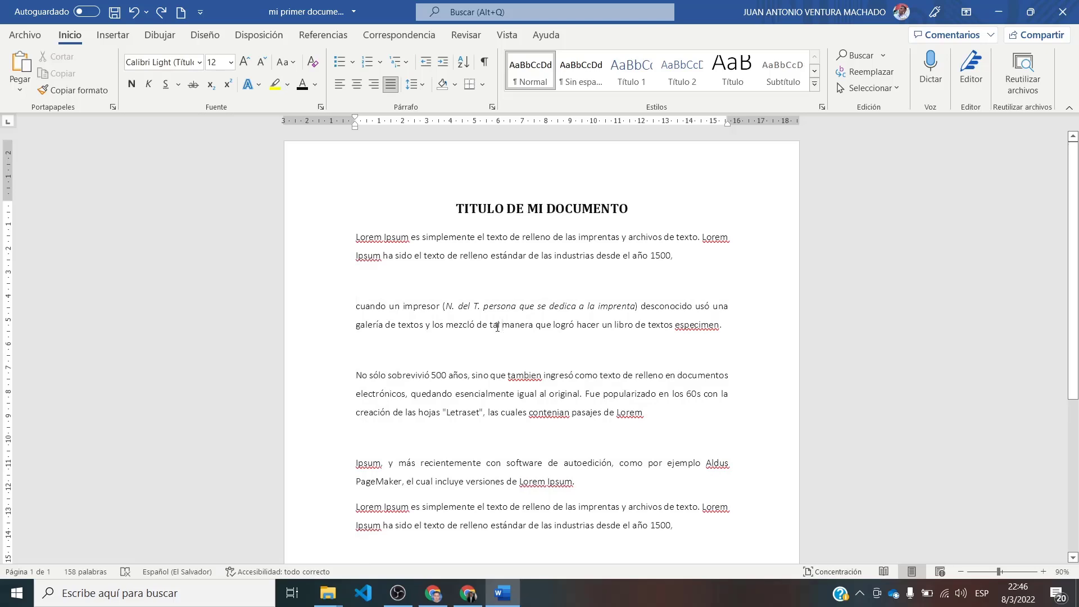
scroll(485, 320, down, 1)
scroll(485, 320, down, 1)
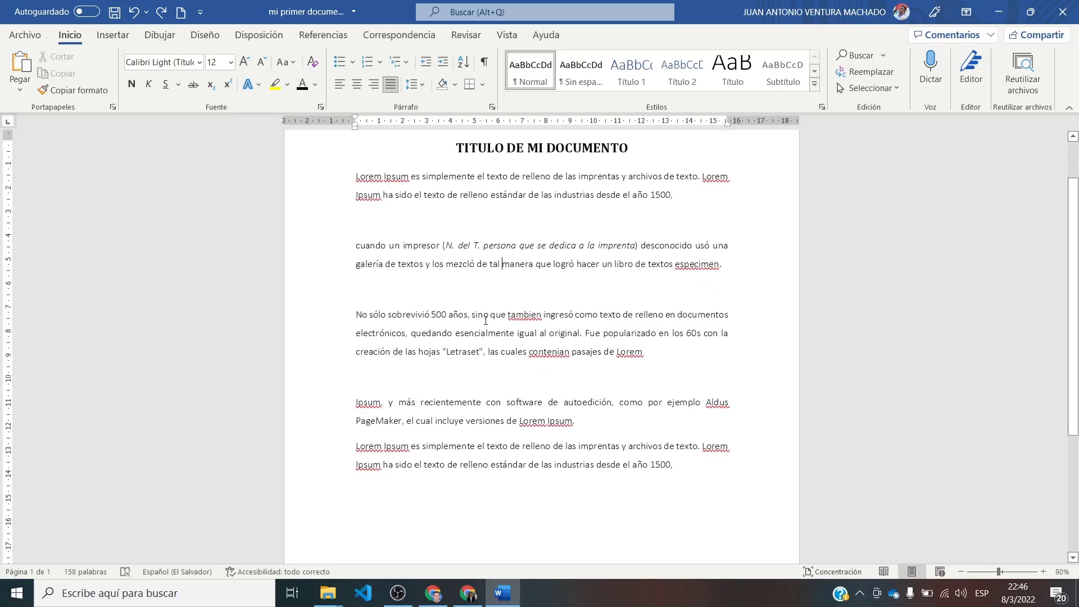
scroll(485, 321, up, 1)
scroll(485, 320, up, 1)
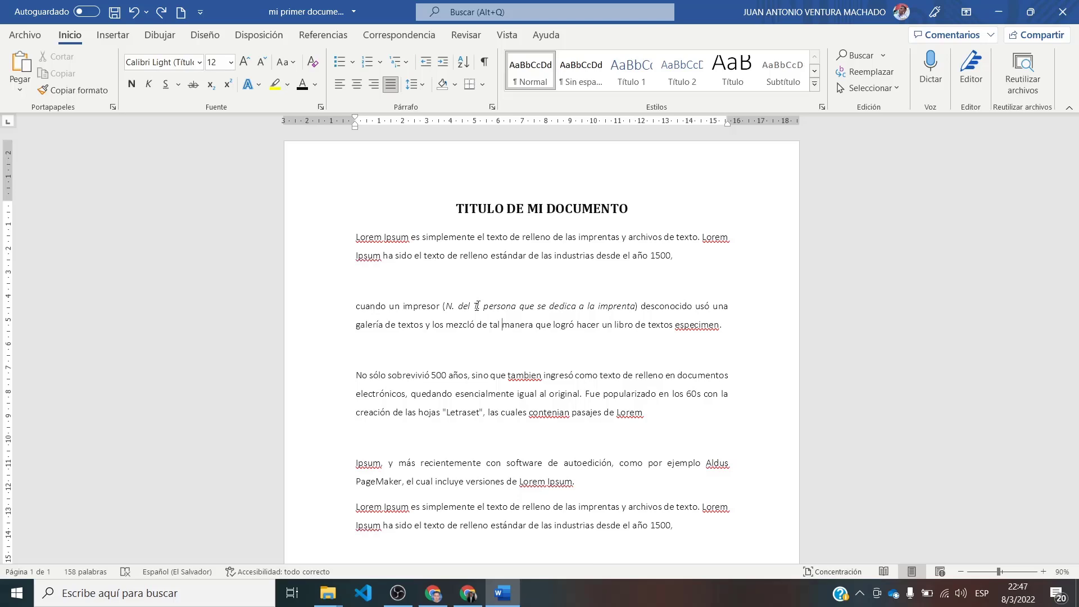
Step: Select all the document text and delete it
key(ctrl+a)
key(ctrl+shift+n)
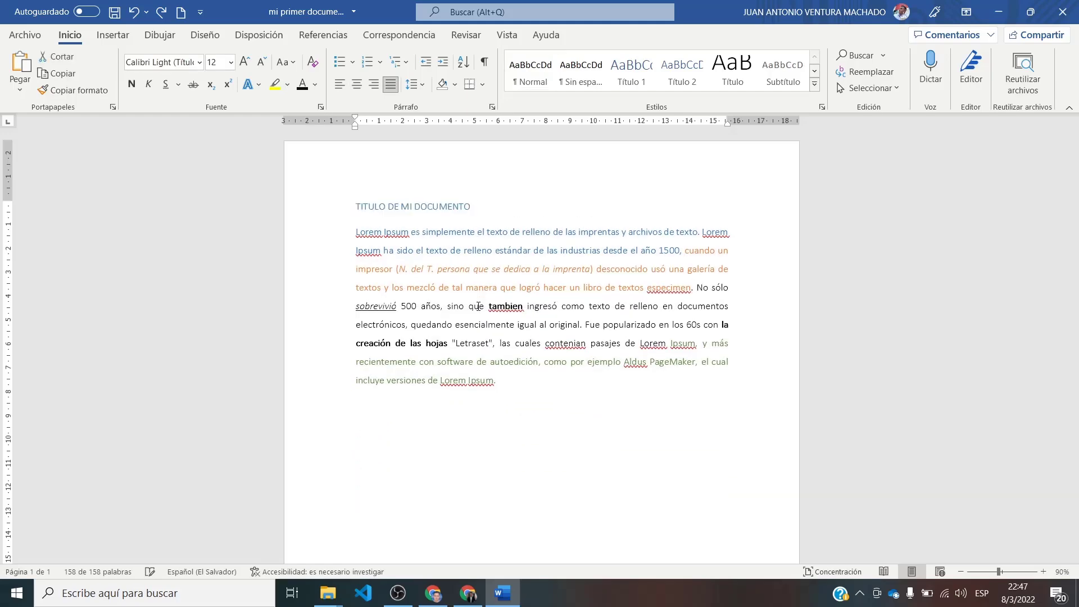
key(Delete)
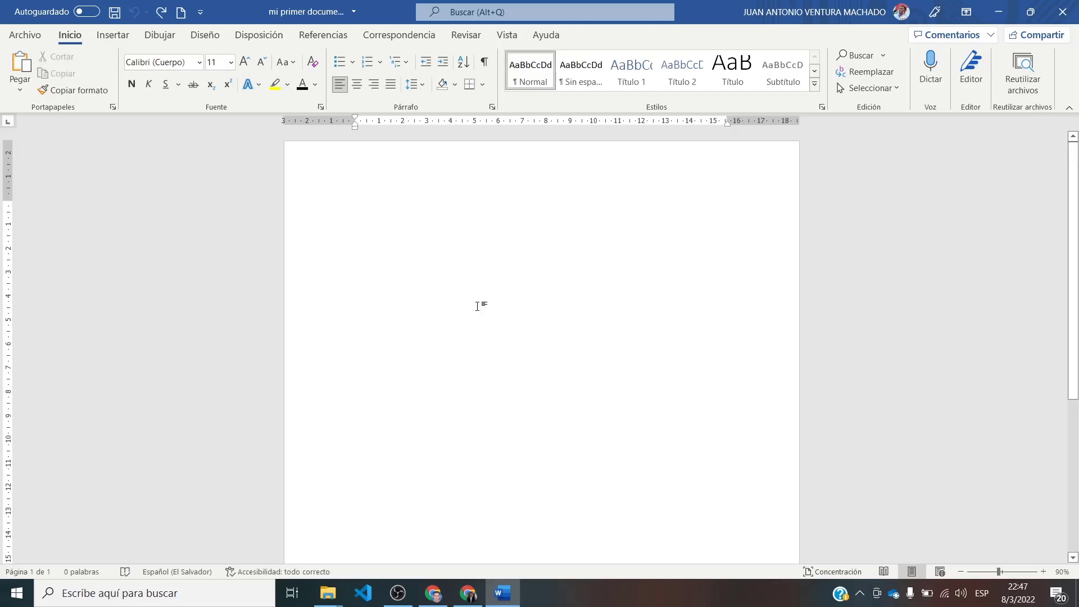
text(Lorem Ipsum es simplemente el texto de relleno de las imprentas y archivos de texto. Lorem Ipsum ha sido el texto de relleno estándar de las industrias desde el año 1500, cuando un impresor (N. del T. persona que se dedica a la imprenta) desconocido usó una galería de textos y los mezcló de tal manera que logró hacer un libro de textos especimen. No sólo sobrevivió 500 años, sino que tambien ingresó como texto de relleno en documentos electrónicos, quedando esencialmente igual al original. Fue popularizado en los 60s con la creación de las hojas "Letraset", las cuales contenian pasajes de Lorem Ipsum, y más recientemente con software de autoedición, como por ejemplo Aldus PageMaker, el cual incluye versiones de Lorem Ipsum.)
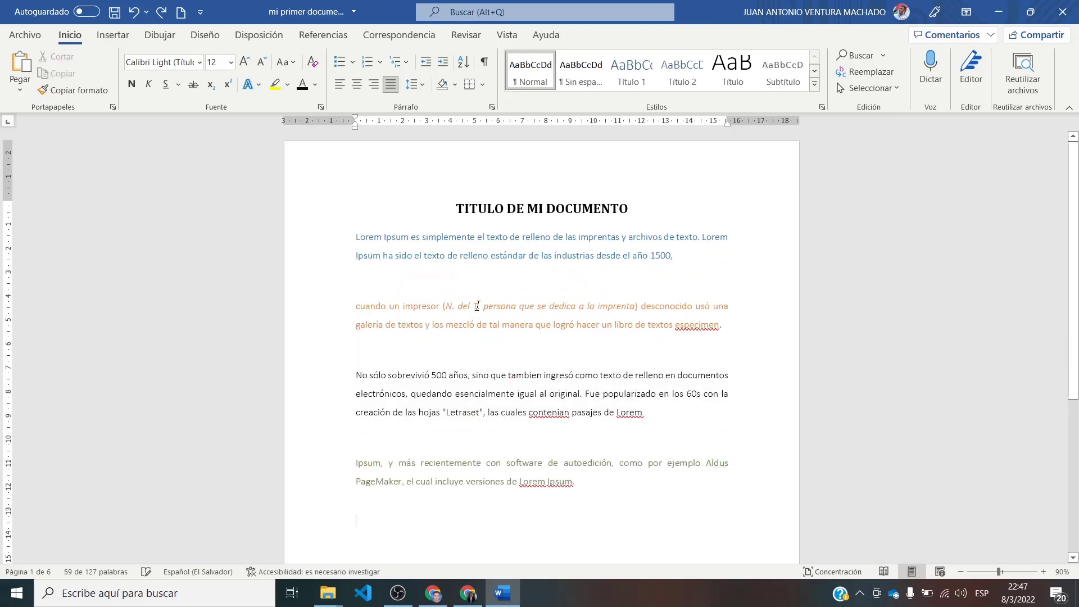
key(ctrl+a)
key(Delete)
Step: Restore the deleted text and save mi primer documento.docx
key(ctrl+z)
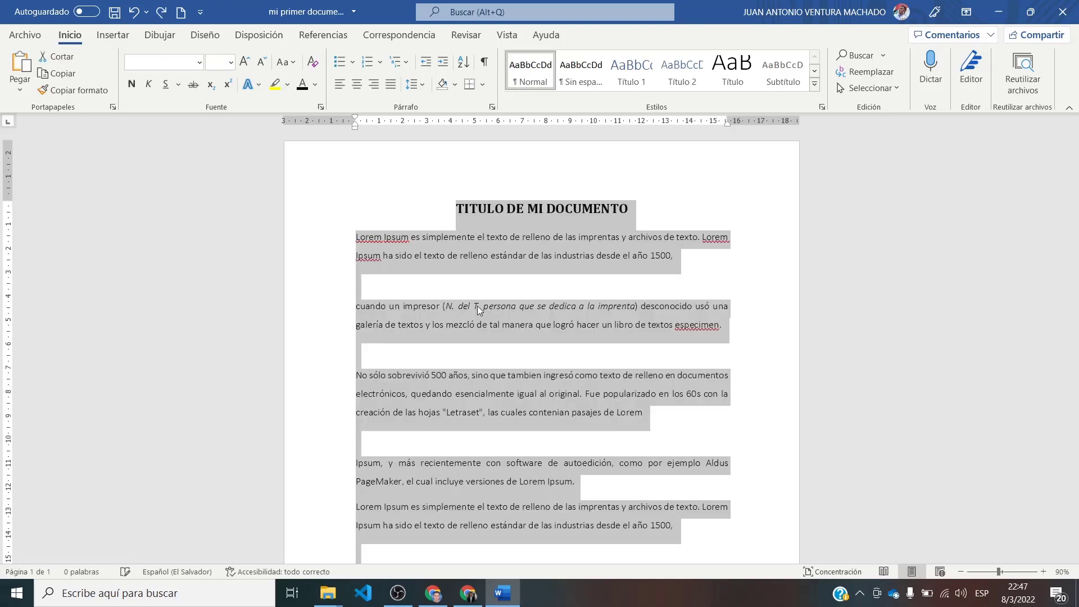
click(476, 354)
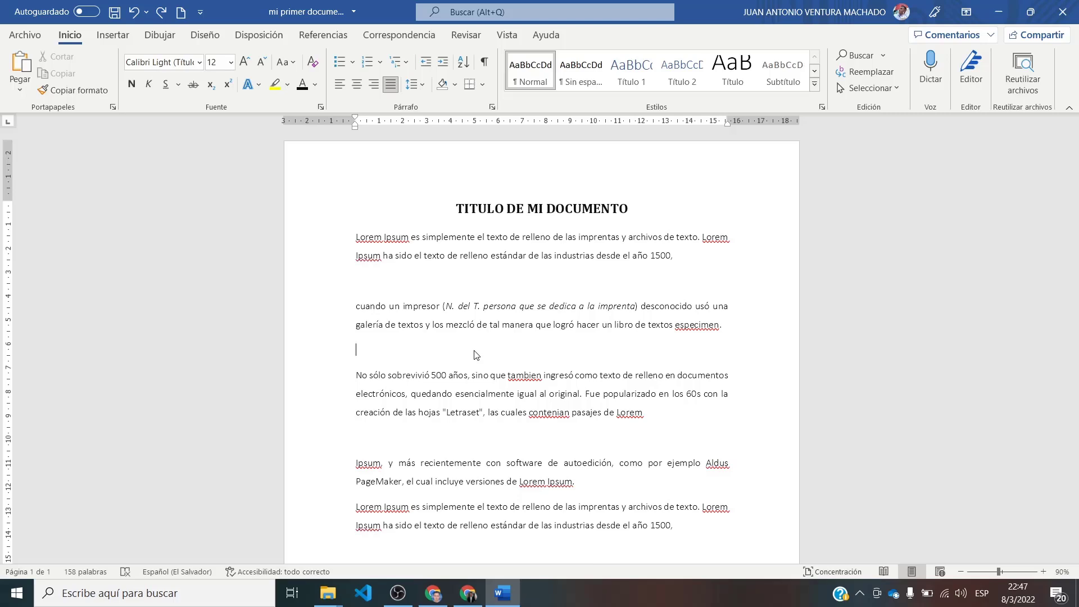
click(114, 12)
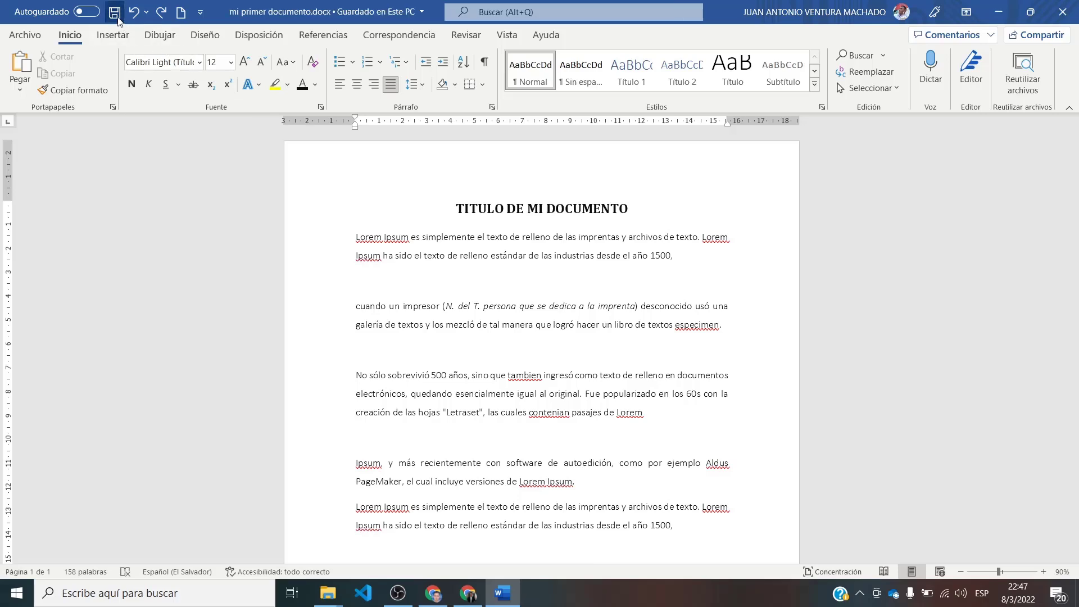